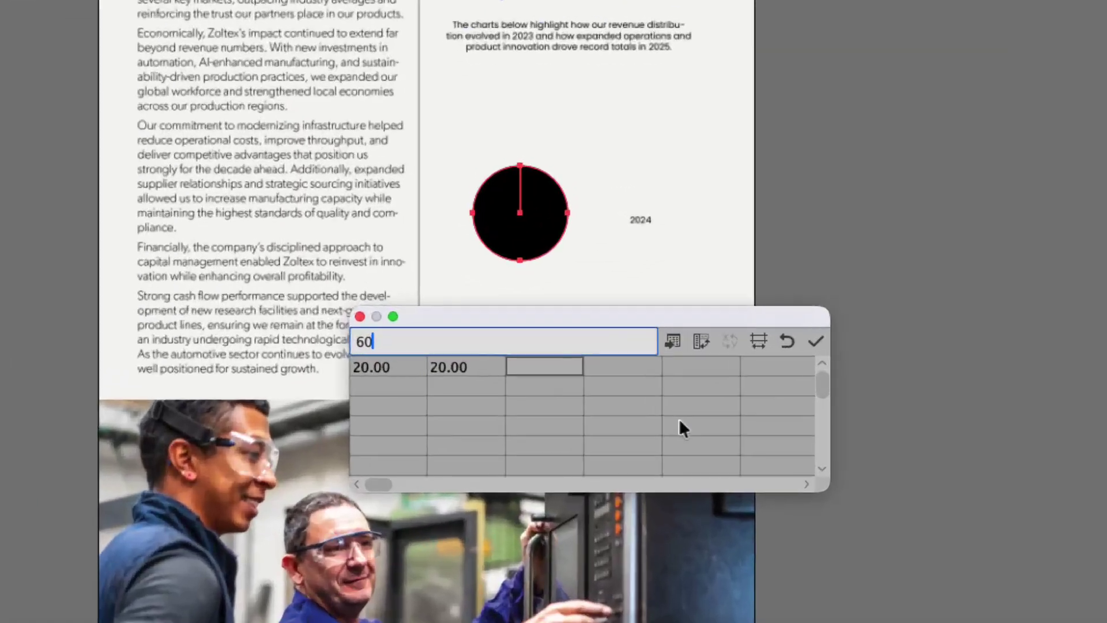
# Step: Enter 60 as the third value in the pie graph's data and apply the data
pyautogui.press('Tab')
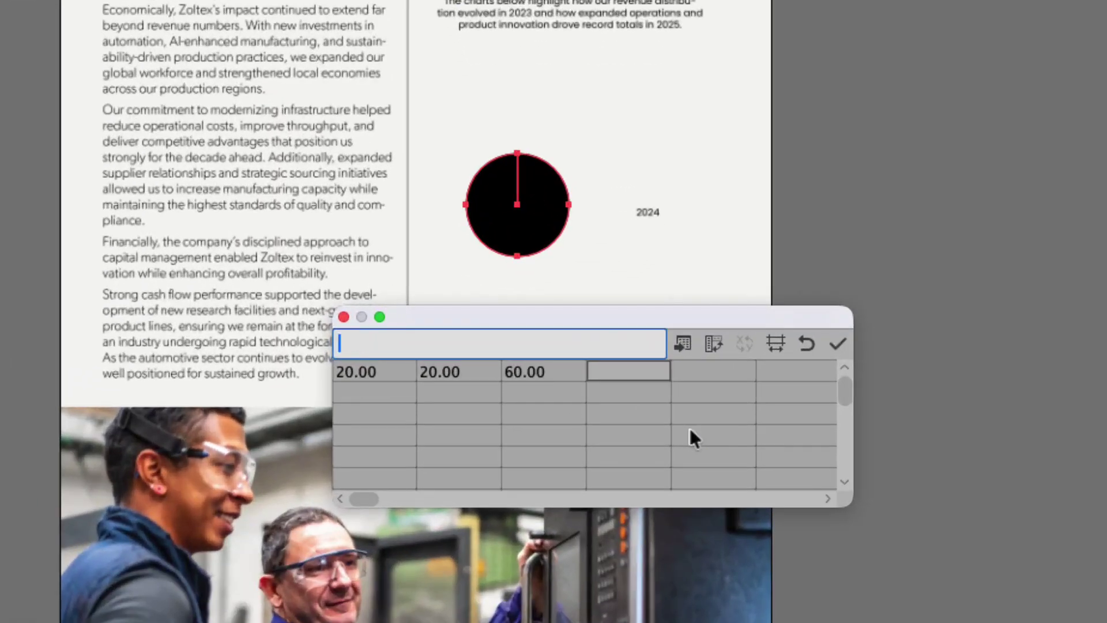
pyautogui.click(836, 349)
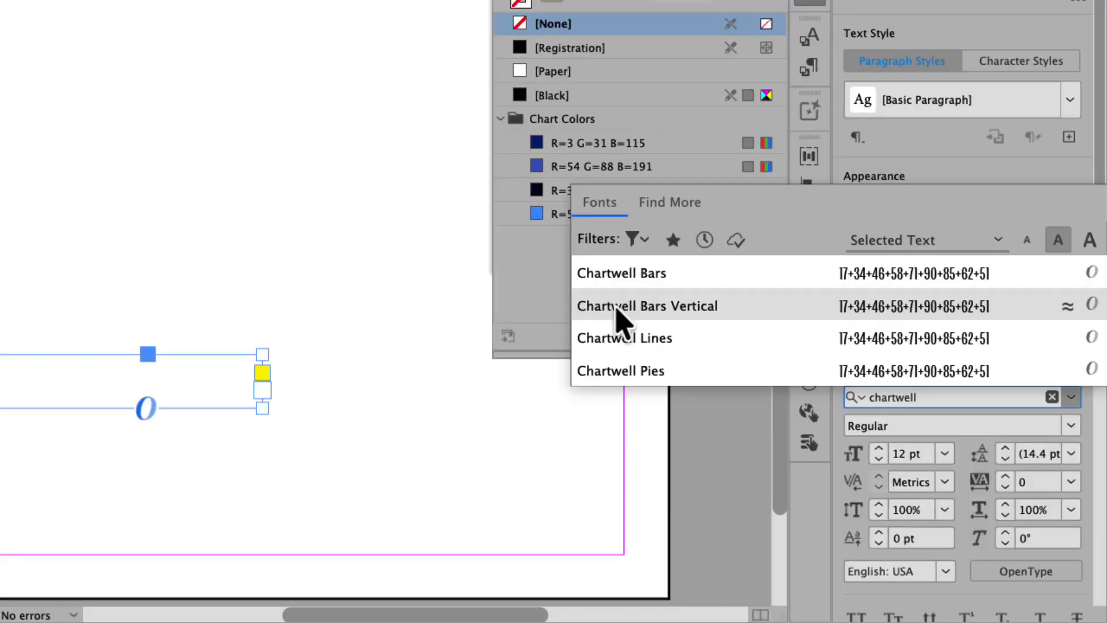
# Step: Apply the Chartwell Bars Vertical font to the long number string and turn on Discretionary Ligatures for it
pyautogui.click(617, 320)
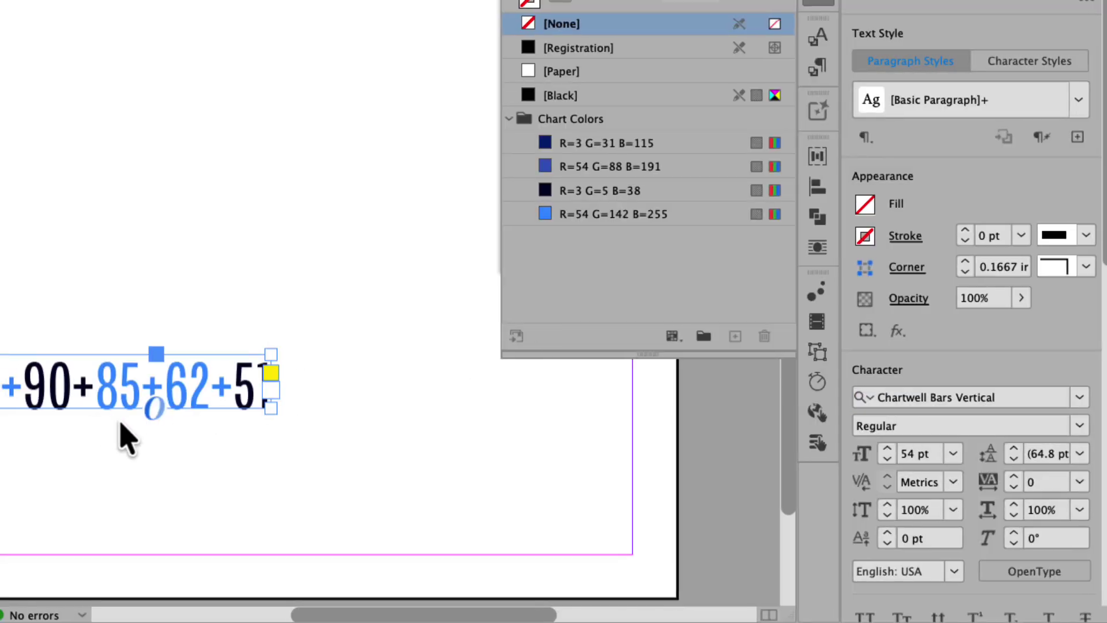
pyautogui.click(145, 408)
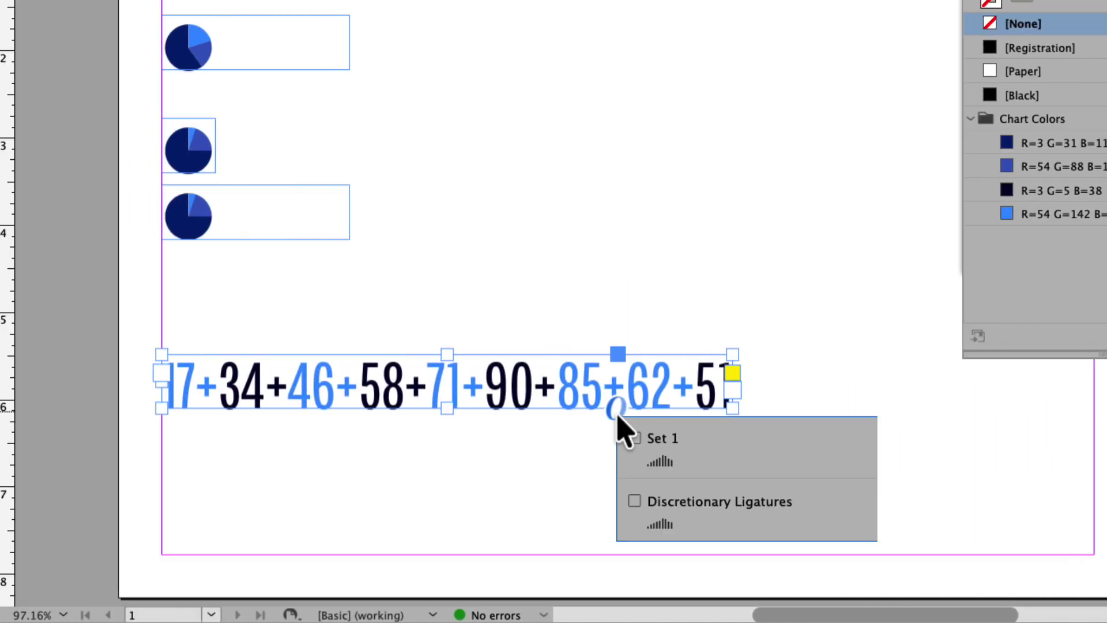
pyautogui.click(705, 510)
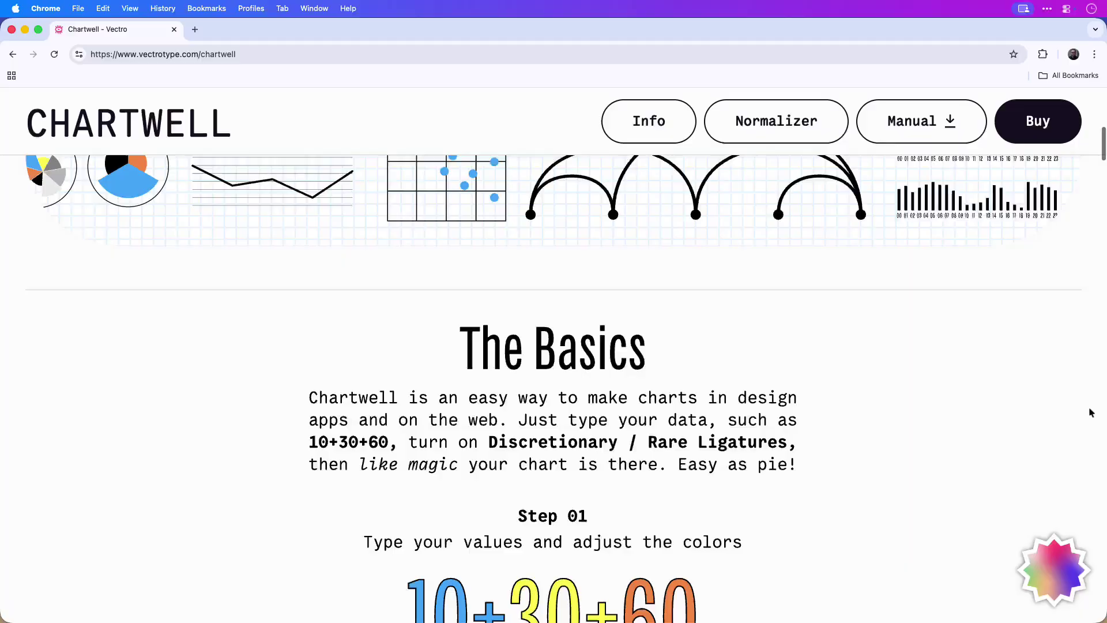
# Step: Read The Basics section and review the pie and area chart examples on the Chartwell web page
pyautogui.scroll(-6, 1090, 412)
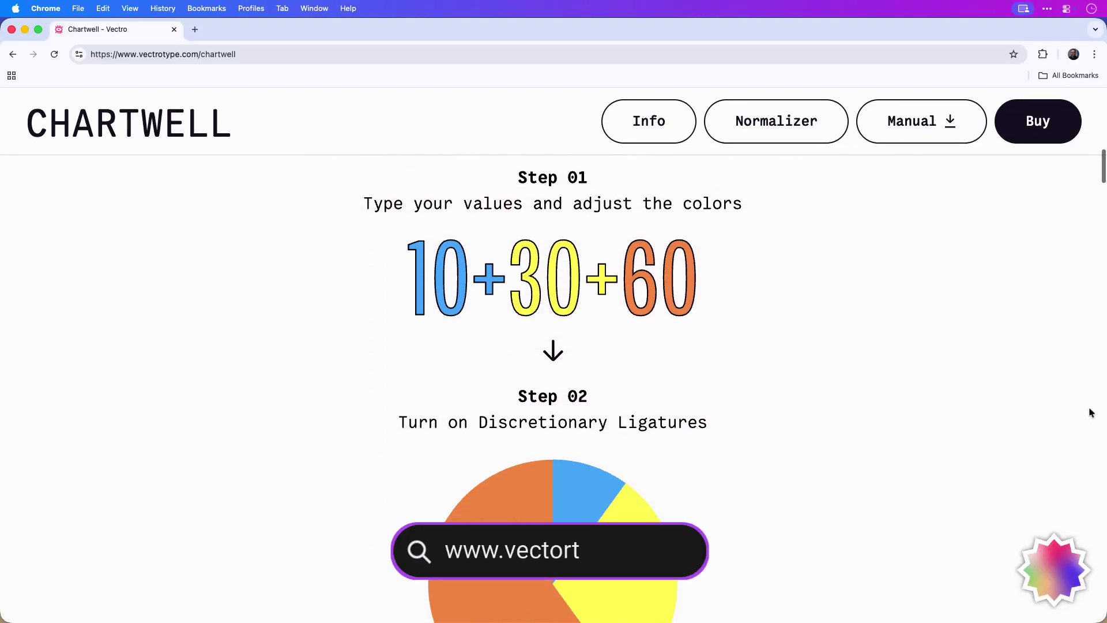
pyautogui.scroll(-6, 1090, 412)
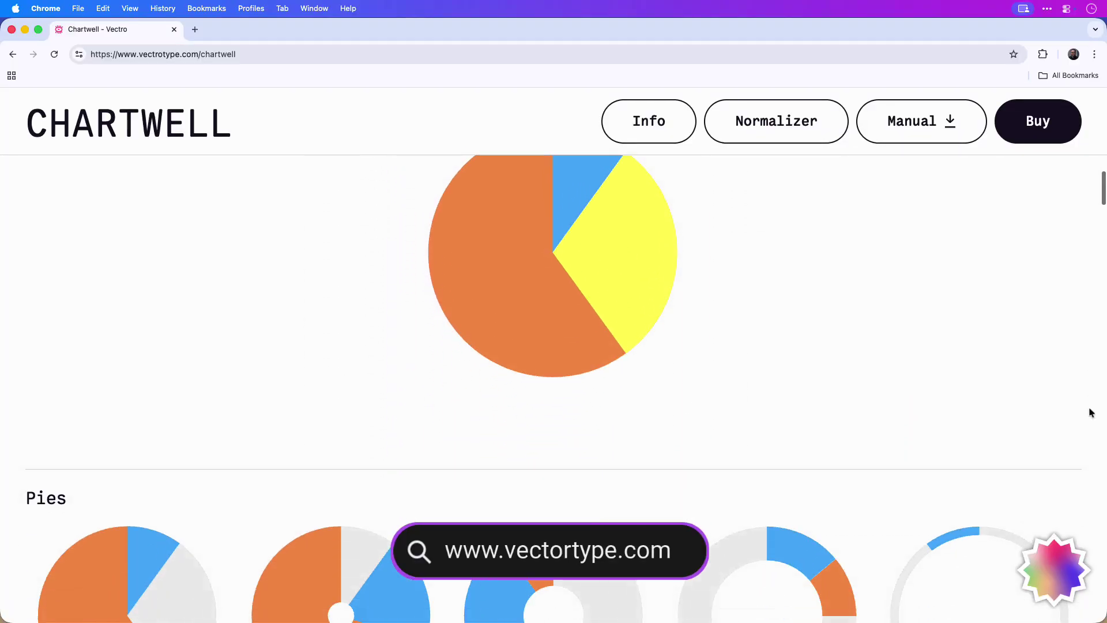
pyautogui.scroll(-6, 1090, 412)
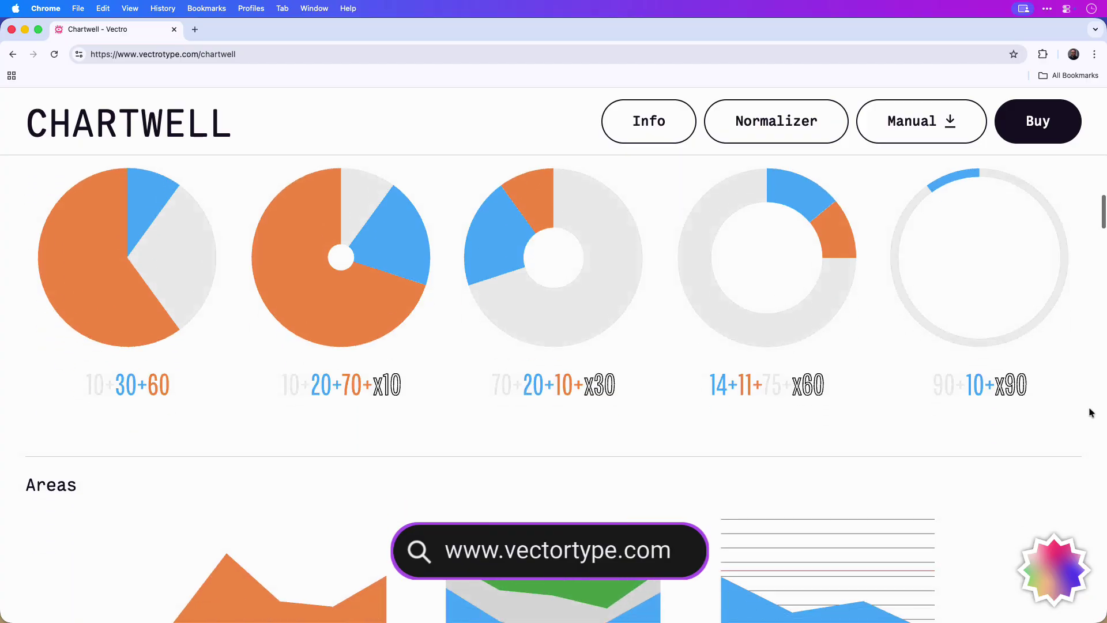
pyautogui.scroll(-3, 1090, 412)
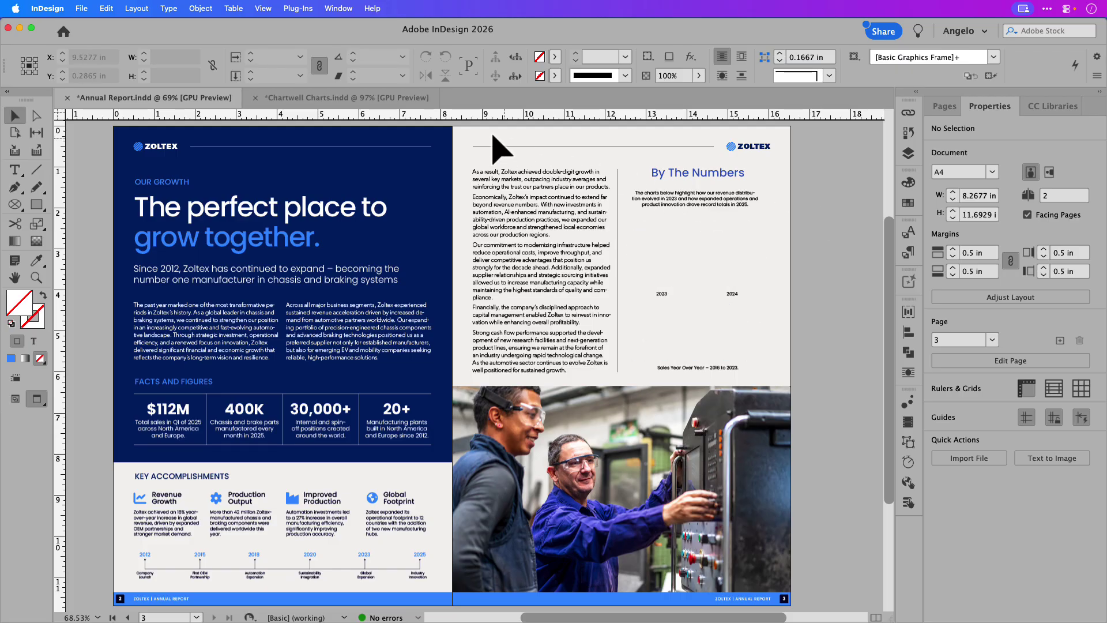
# Step: Switch to the Chartwell Charts.indd document and set the 20+20+60 text frame's font to Chartwell Pies
pyautogui.click(372, 102)
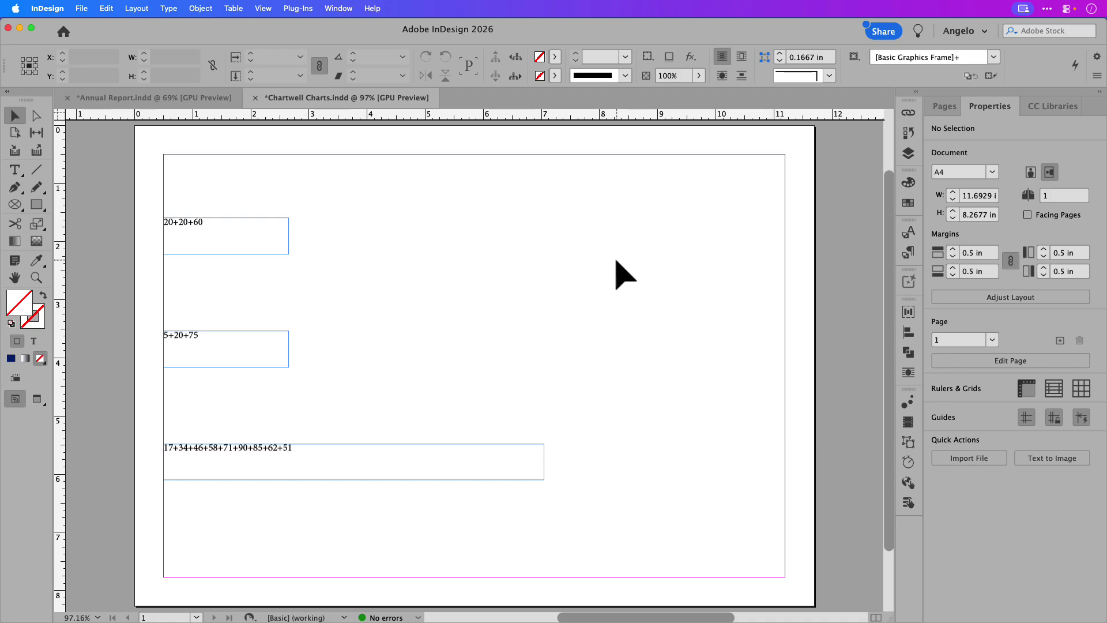
pyautogui.click(265, 241)
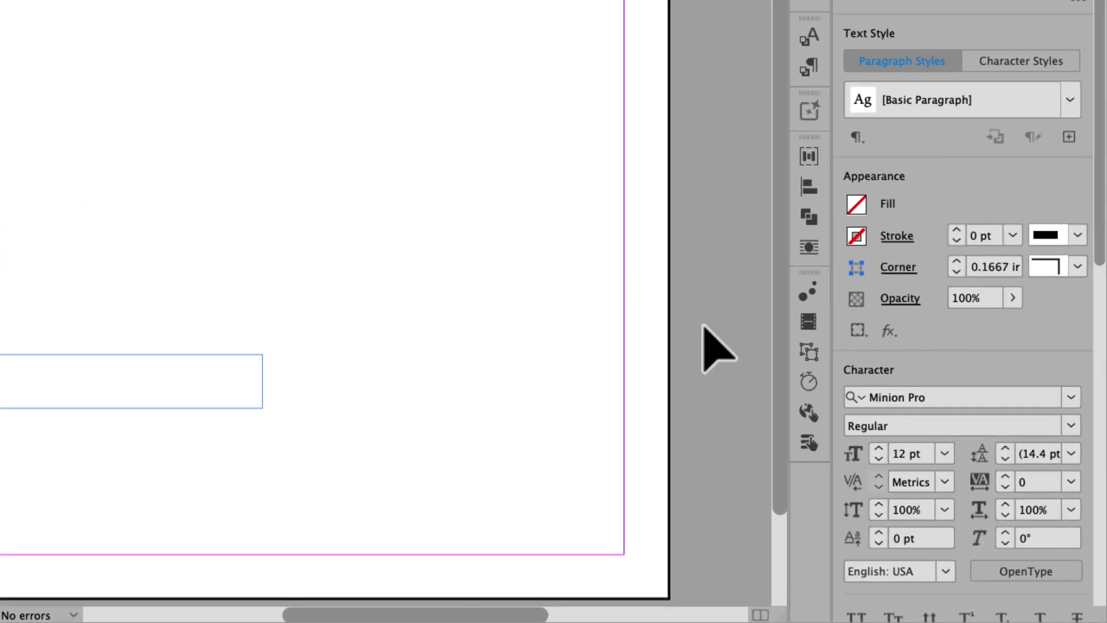
pyautogui.click(928, 403)
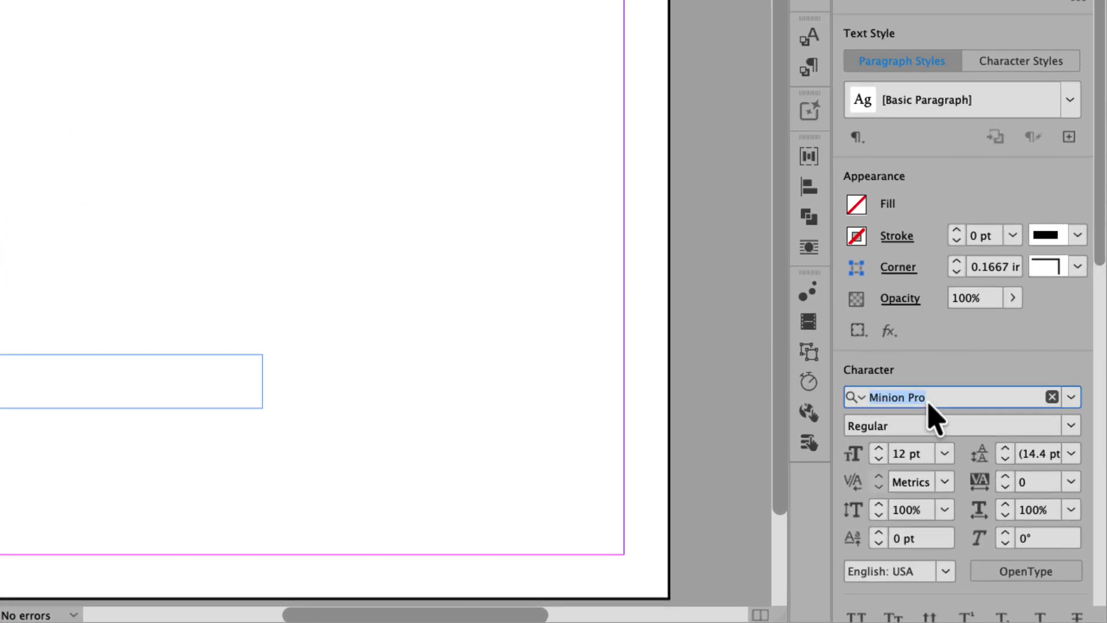
pyautogui.write('chartwell')
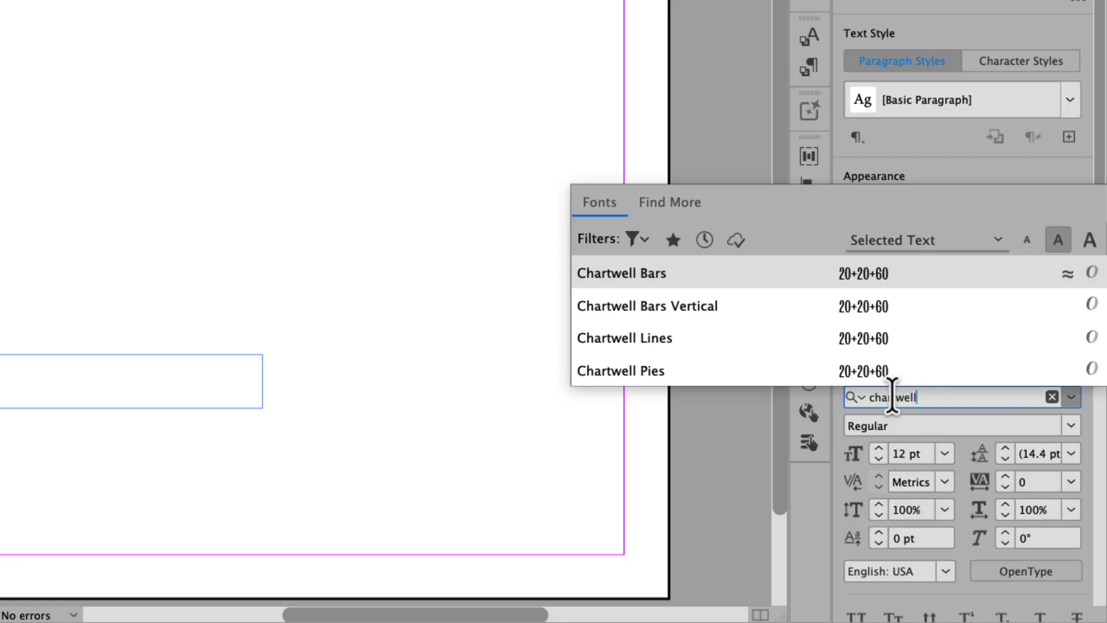
pyautogui.click(692, 378)
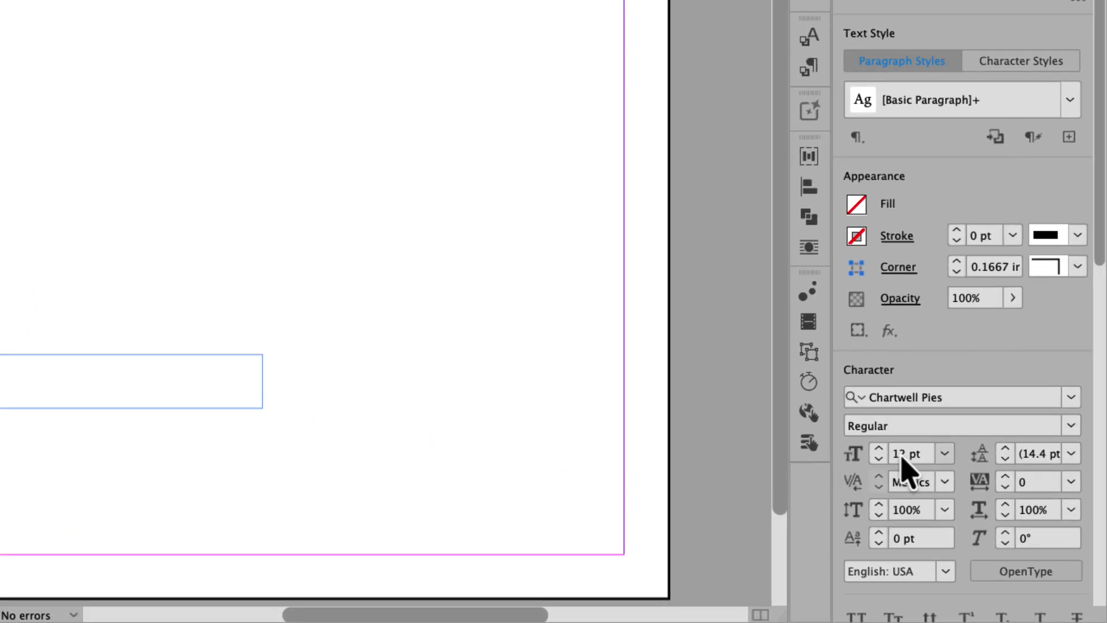
# Step: Set the font size of the 20+20+60 text to 54 pt and deselect the frame
pyautogui.click(902, 455)
pyautogui.write('72')
pyautogui.press('Return')
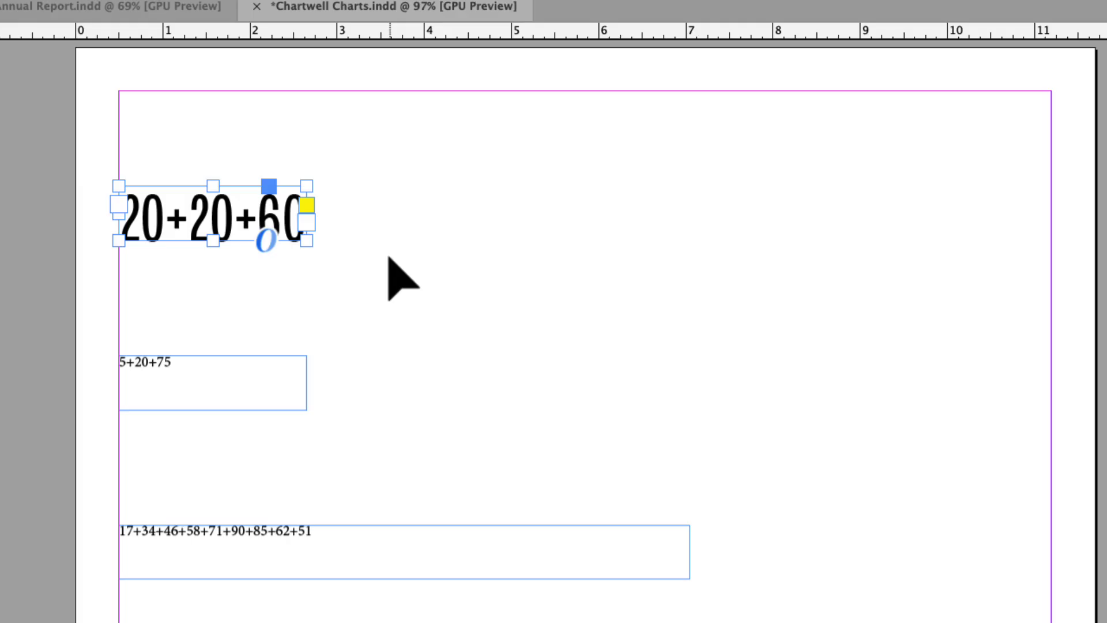
pyautogui.click(389, 258)
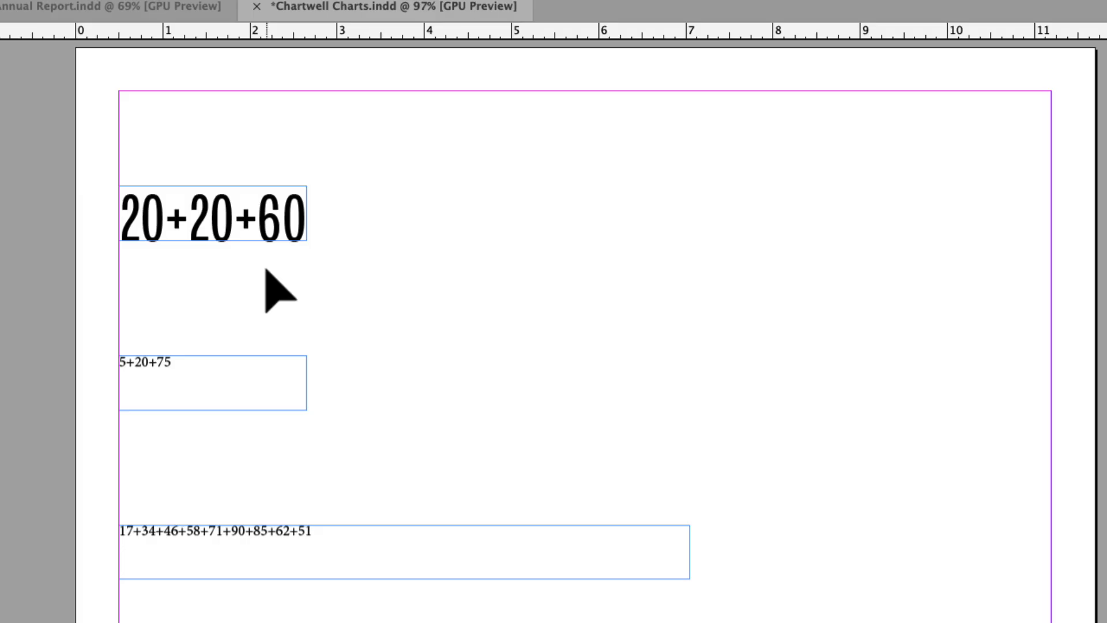
# Step: Color the first "20+" of the 20+20+60 text with the R=54 G=142 B=255 swatch from Chart Colors
pyautogui.doubleClick(167, 218)
pyautogui.moveTo(182, 219); pyautogui.dragTo(810, 173)
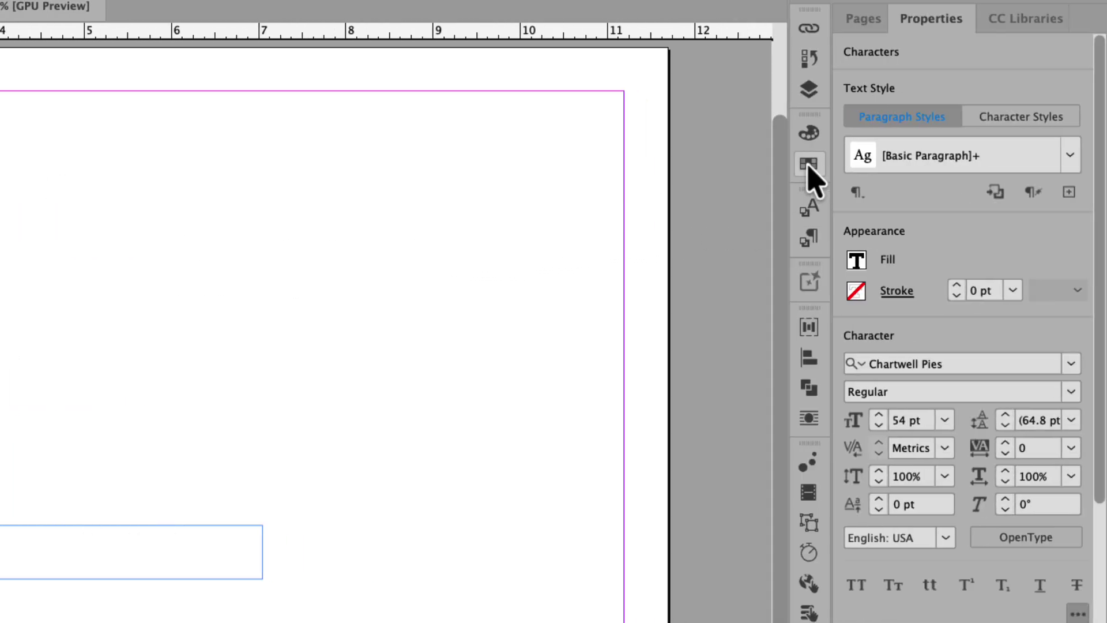
pyautogui.click(809, 165)
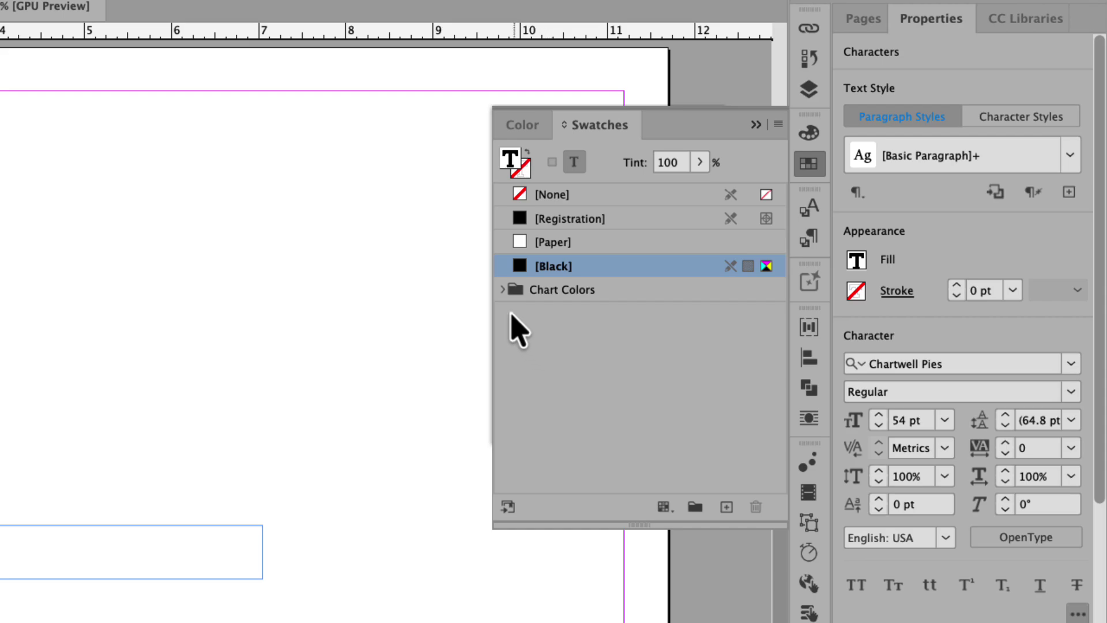
pyautogui.click(501, 289)
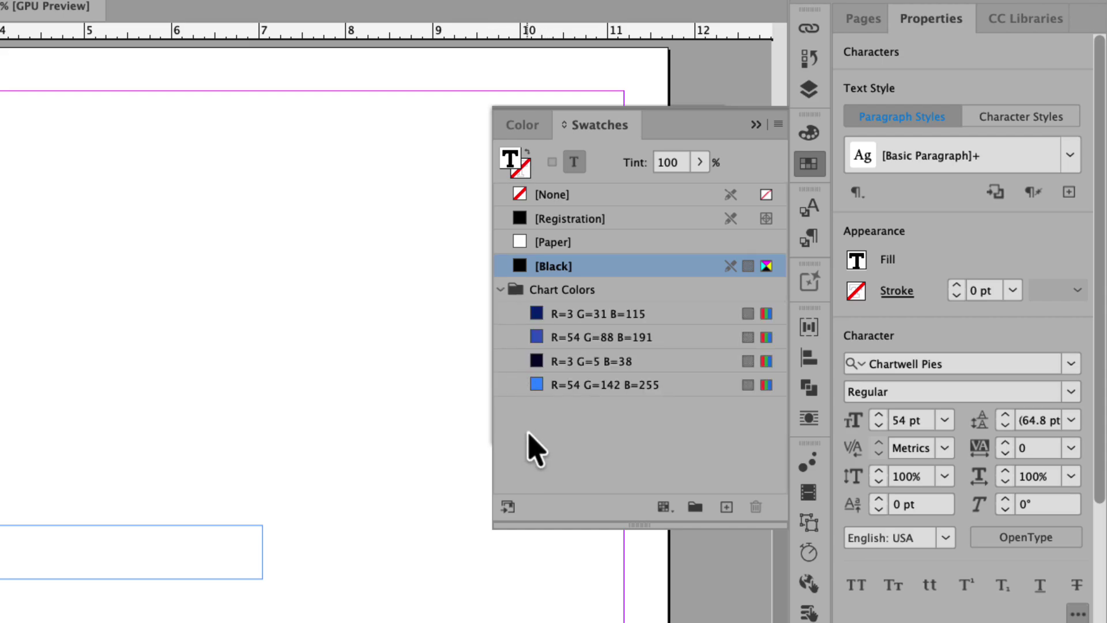
pyautogui.click(574, 388)
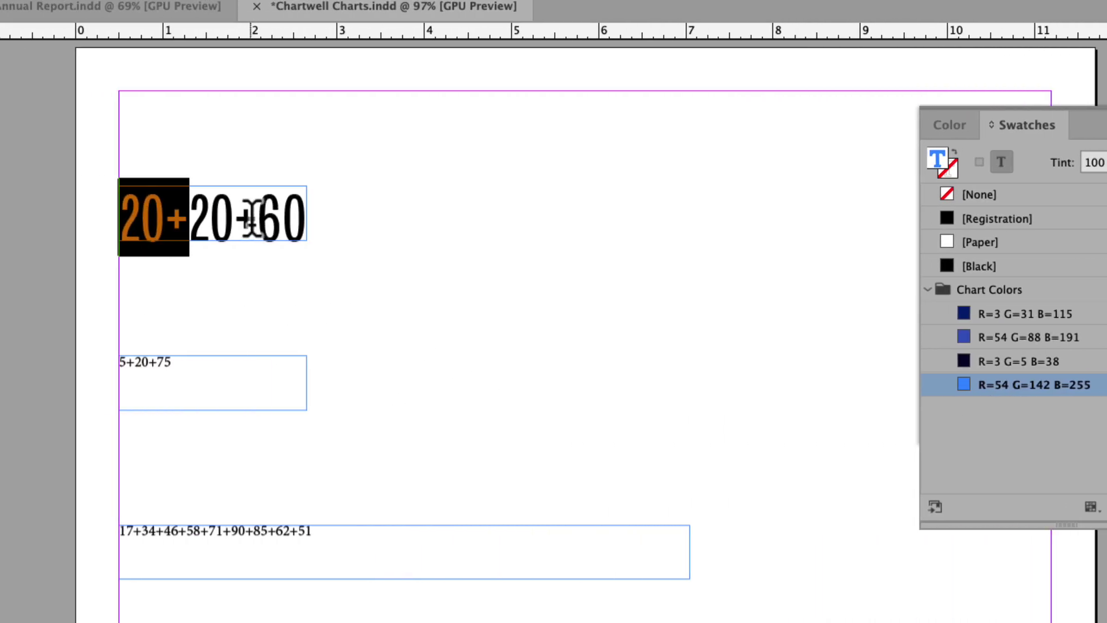
# Step: Color the second "20+" of the text with the R=54 G=88 B=191 swatch
pyautogui.moveTo(257, 218); pyautogui.dragTo(195, 219)
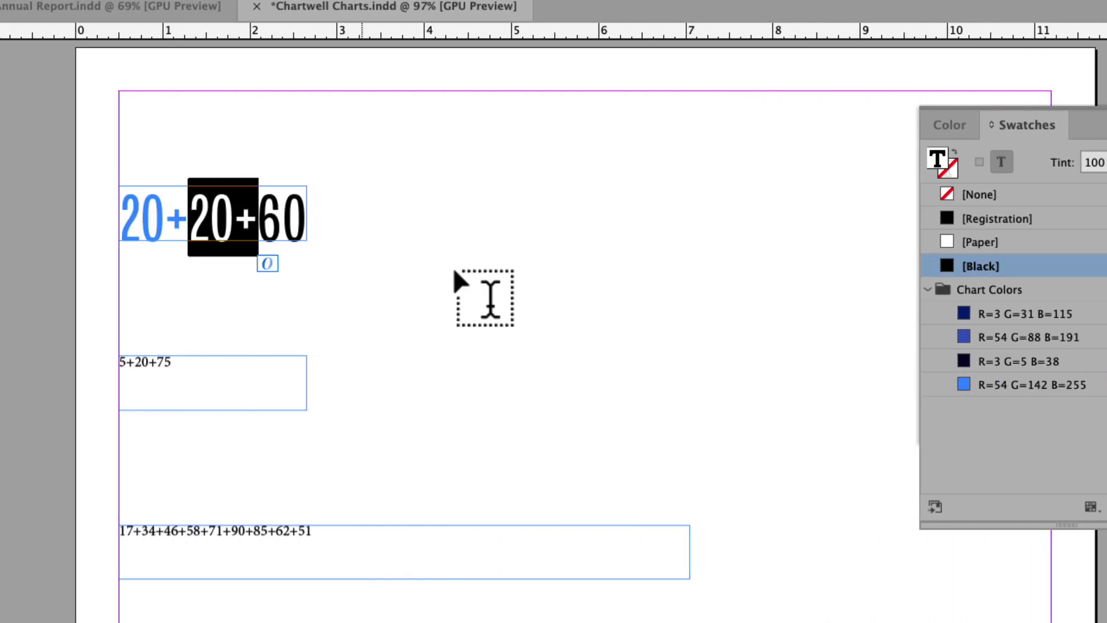
pyautogui.click(973, 344)
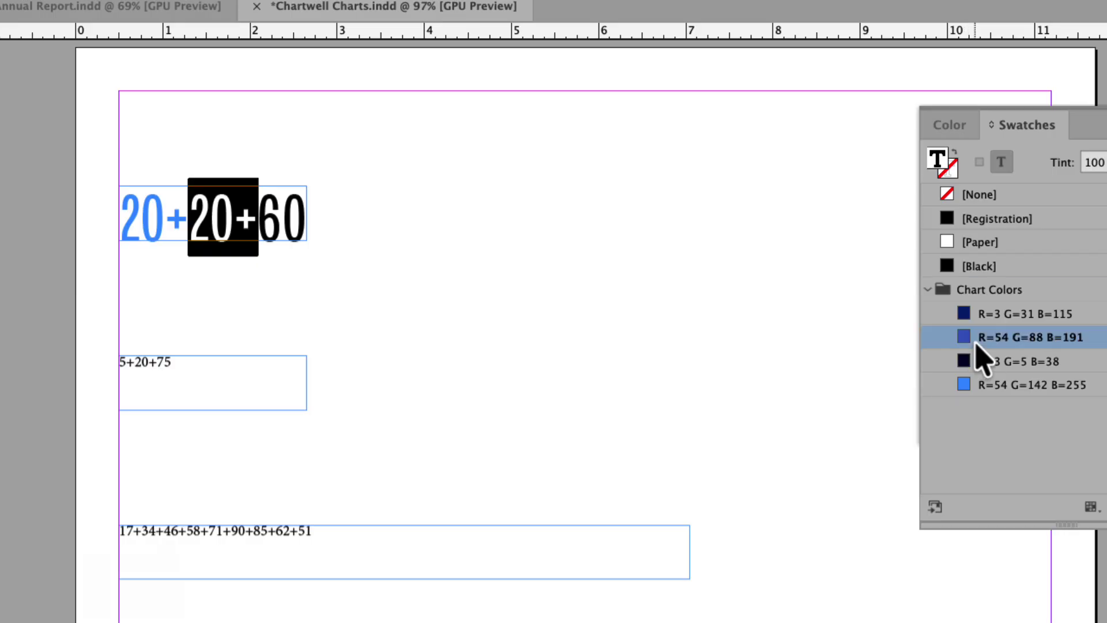
pyautogui.click(256, 226)
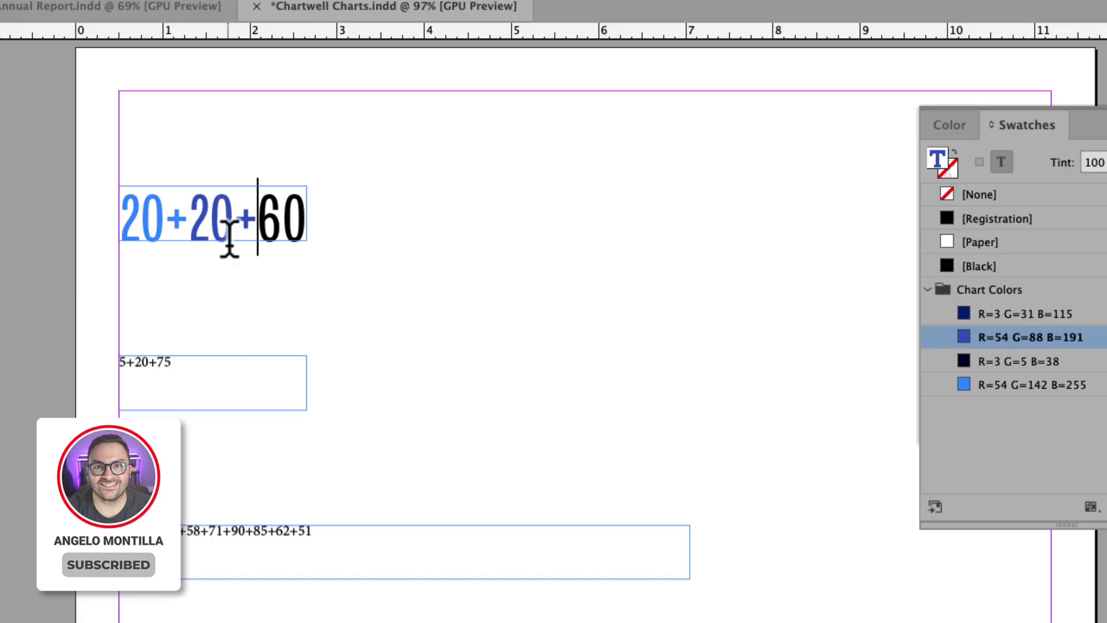
# Step: Color the "60" with the R=3 G=31 B=115 swatch and return to the Selection tool
pyautogui.moveTo(257, 218); pyautogui.dragTo(307, 219)
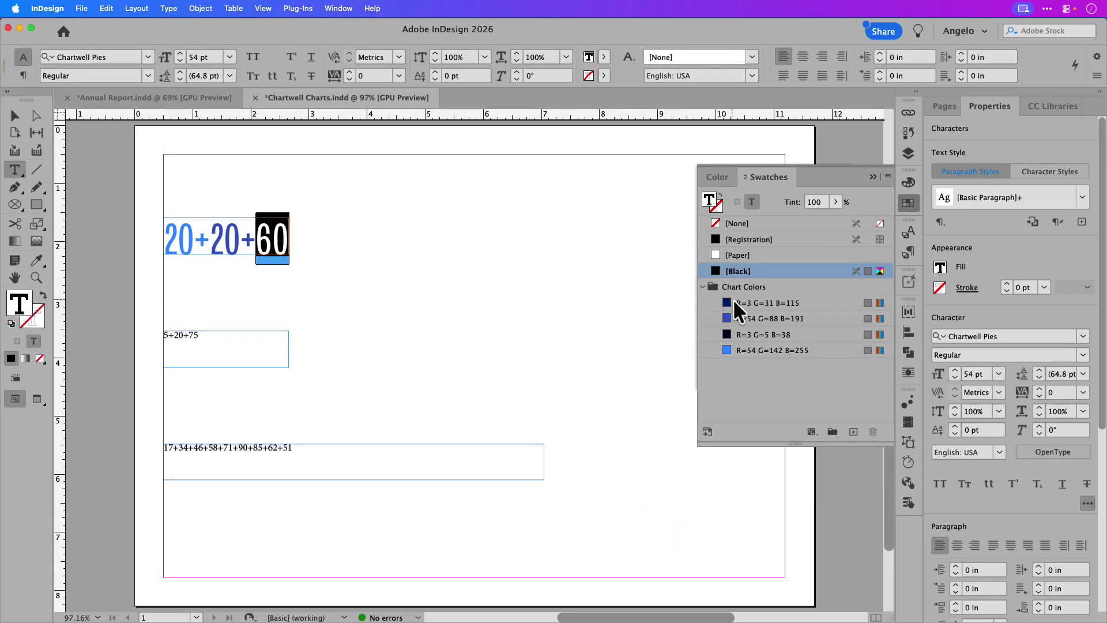
pyautogui.click(970, 313)
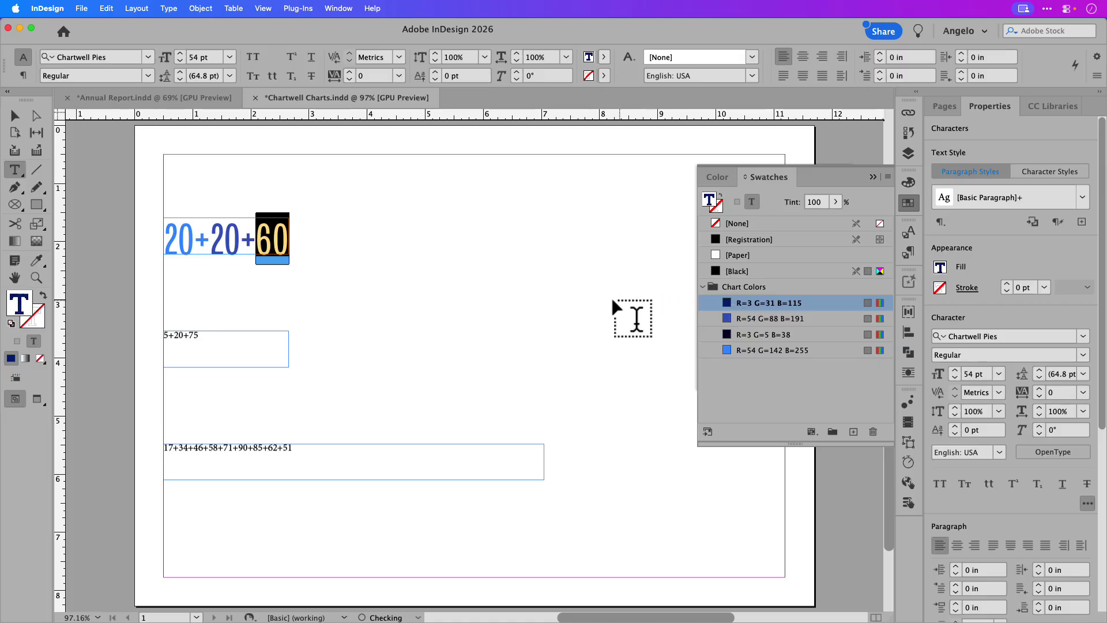
pyautogui.click(16, 119)
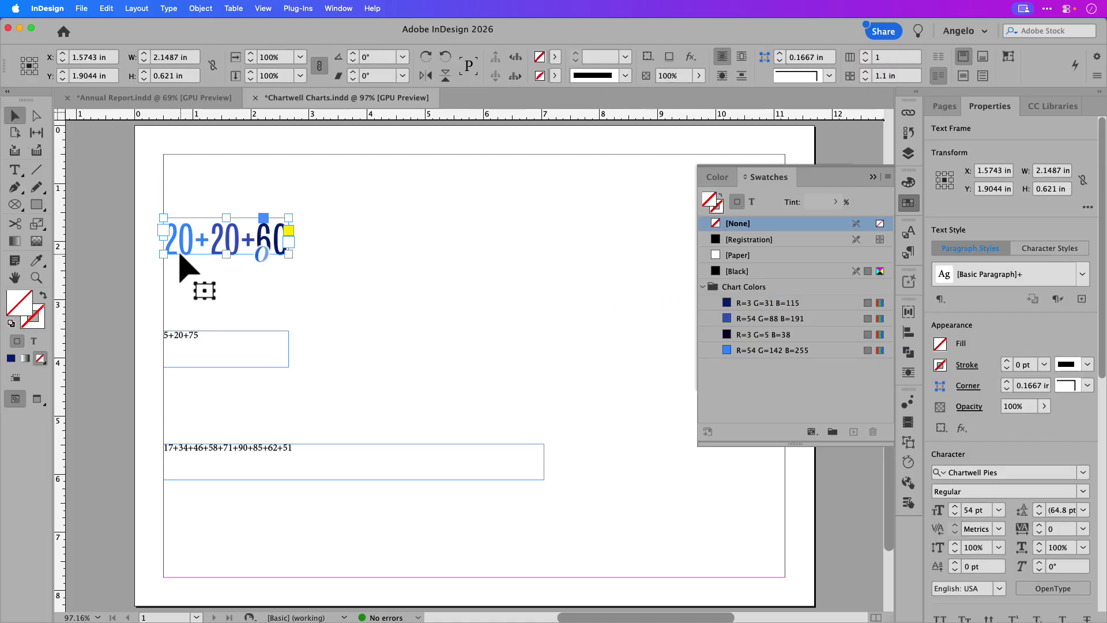
# Step: Toggle Discretionary Ligatures on and off for the 20+20+60 text to compare the pie chart with the plain numbers
pyautogui.scroll(2, 177, 248)
pyautogui.moveTo(260, 292); pyautogui.dragTo(279, 339)
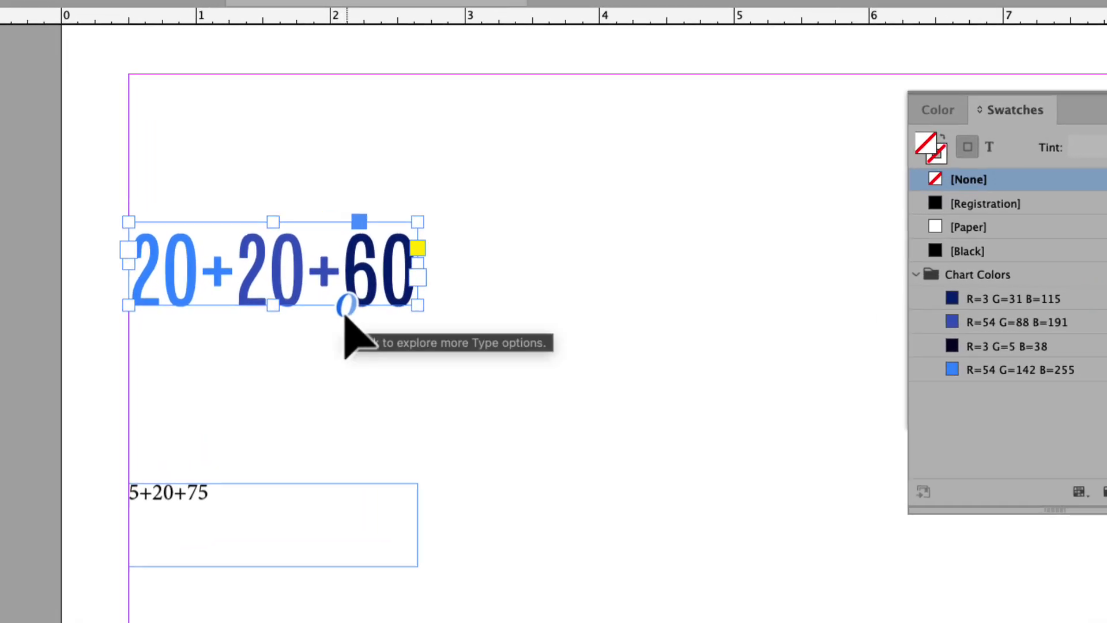
pyautogui.click(346, 314)
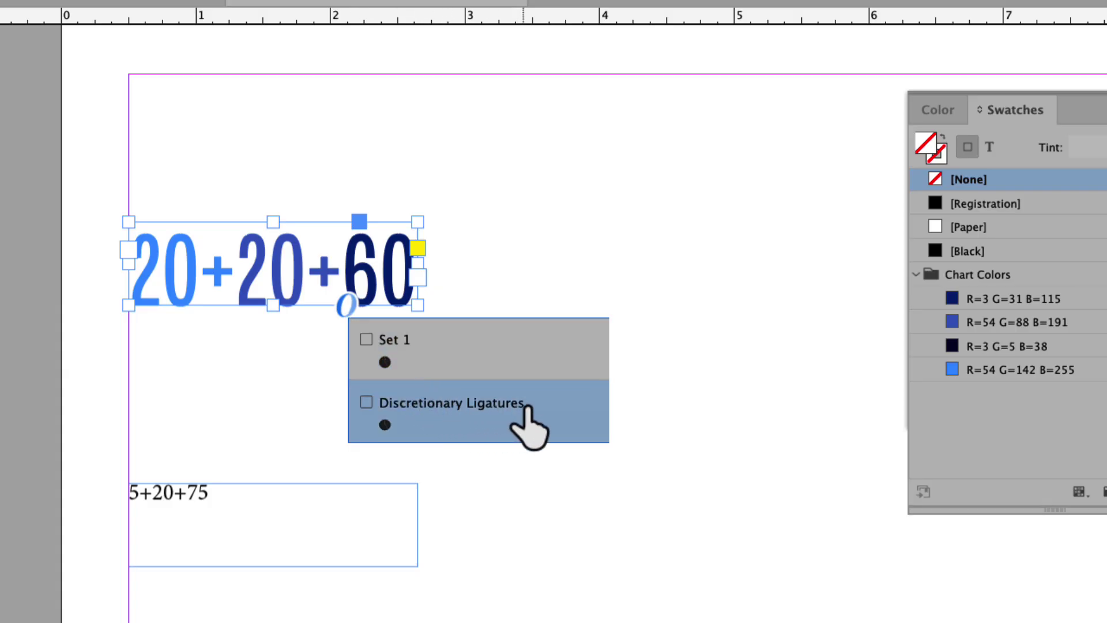
pyautogui.click(528, 406)
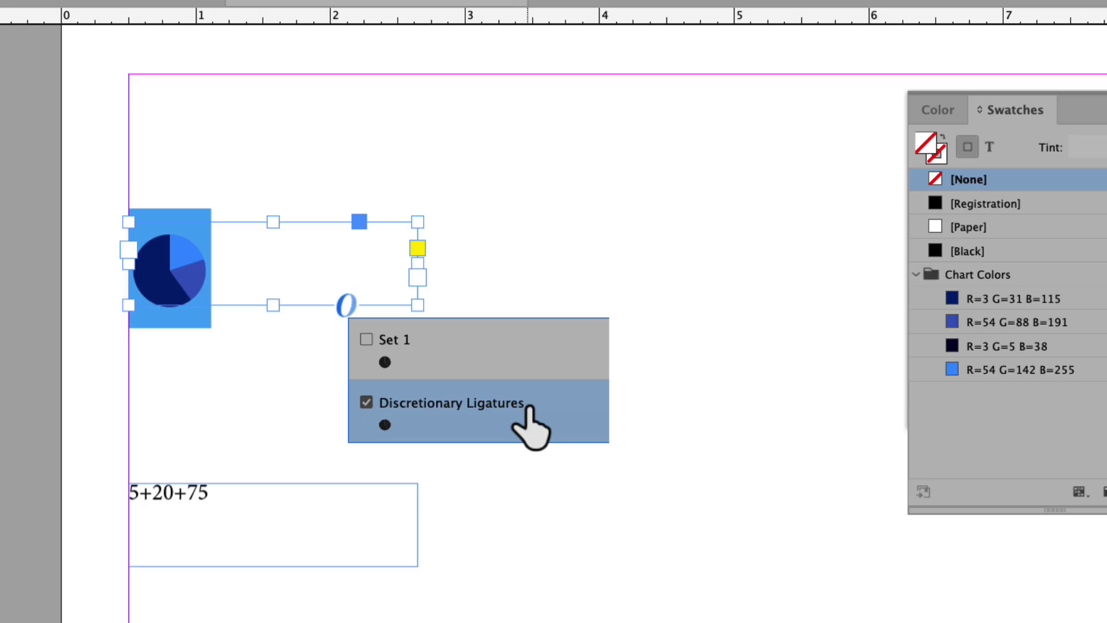
pyautogui.click(527, 407)
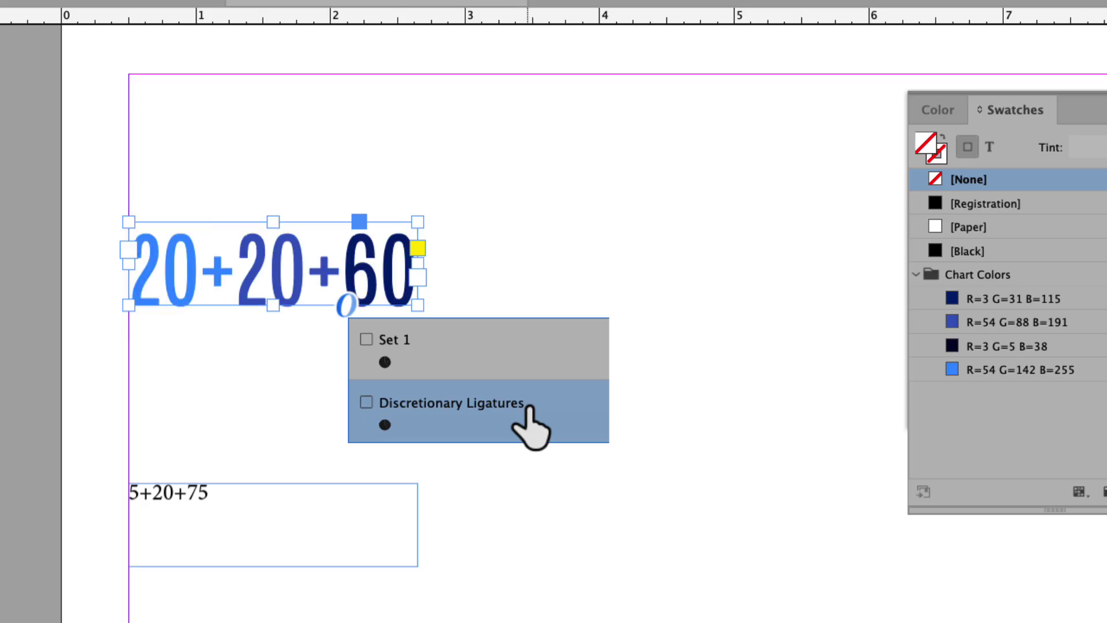
pyautogui.click(527, 406)
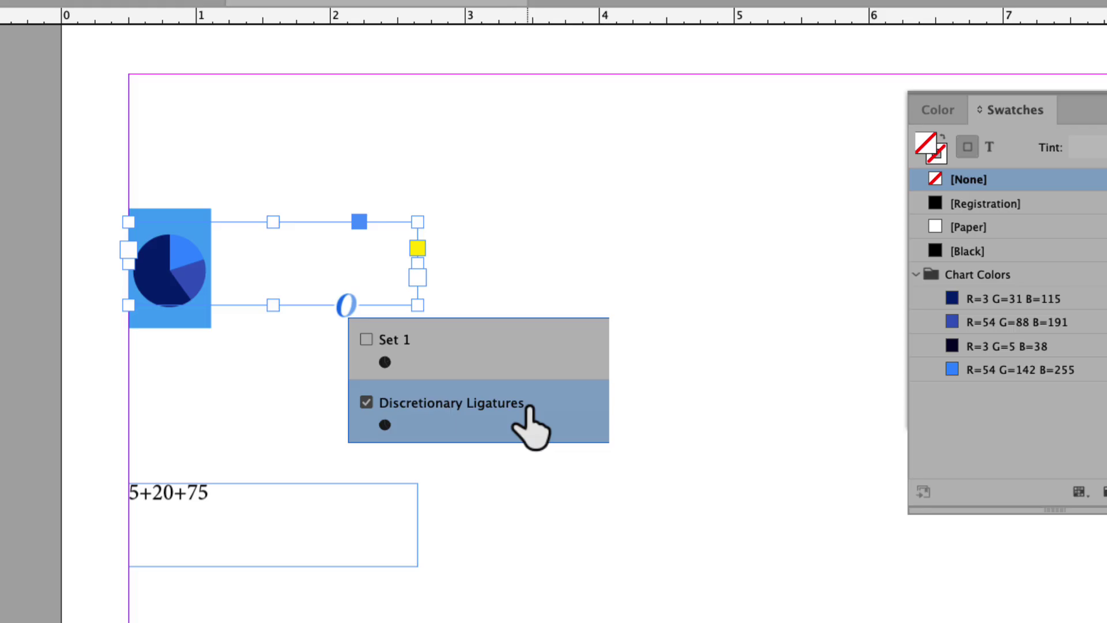
pyautogui.click(527, 407)
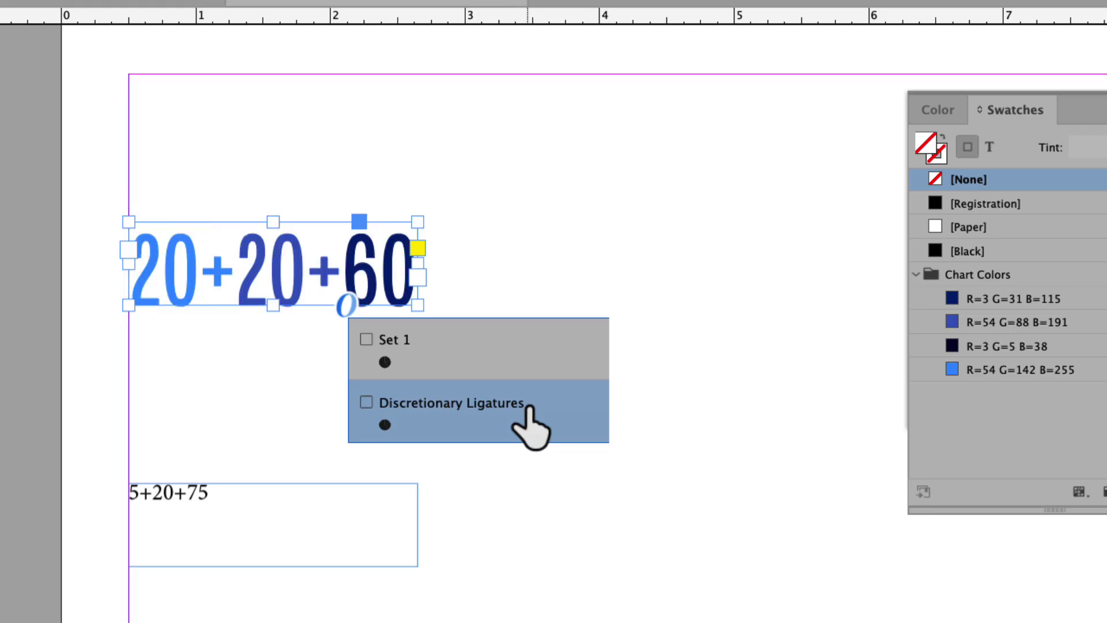
# Step: Deselect the text frame, collapse the swatches and fit the whole page in view
pyautogui.click(718, 373)
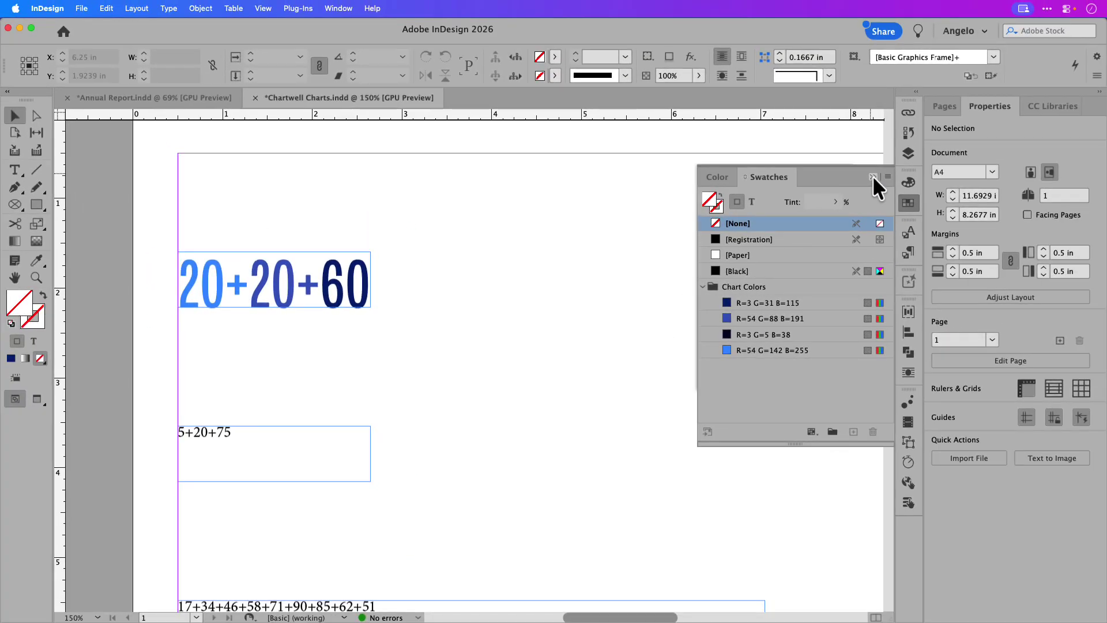
pyautogui.click(873, 177)
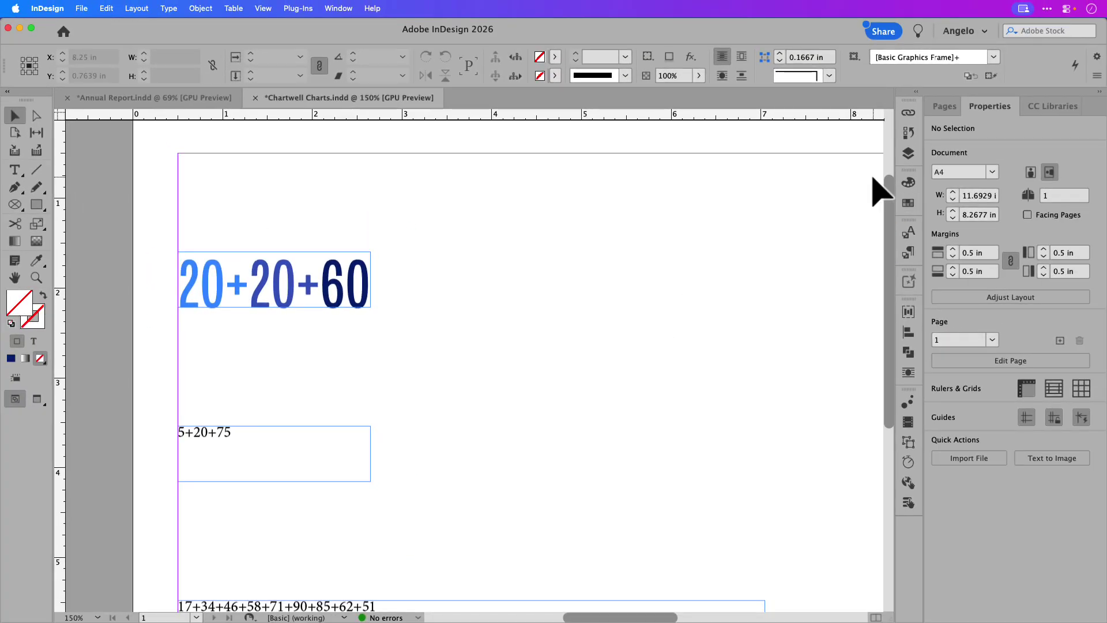
pyautogui.press('super+0')
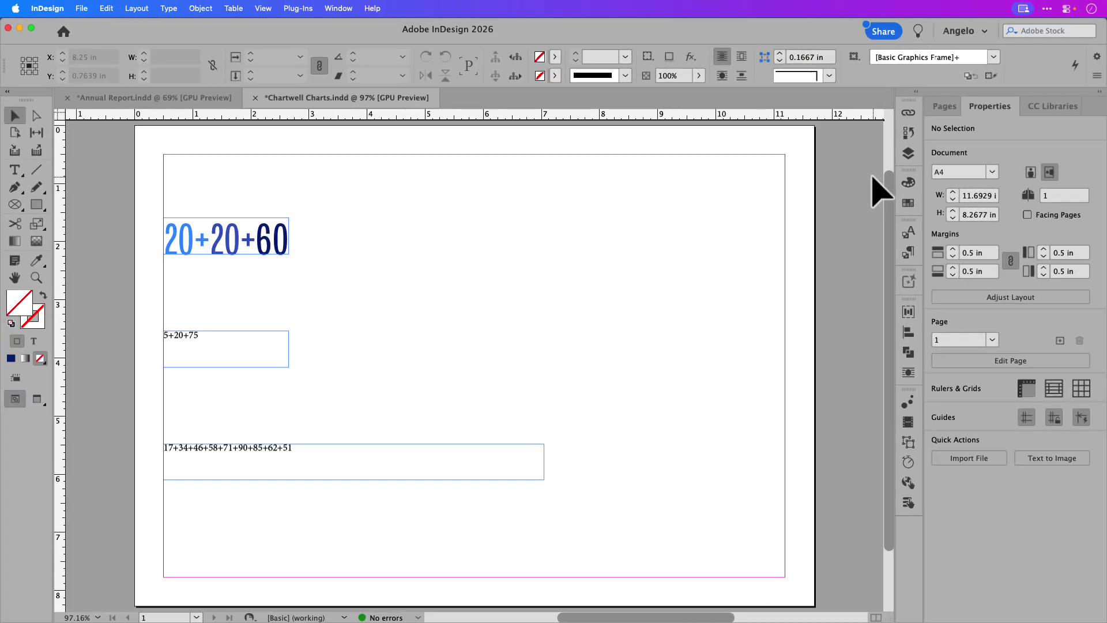
# Step: Turn on Discretionary Ligatures for the 20+20+60 text frame to turn its numbers into a pie chart
pyautogui.click(249, 239)
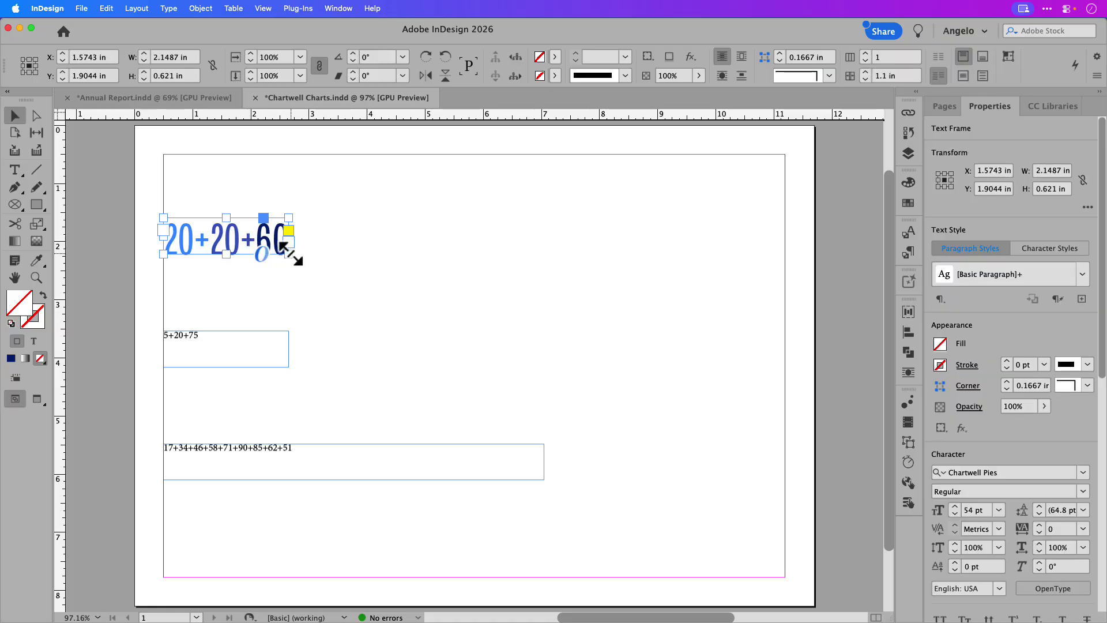
pyautogui.click(262, 255)
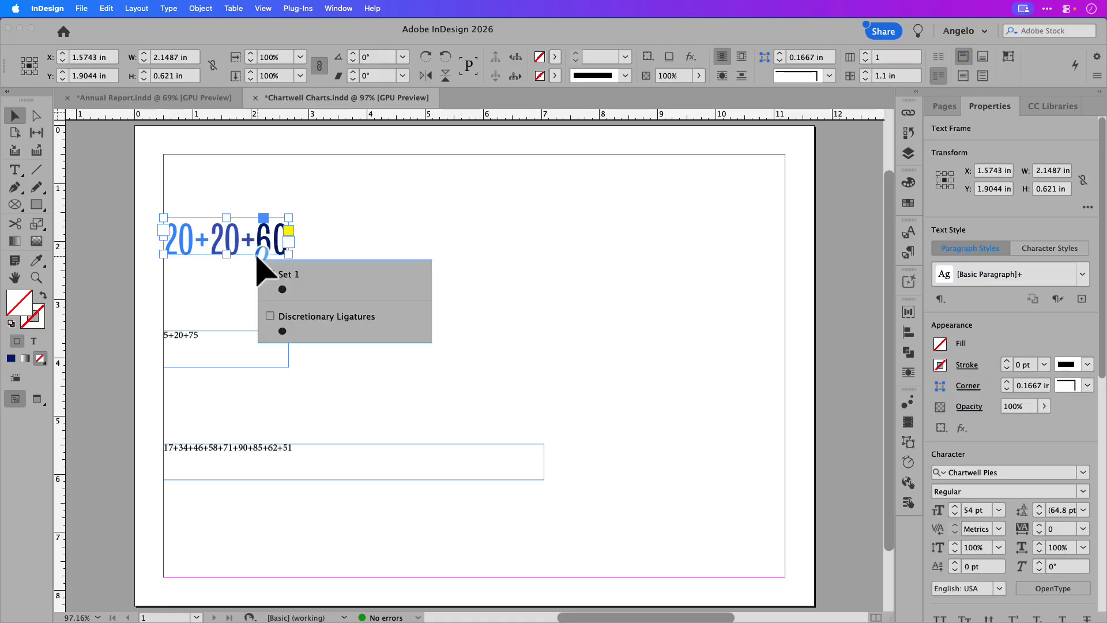
pyautogui.click(314, 331)
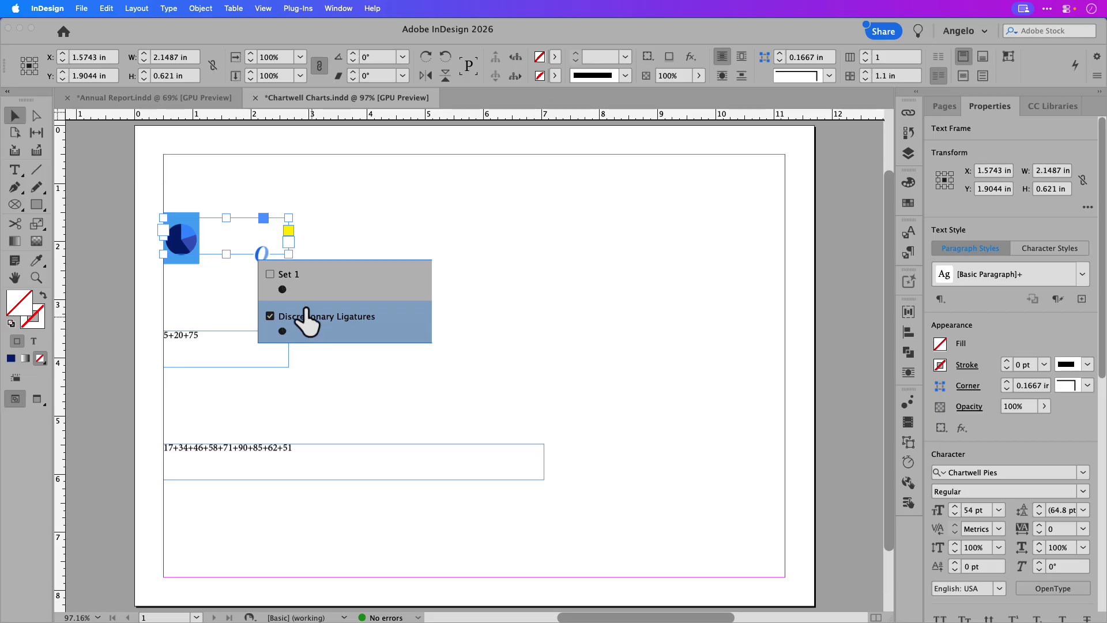
pyautogui.click(316, 264)
pyautogui.click(279, 249)
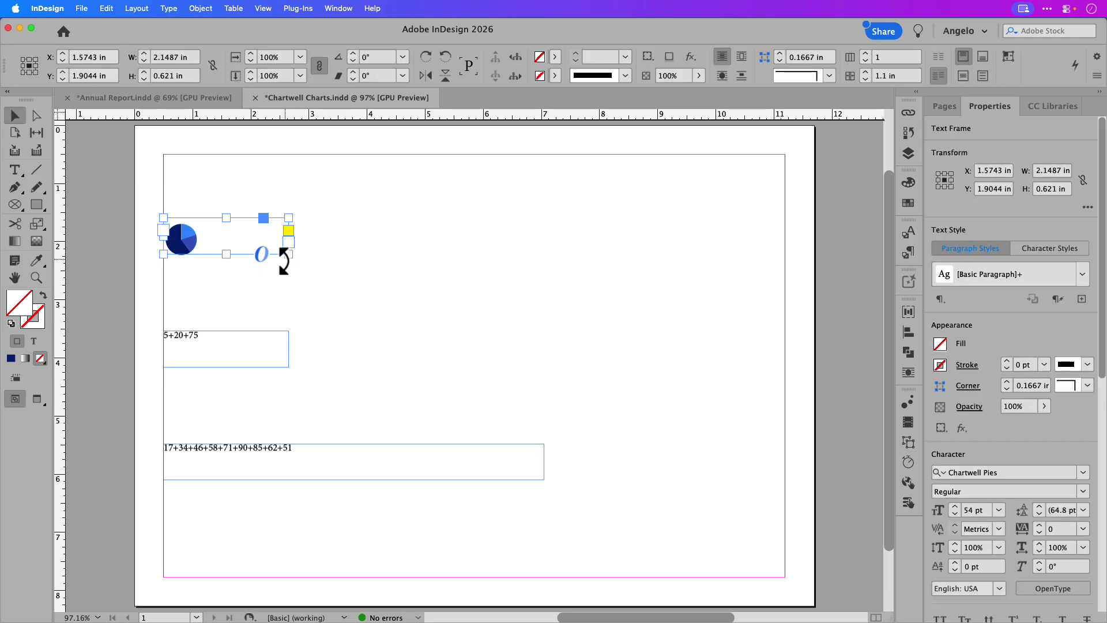
# Step: Try scaling the 20+20+60 pie frame to about 4.36 by 1.26 in and turning off Discretionary Ligatures, and undo these changes
pyautogui.moveTo(288, 253); pyautogui.dragTo(363, 290)
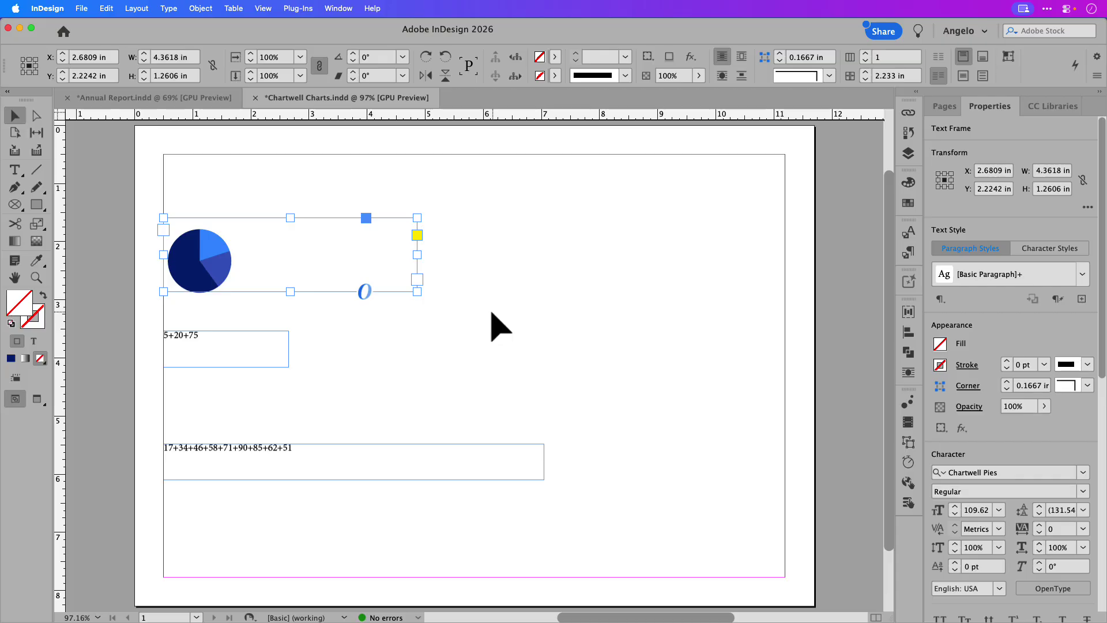
pyautogui.click(365, 295)
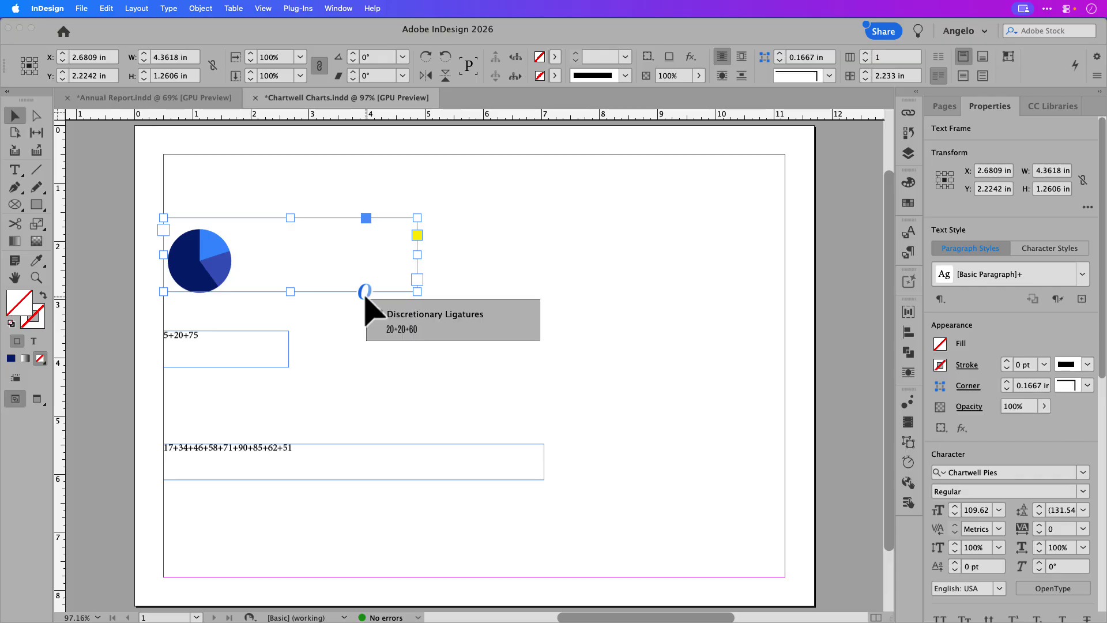
pyautogui.click(411, 315)
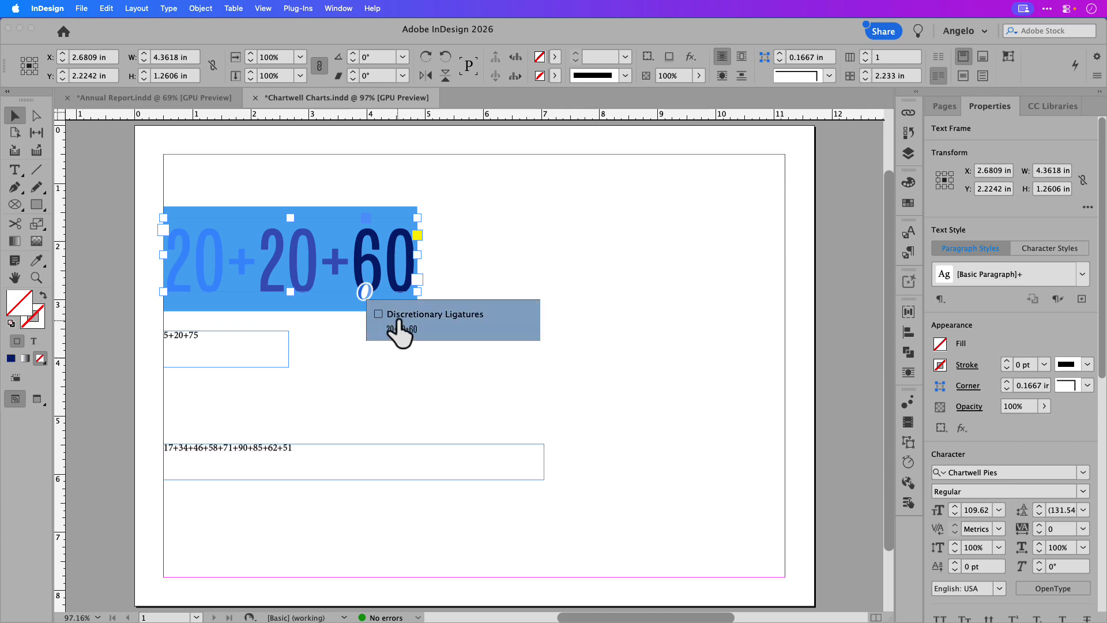
pyautogui.click(339, 329)
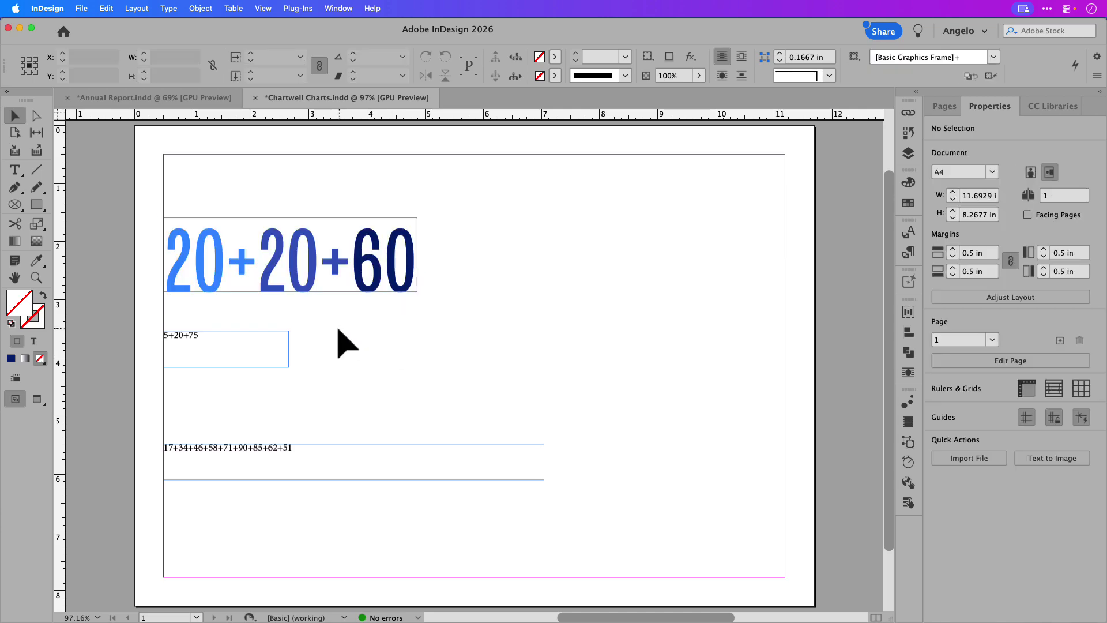
pyautogui.press('super+z')
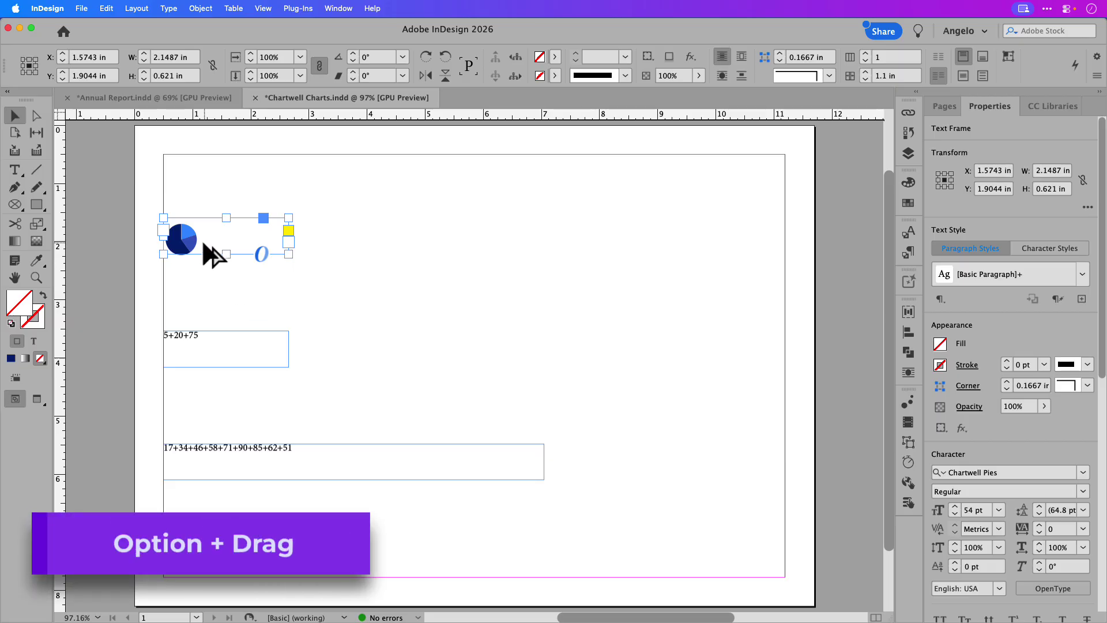
# Step: Duplicate the 20+20+60 pie chart frame directly above the original and fit the copy's frame to its chart
pyautogui.moveTo(202, 242); pyautogui.dragTo(207, 194)
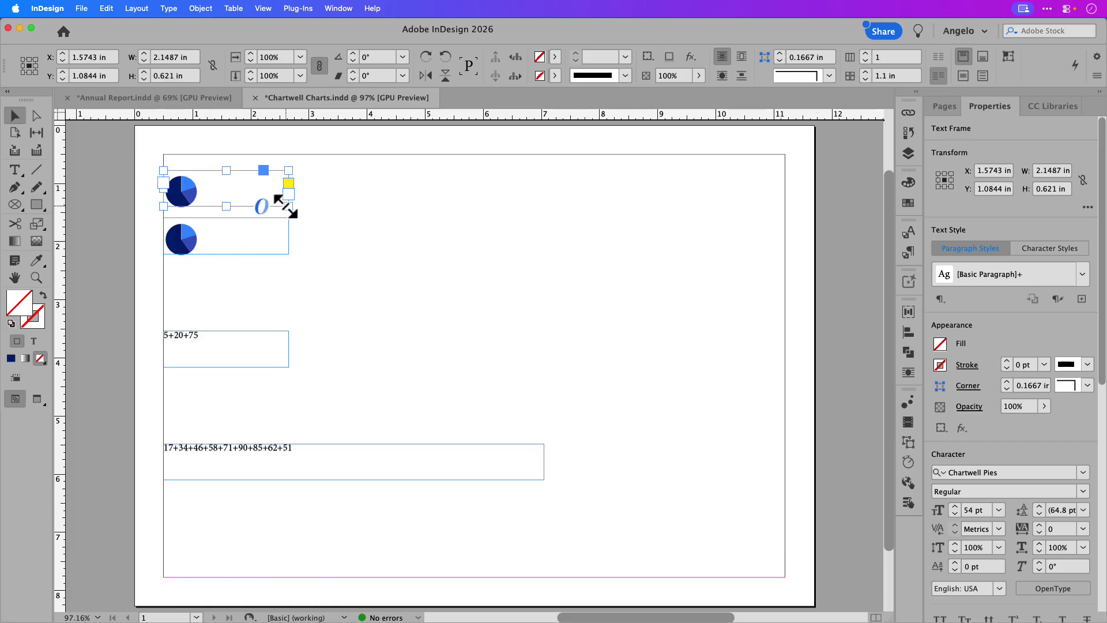
# Step: Try enlarging the duplicate pie's frame to about 1.71 by 1.74 in and moving it beside the original, and undo both changes
pyautogui.moveTo(288, 205); pyautogui.dragTo(263, 270)
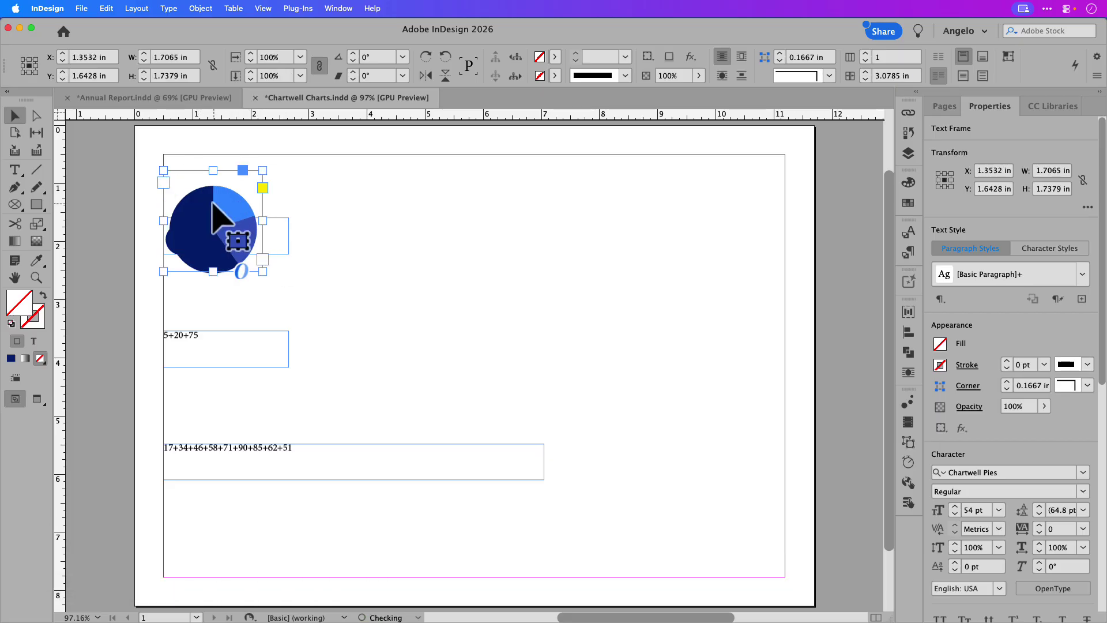
pyautogui.moveTo(214, 216); pyautogui.dragTo(398, 232)
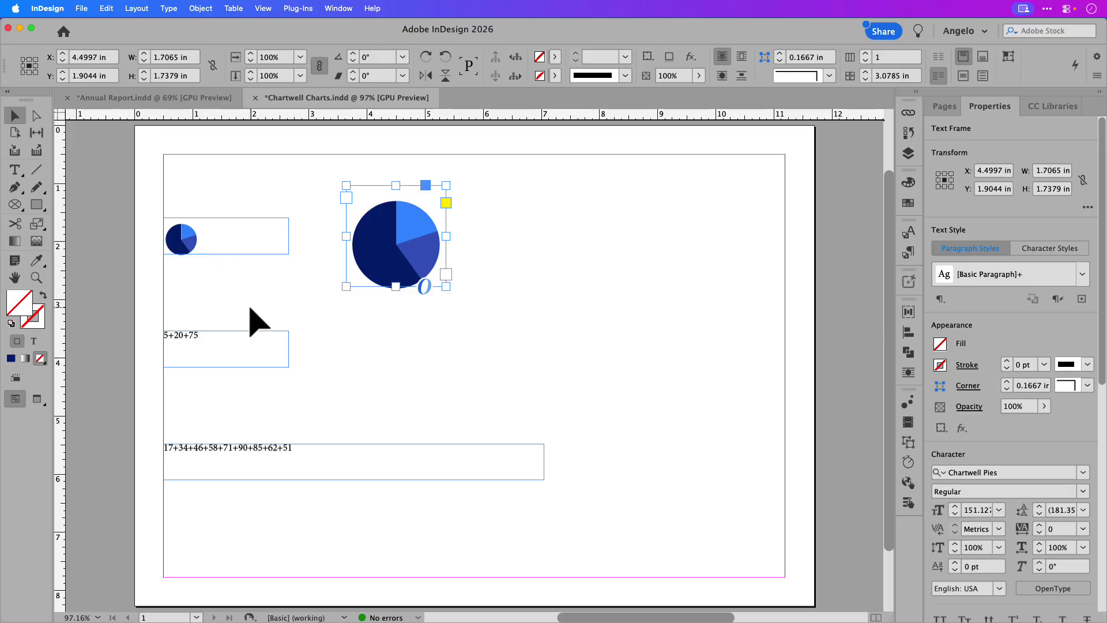
pyautogui.press('super+z')
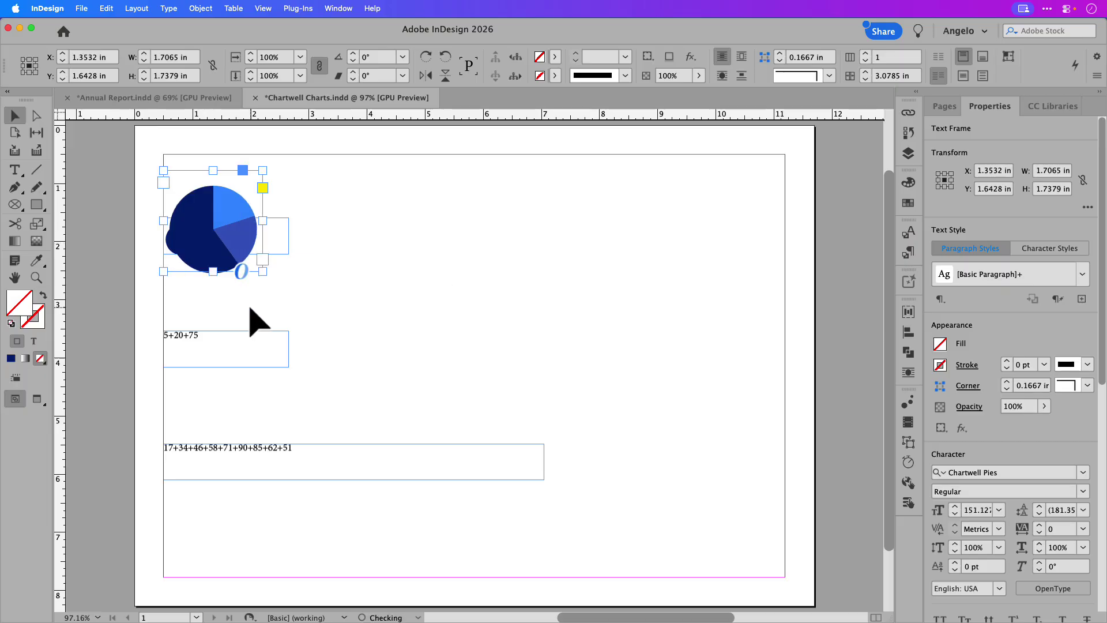
pyautogui.press('super+z')
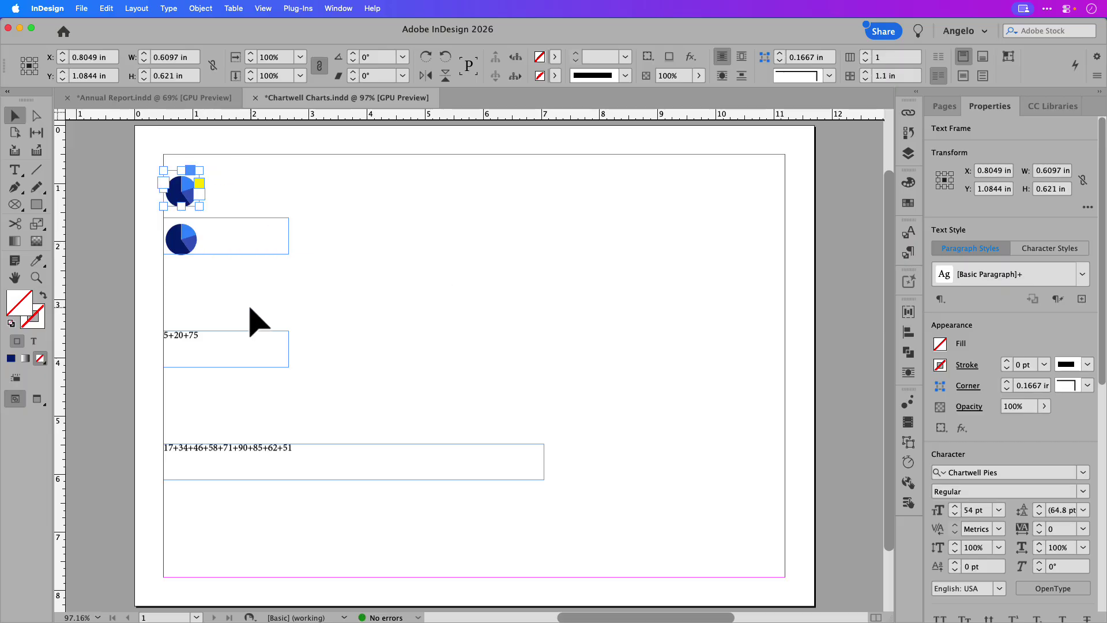
# Step: Set the 5+20+75 text frame to the Chartwell Pies font at 54 pt
pyautogui.click(231, 354)
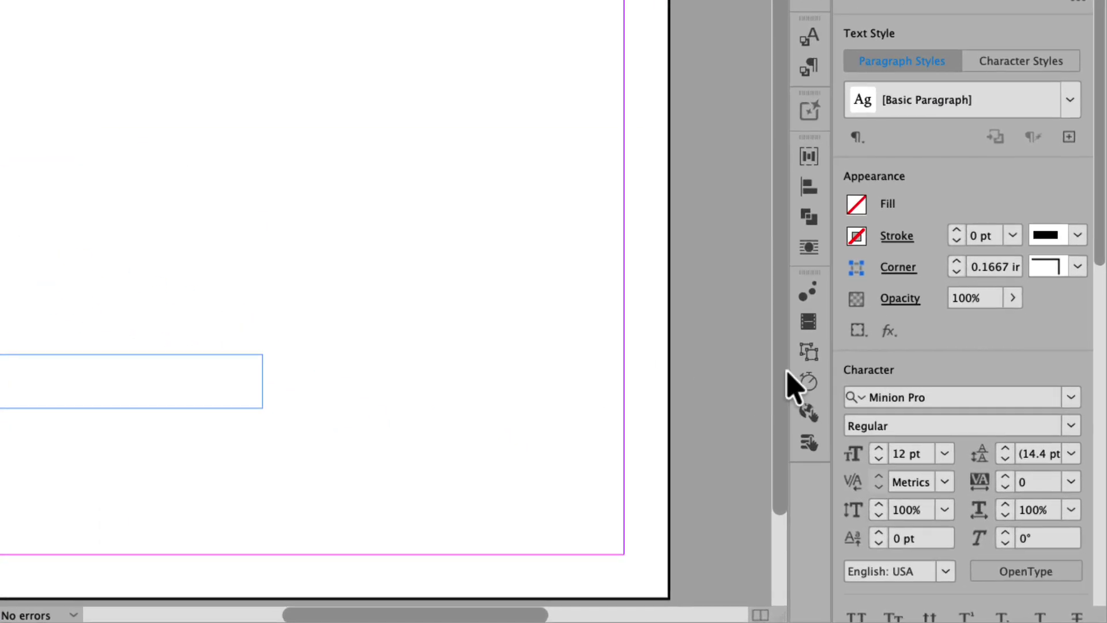
pyautogui.doubleClick(936, 403)
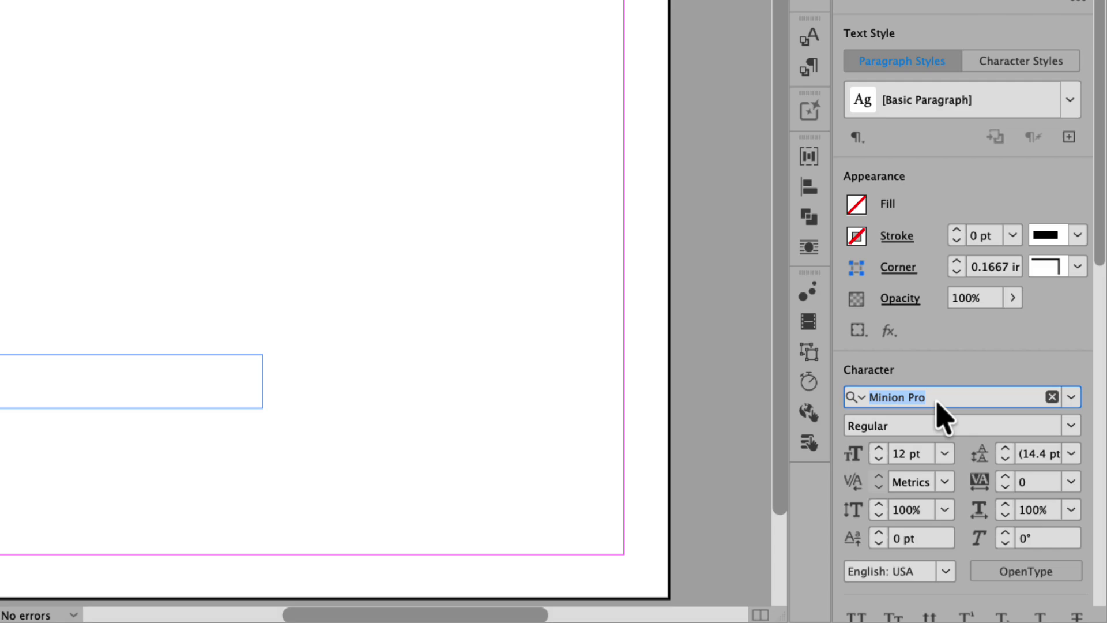
pyautogui.write('Chartwe')
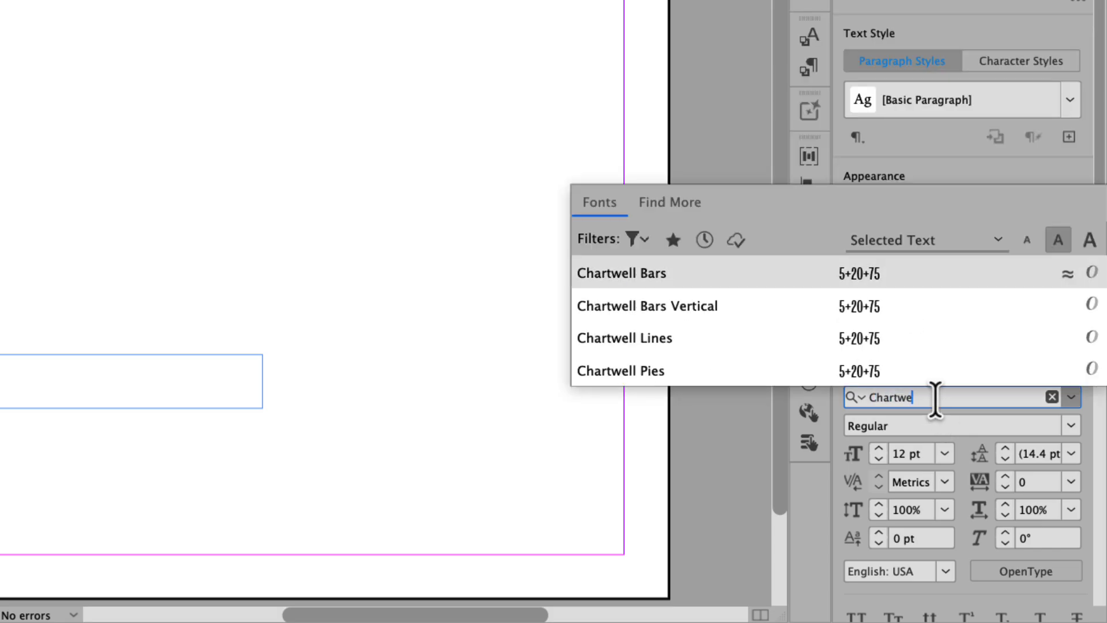
pyautogui.click(706, 374)
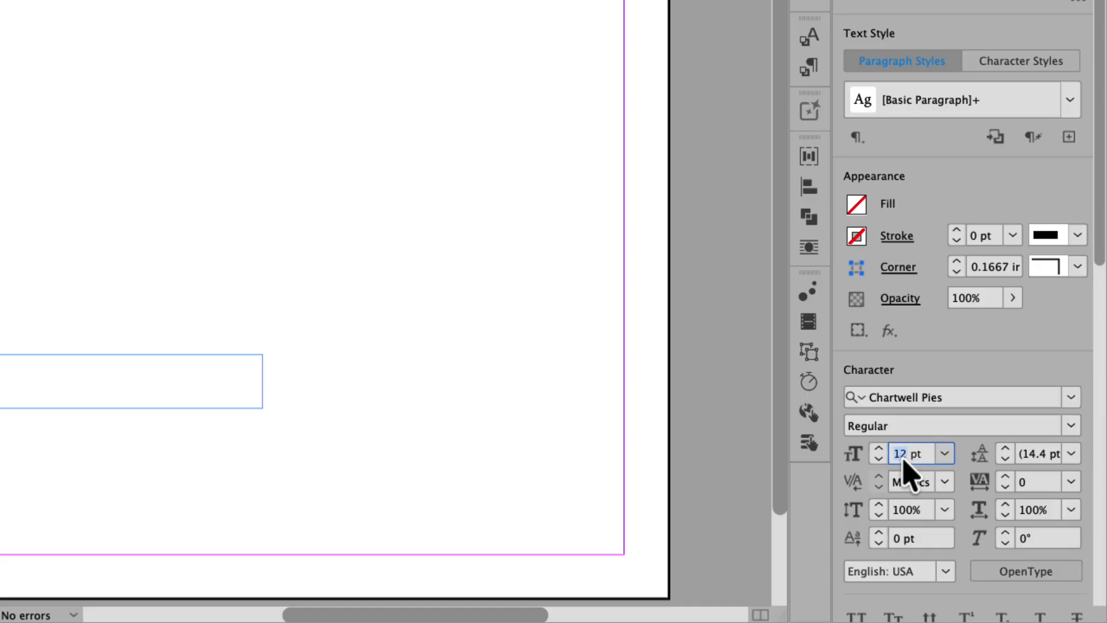
pyautogui.write('54')
pyautogui.press('Return')
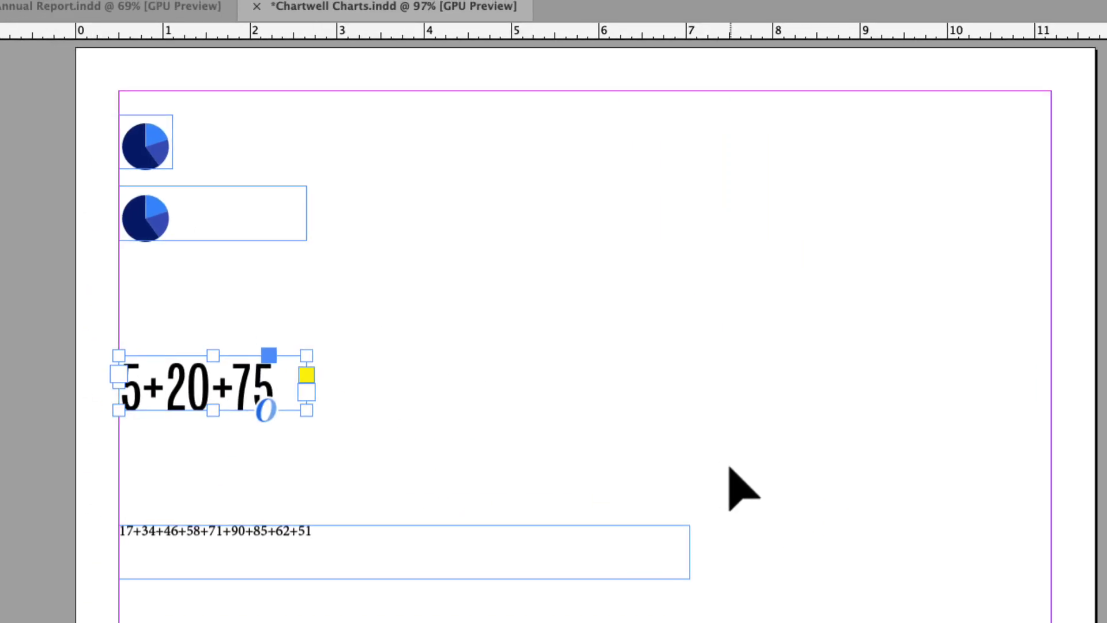
# Step: Color the "5+" of the 5+20+75 text with the R=54 G=142 B=255 swatch
pyautogui.doubleClick(186, 386)
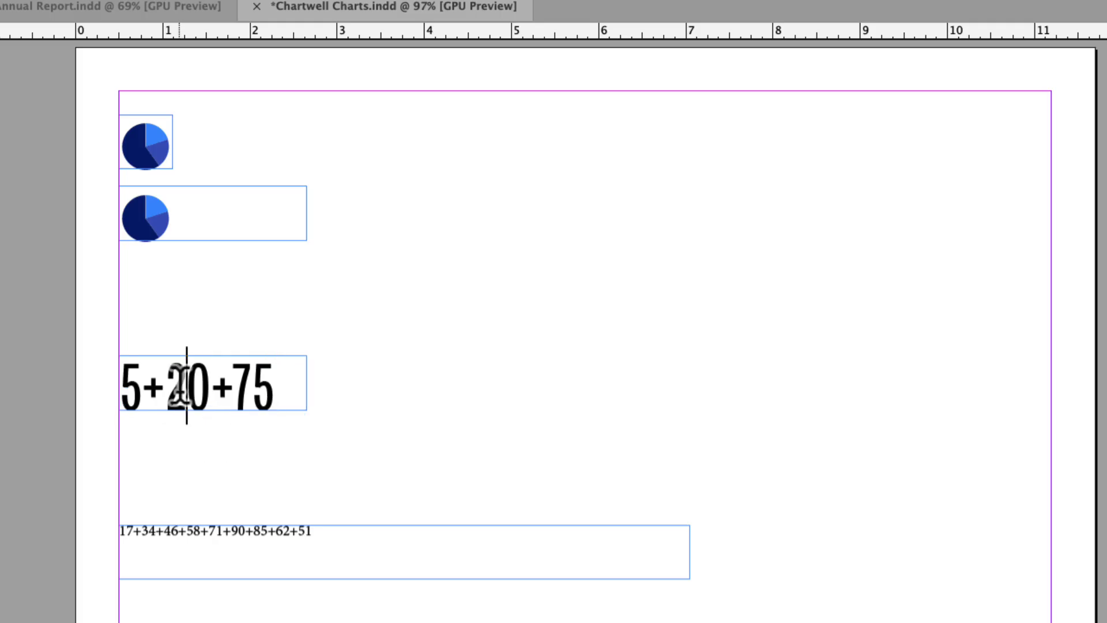
pyautogui.moveTo(159, 386); pyautogui.dragTo(119, 383)
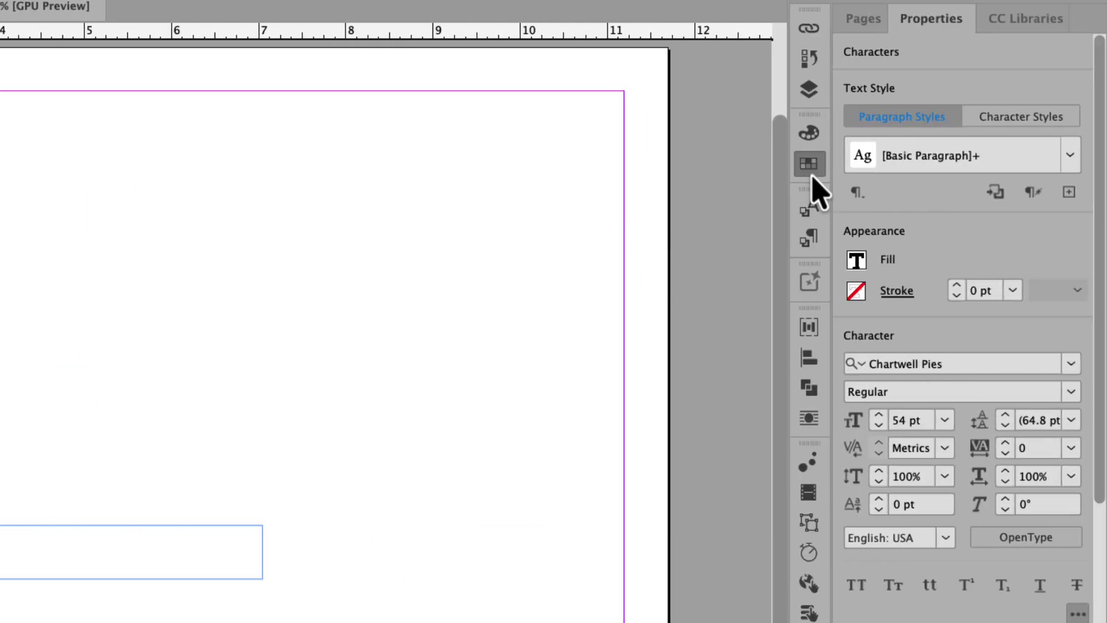
pyautogui.click(809, 164)
pyautogui.click(581, 385)
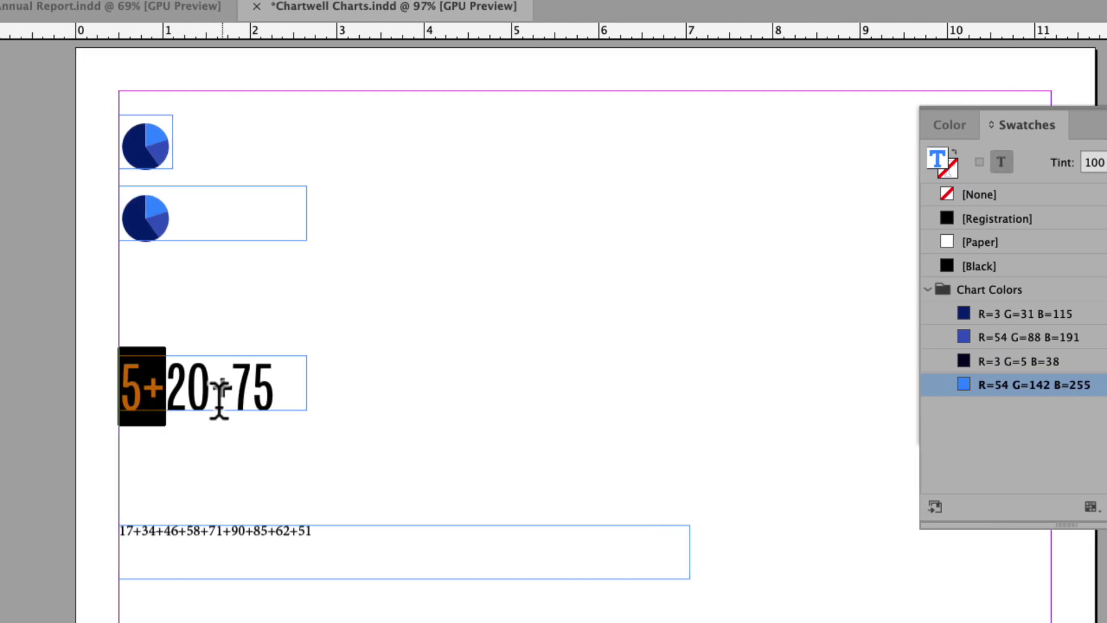
# Step: Color the "20+" with the R=54 G=88 B=191 swatch and the "75" with R=3 G=31 B=115, returning to the Selection tool
pyautogui.moveTo(234, 388); pyautogui.dragTo(165, 385)
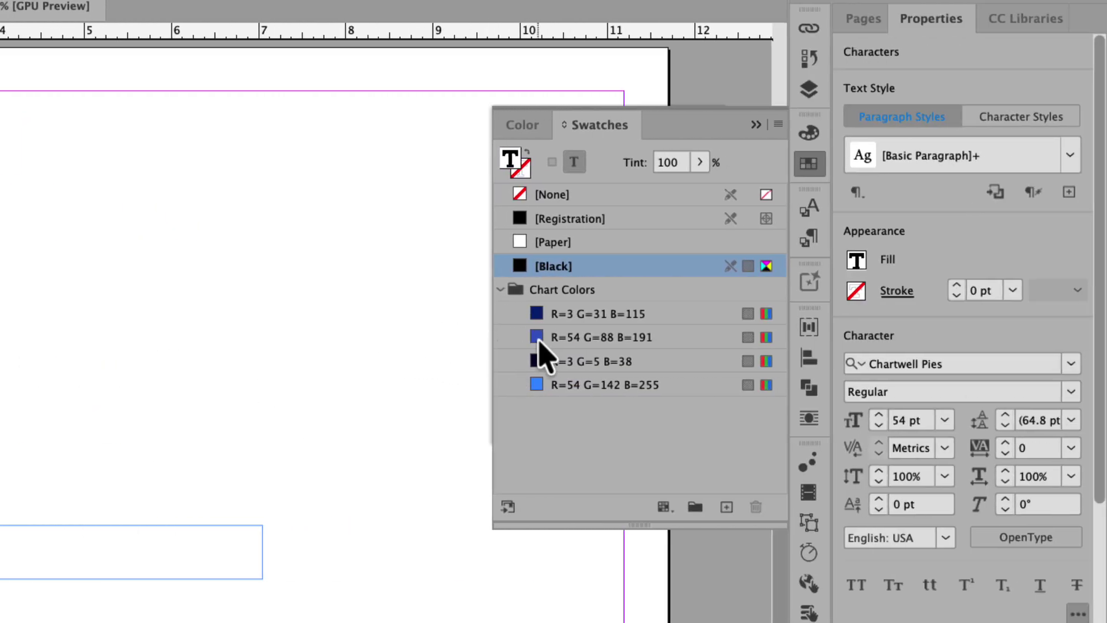
pyautogui.click(535, 345)
pyautogui.moveTo(266, 385); pyautogui.dragTo(234, 385)
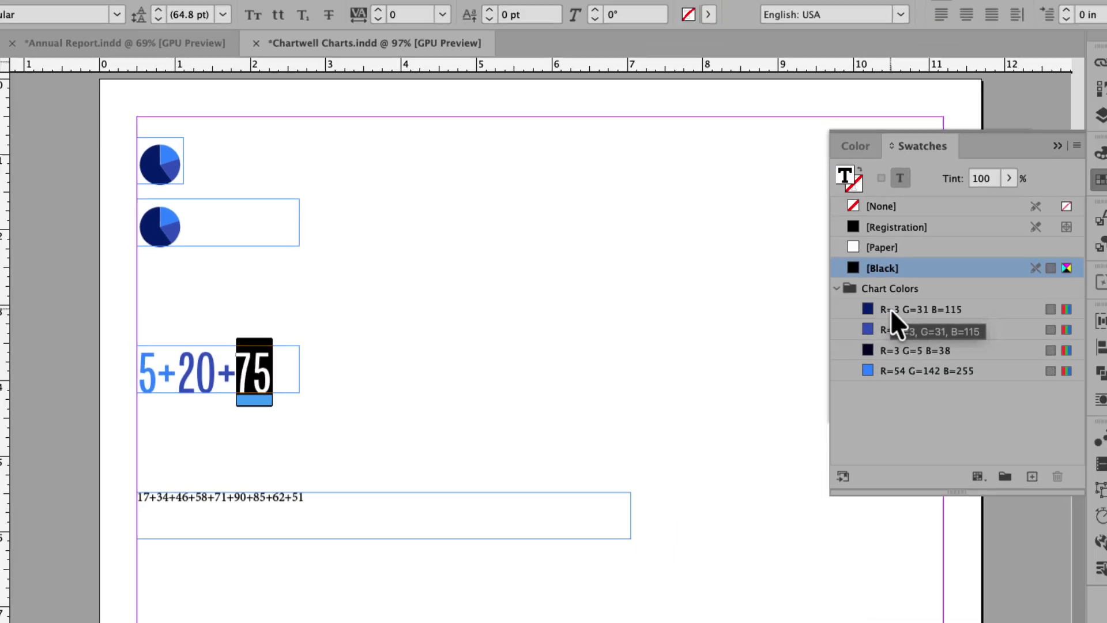
pyautogui.click(890, 309)
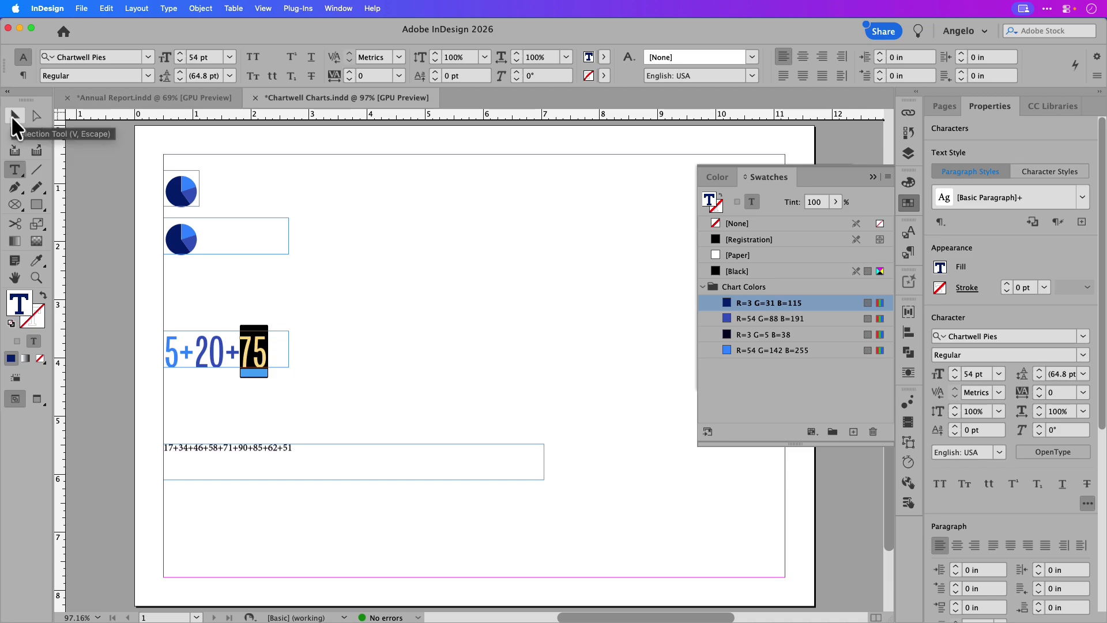
pyautogui.click(14, 116)
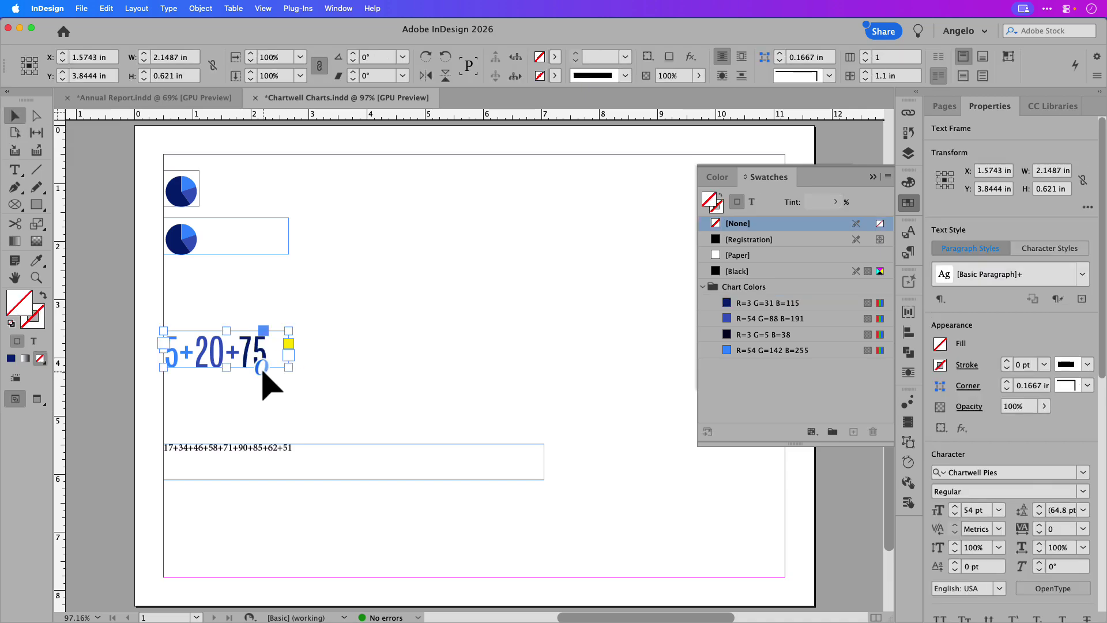
# Step: Turn on Discretionary Ligatures for the 5+20+75 text frame and deselect it
pyautogui.click(262, 368)
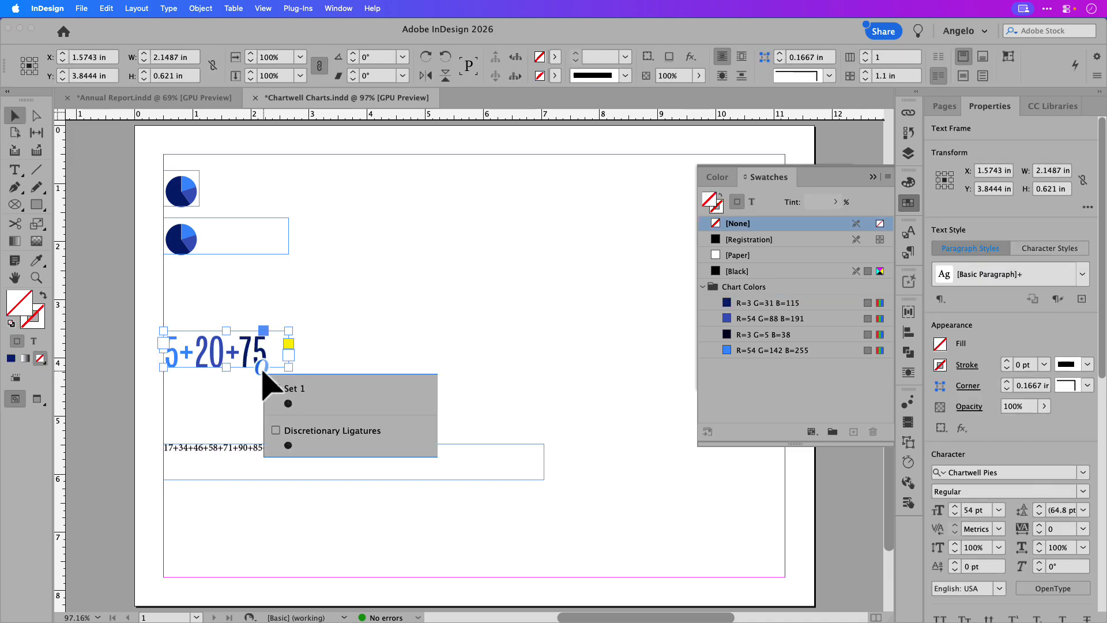
pyautogui.click(348, 433)
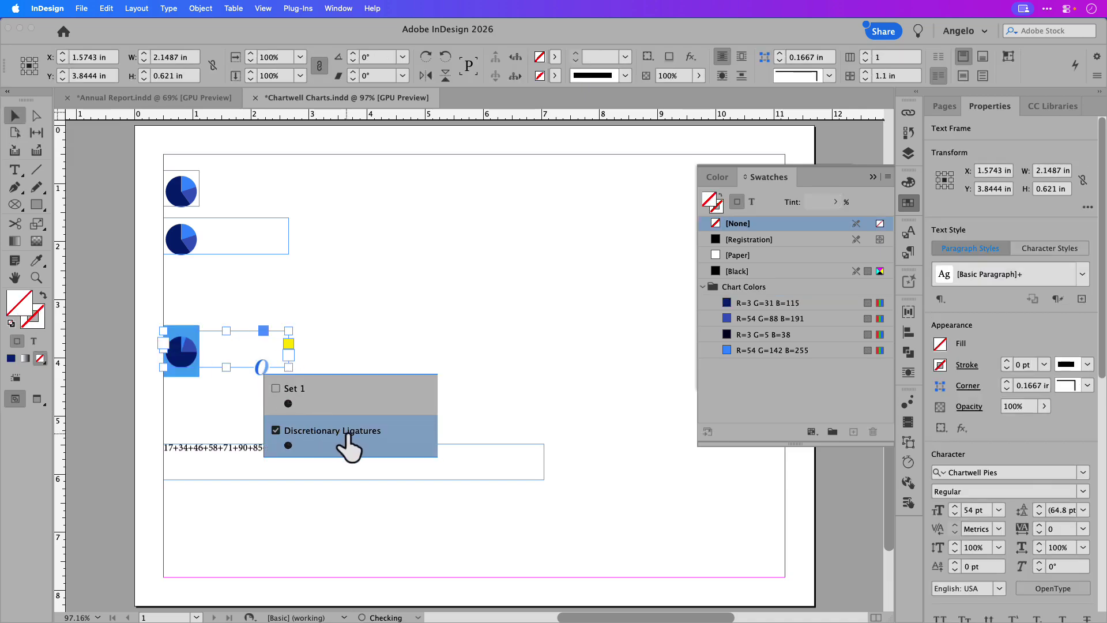
pyautogui.click(459, 360)
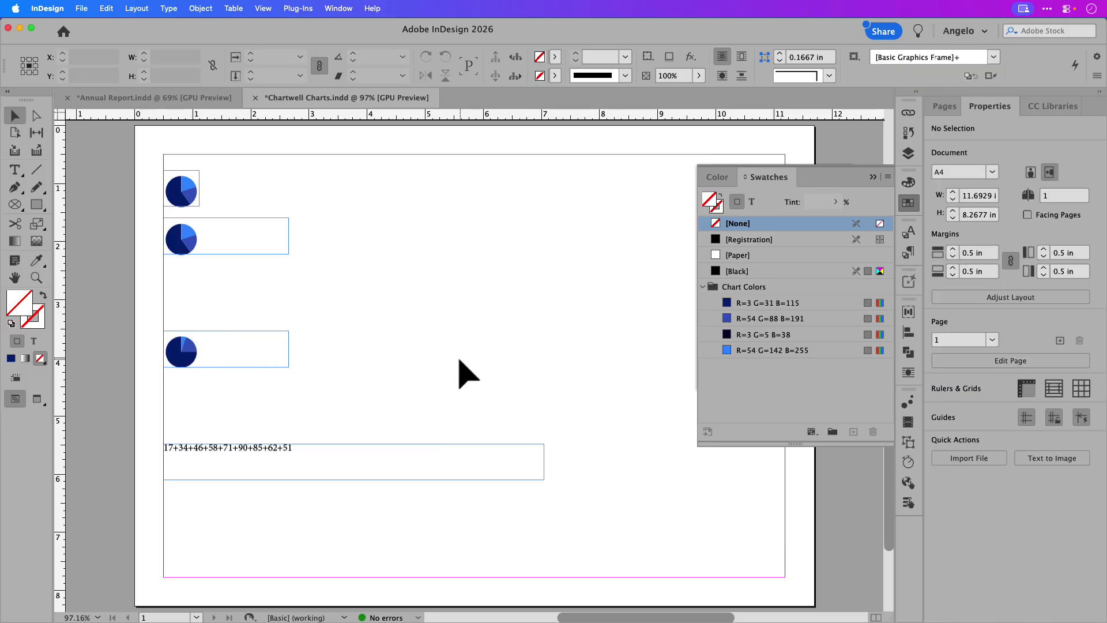
# Step: Duplicate the 5+20+75 pie chart frame directly above the original and fit the copy's frame to its chart
pyautogui.click(236, 360)
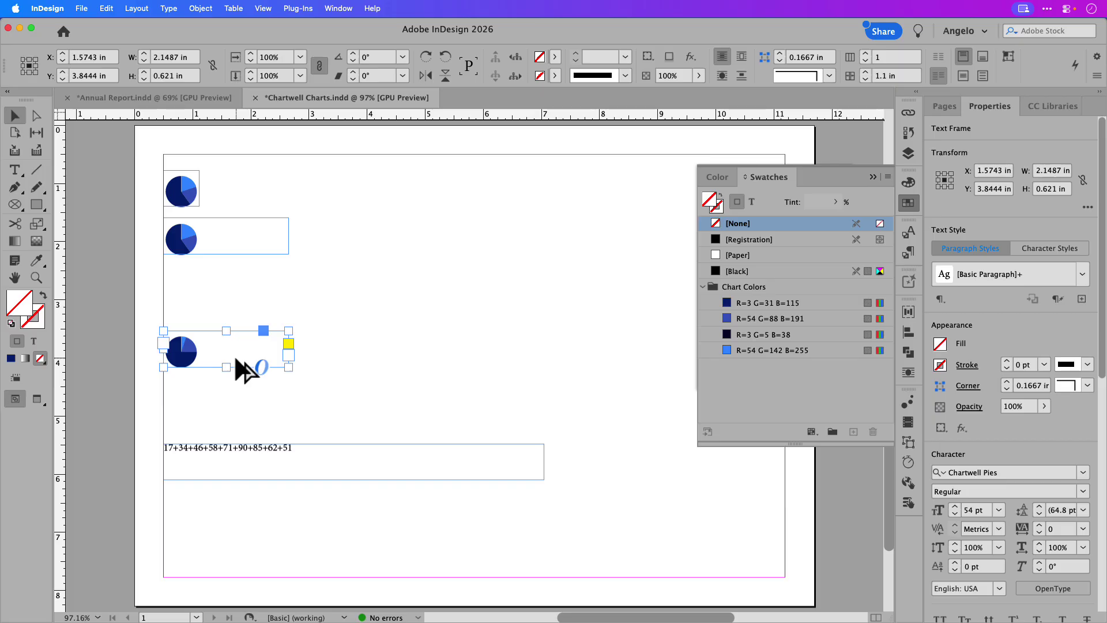
pyautogui.moveTo(235, 358); pyautogui.dragTo(234, 314)
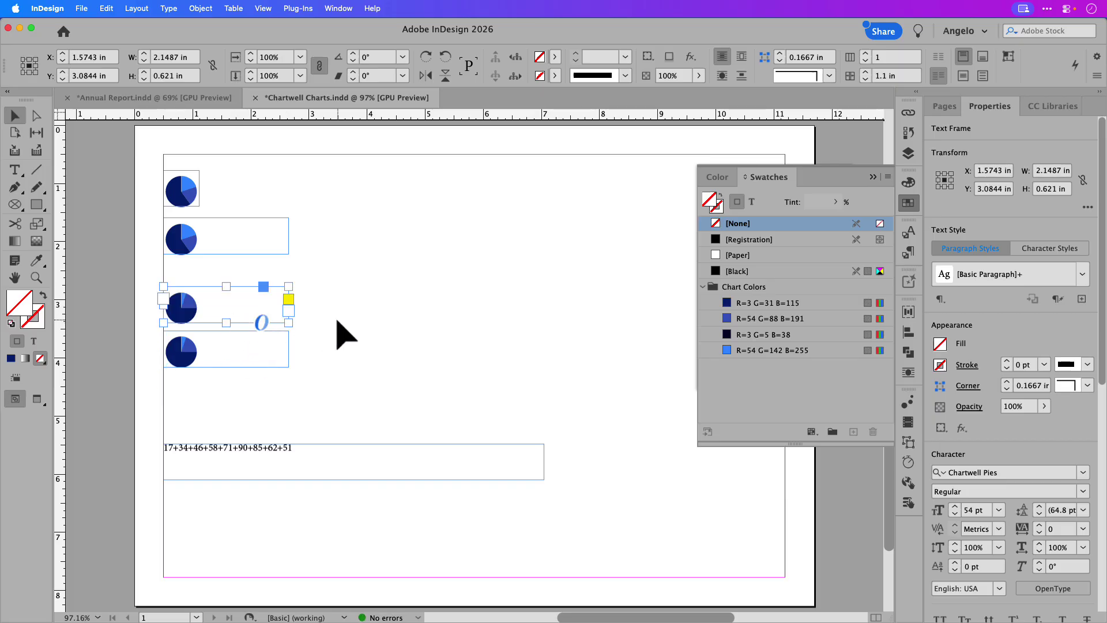
pyautogui.doubleClick(289, 322)
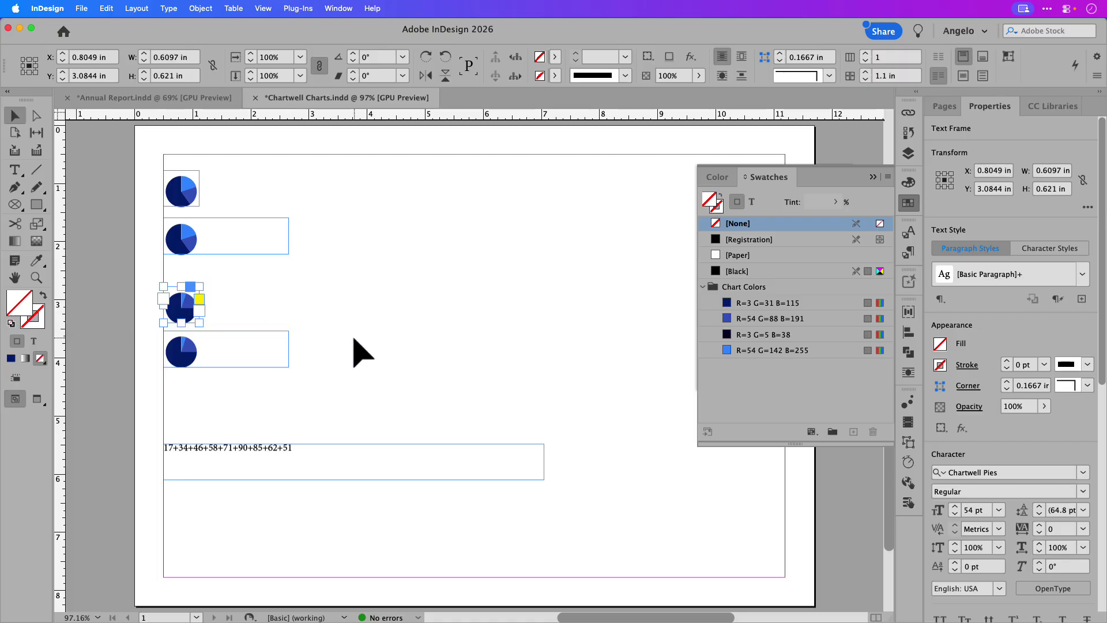
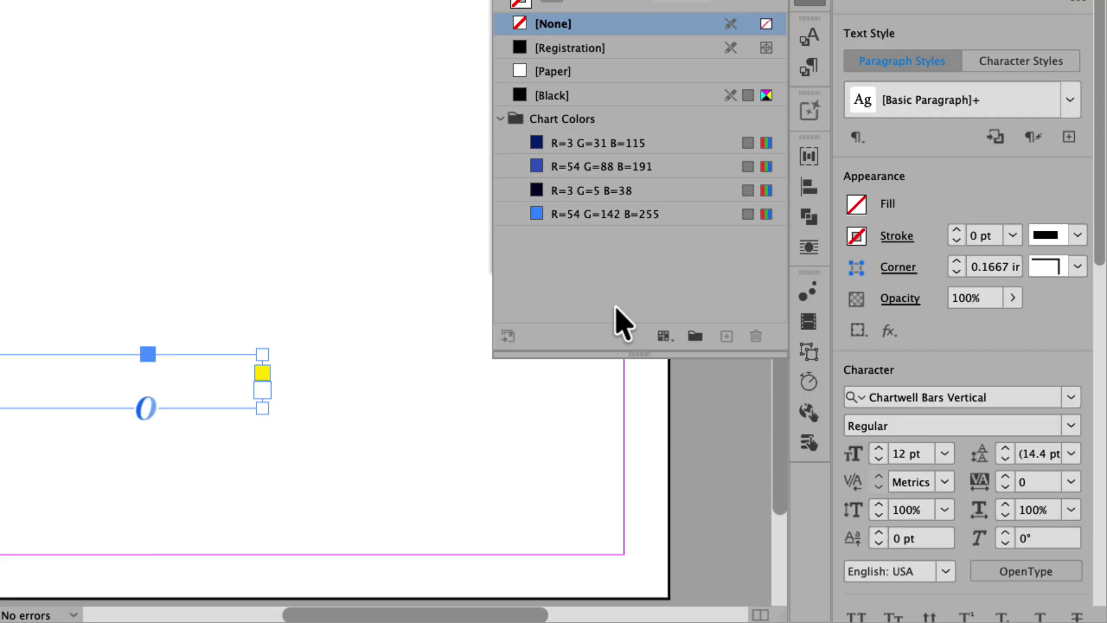
# Step: Set the font size of the 17+34+46+58+71+90+85+62+51 text to 54 pt
pyautogui.click(901, 455)
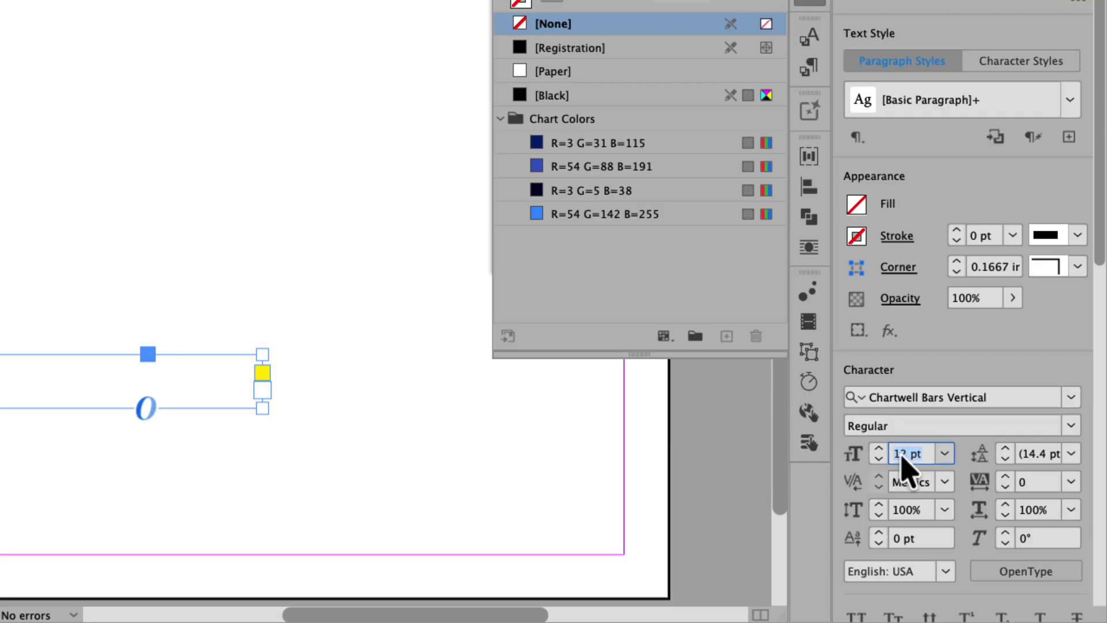
pyautogui.write('54')
pyautogui.press('Return')
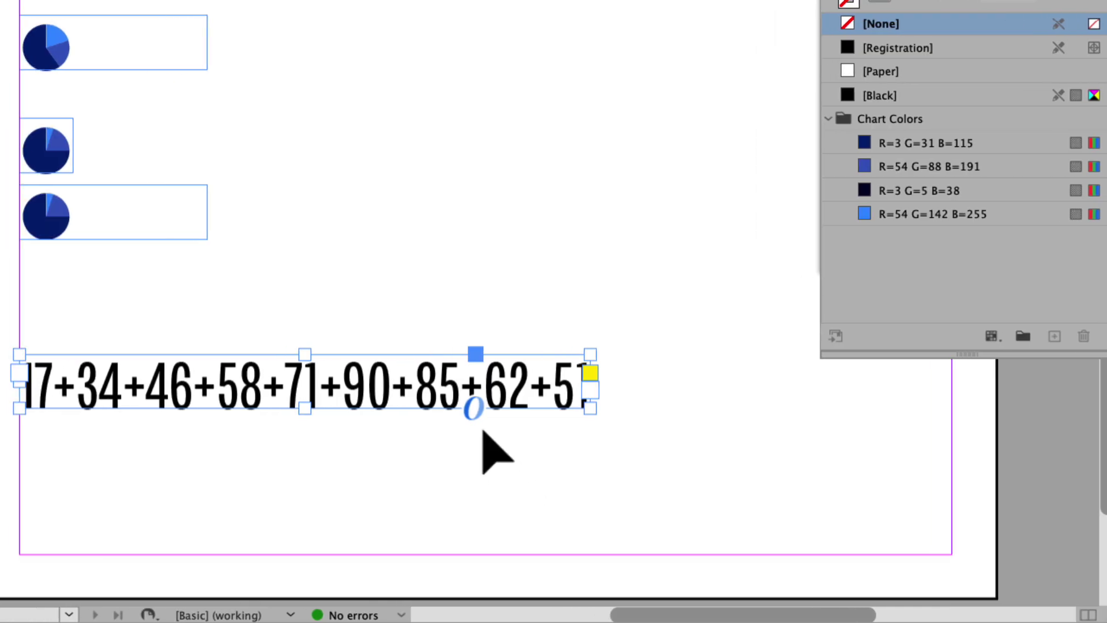
# Step: Try Discretionary Ligatures on the 17+34+46+58+71+90+85+62+51 text frame, turn the option off again and deselect the frame
pyautogui.click(473, 408)
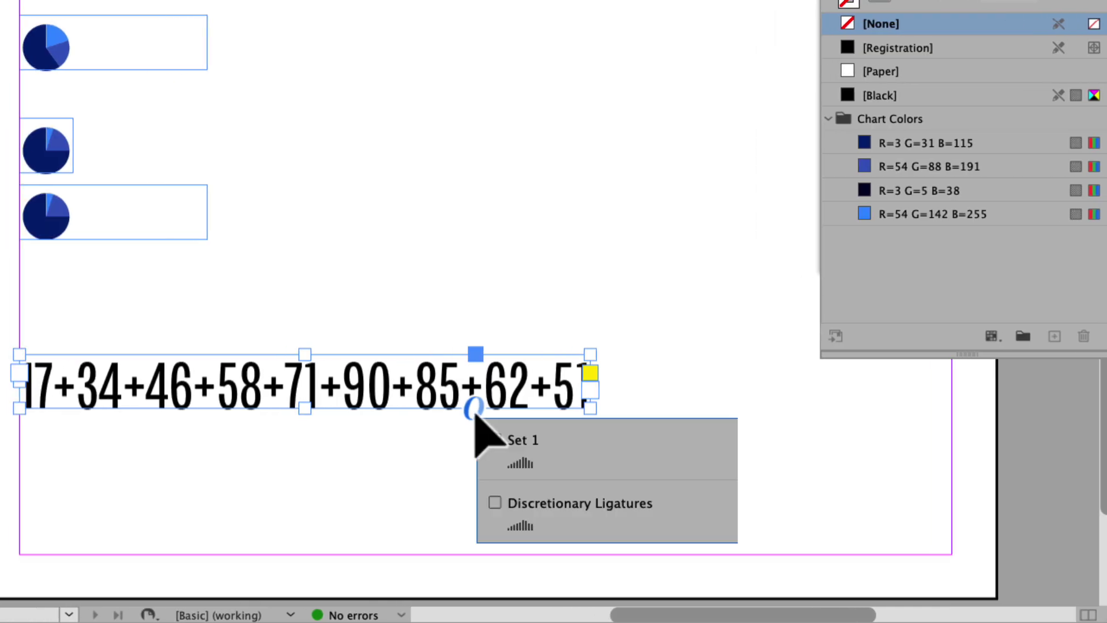
pyautogui.click(600, 507)
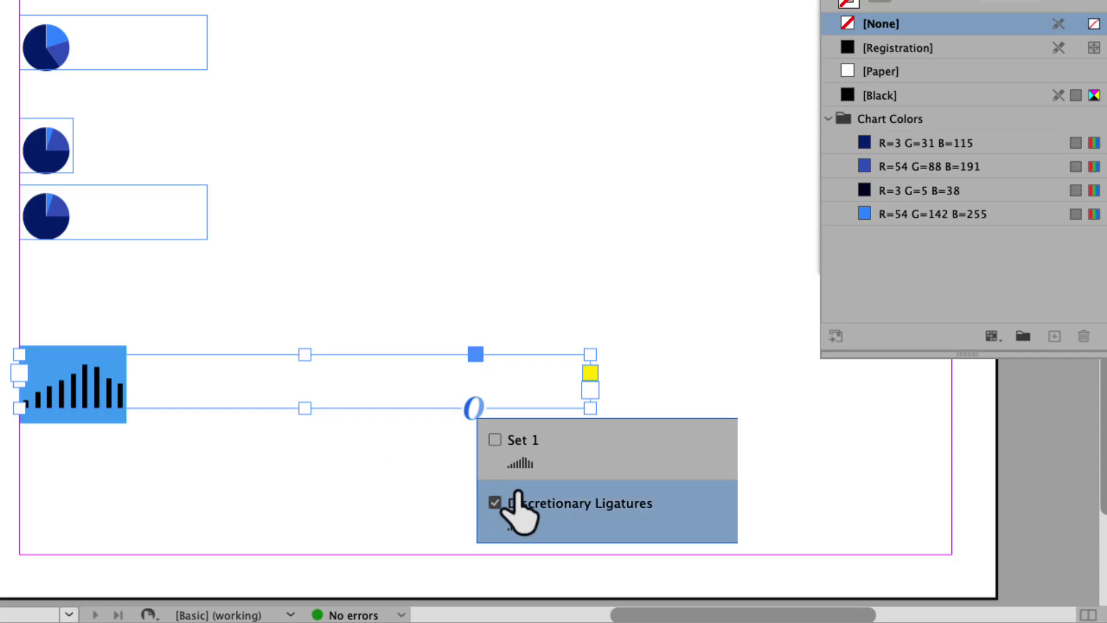
pyautogui.click(496, 503)
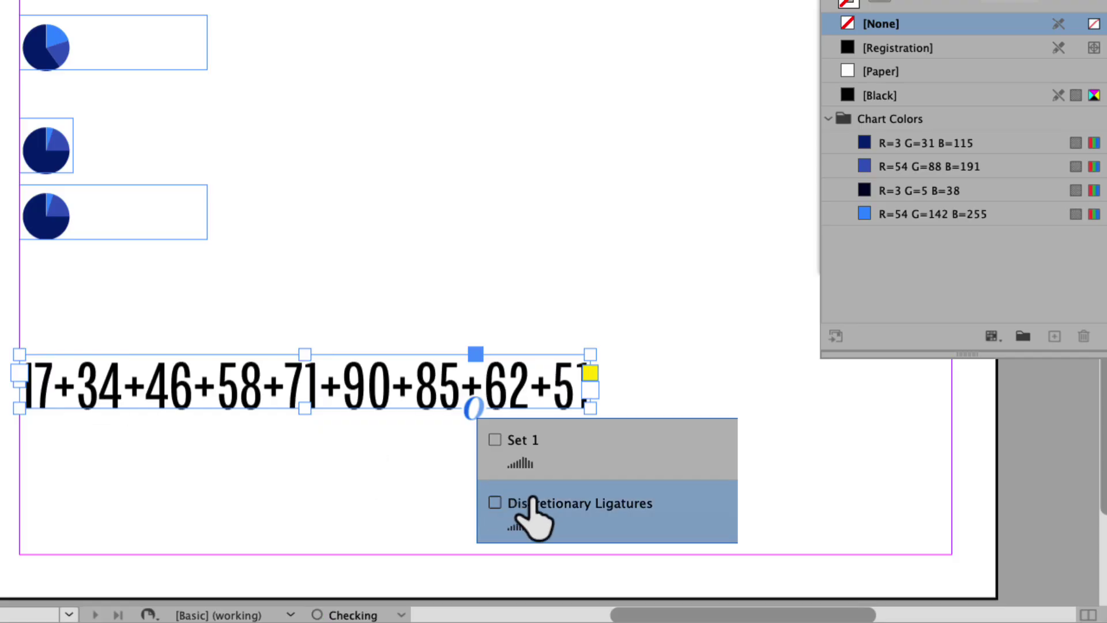
pyautogui.click(406, 474)
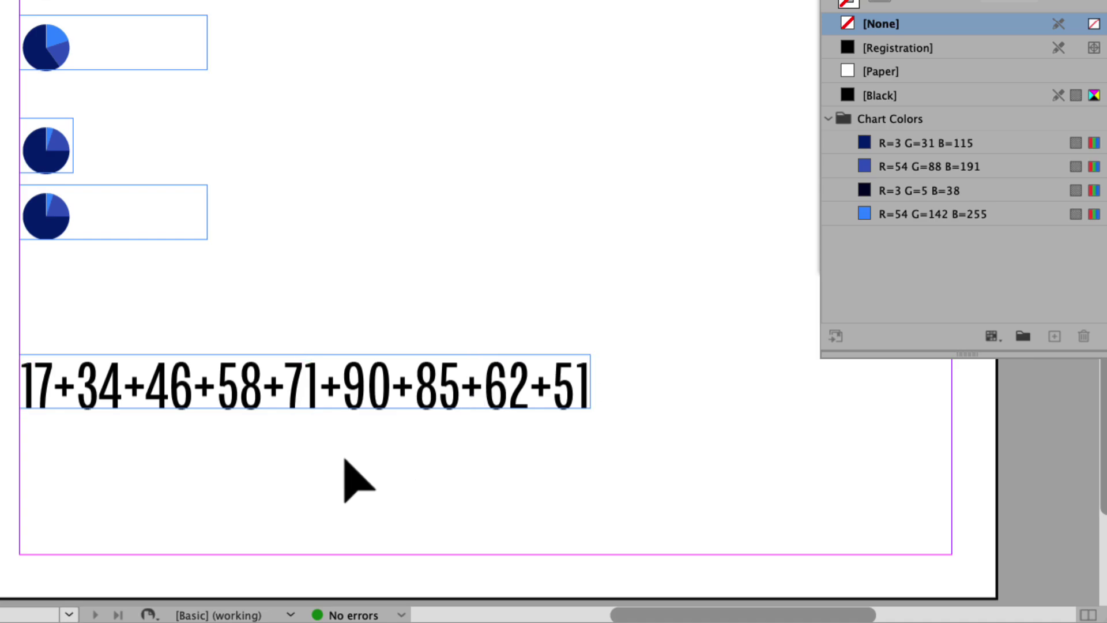
# Step: Color "17+" and "46+" with the R=54 G=142 B=255 swatch and "34+" with R=3 G=5 B=38
pyautogui.doubleClick(56, 384)
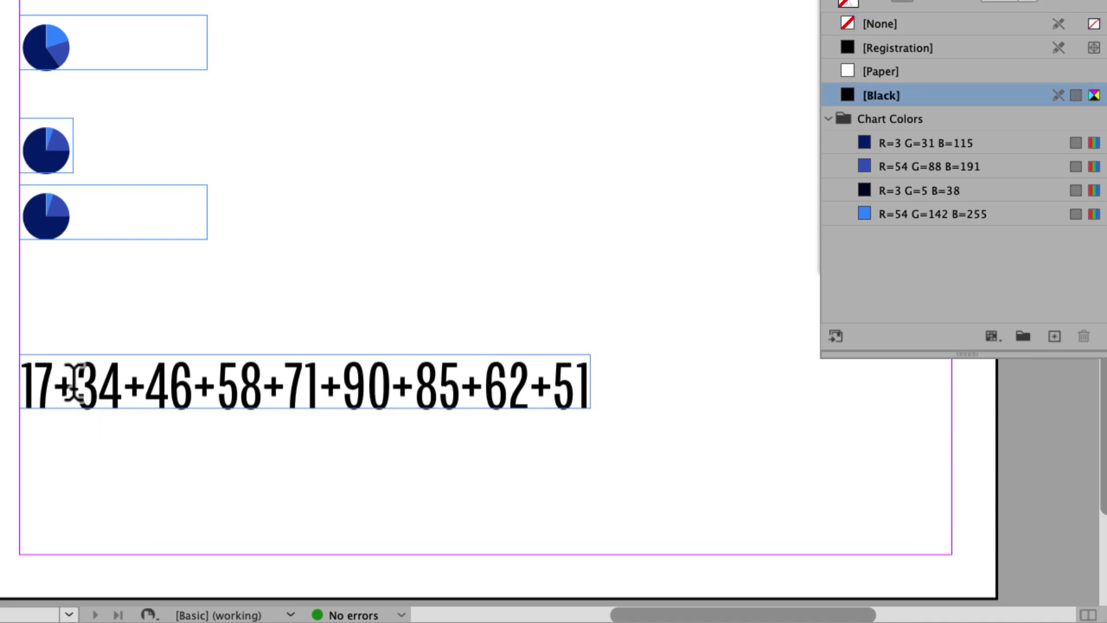
pyautogui.moveTo(74, 383); pyautogui.dragTo(23, 381)
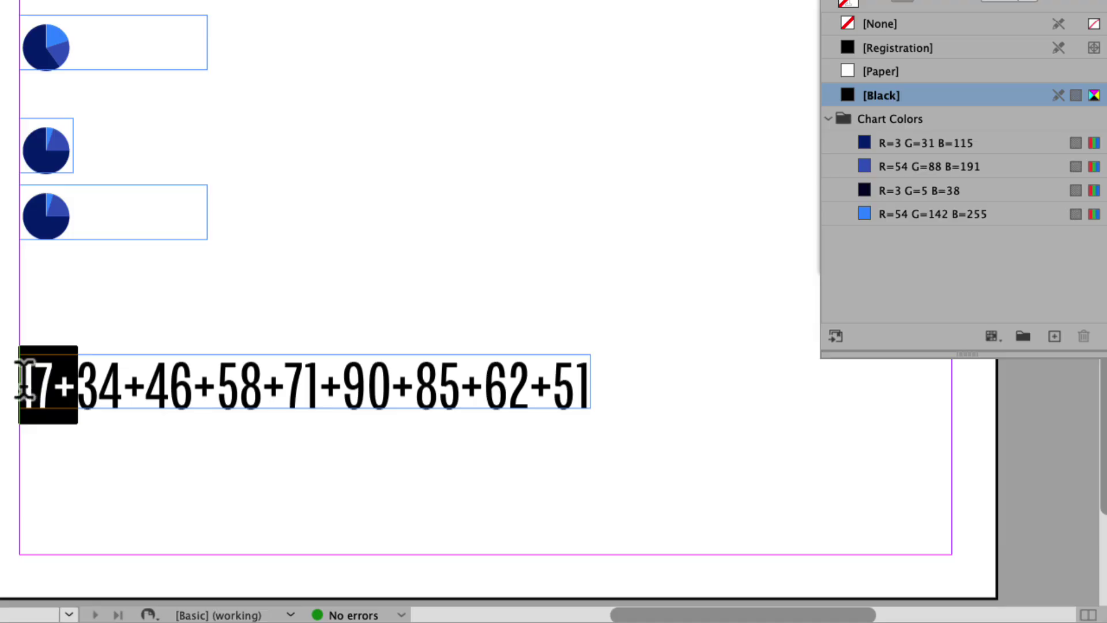
pyautogui.click(888, 222)
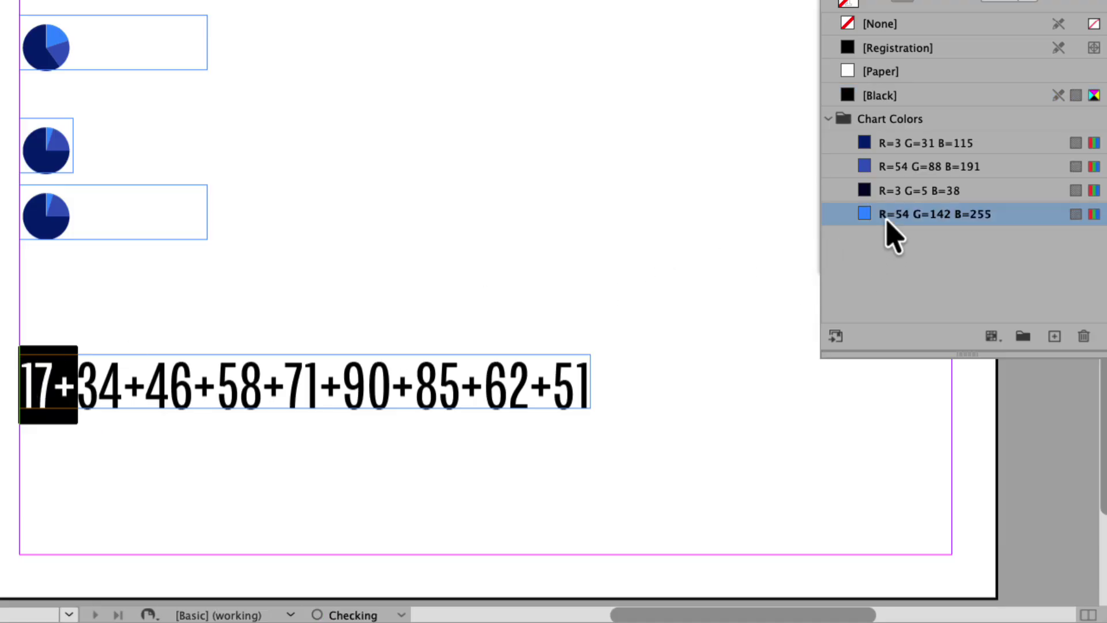
pyautogui.moveTo(144, 383); pyautogui.dragTo(76, 384)
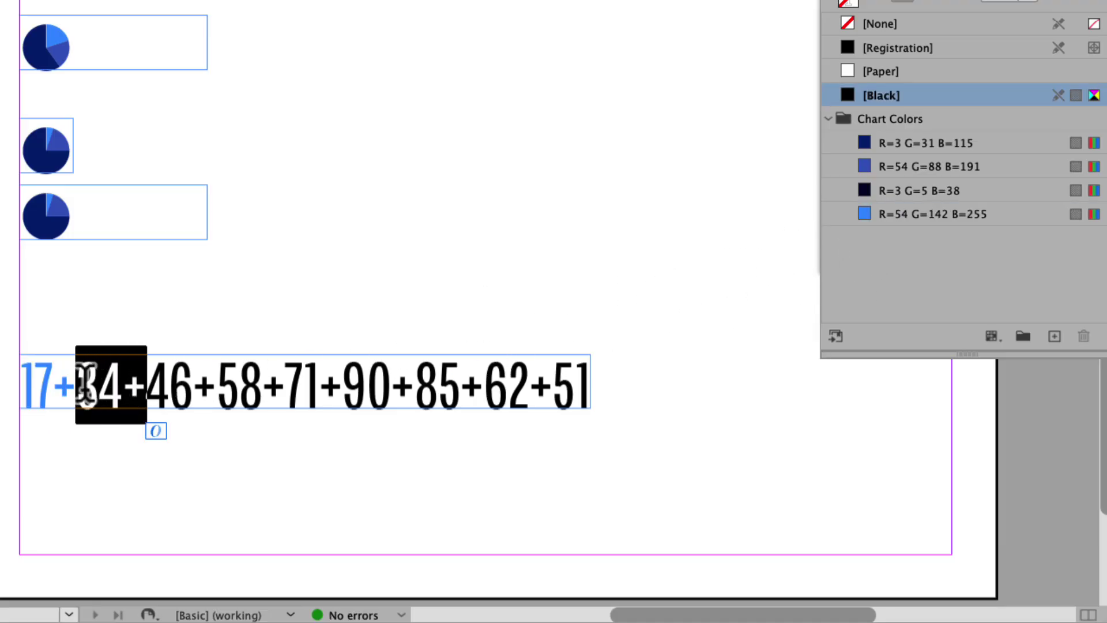
pyautogui.click(881, 192)
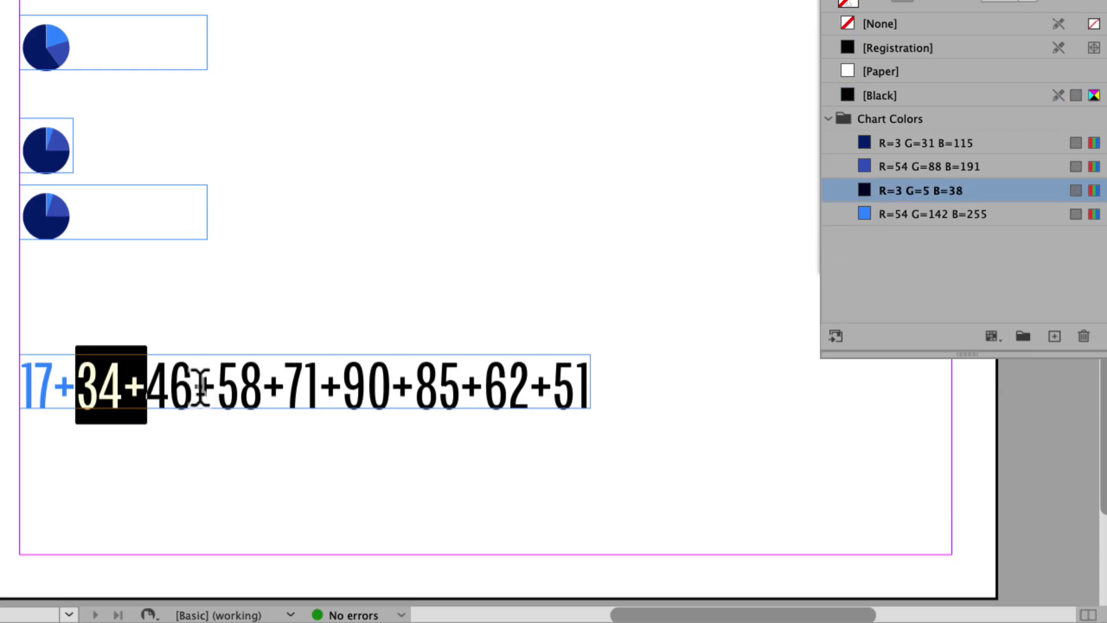
pyautogui.moveTo(217, 383); pyautogui.dragTo(147, 383)
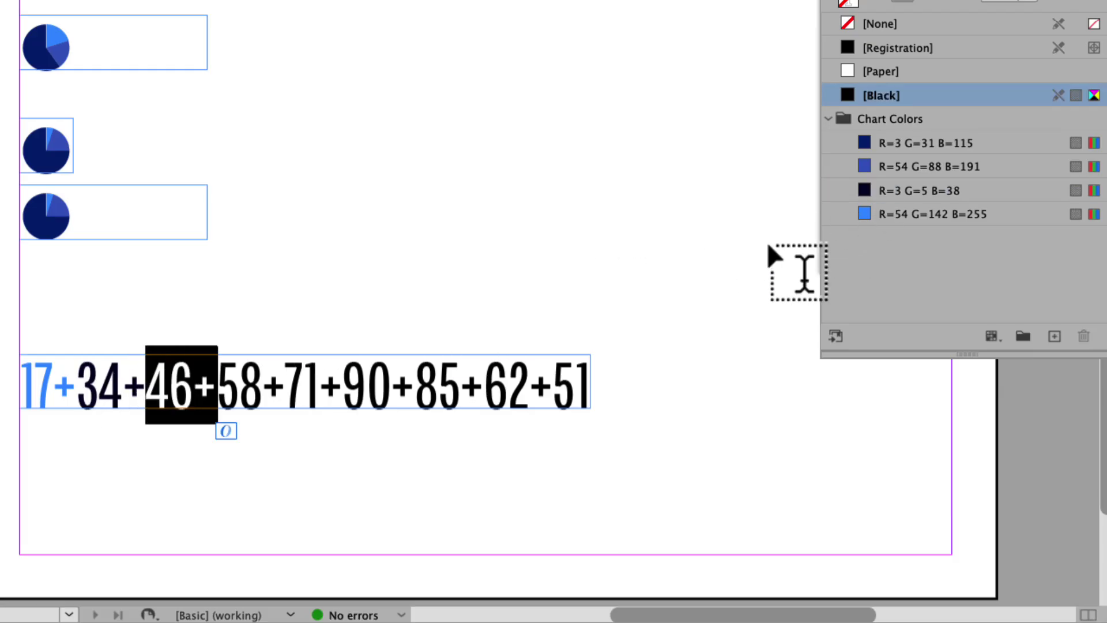
pyautogui.click(874, 215)
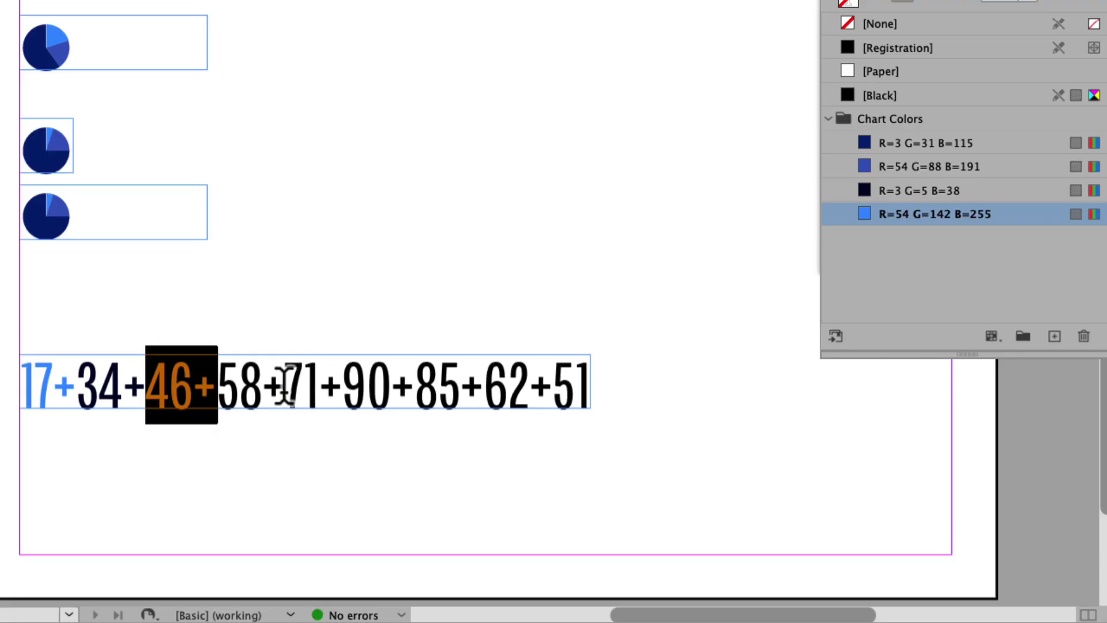
# Step: Color "58+" and "90+" with the R=3 G=5 B=38 swatch and "71+" with R=54 G=142 B=255
pyautogui.moveTo(286, 385); pyautogui.dragTo(216, 383)
pyautogui.click(875, 194)
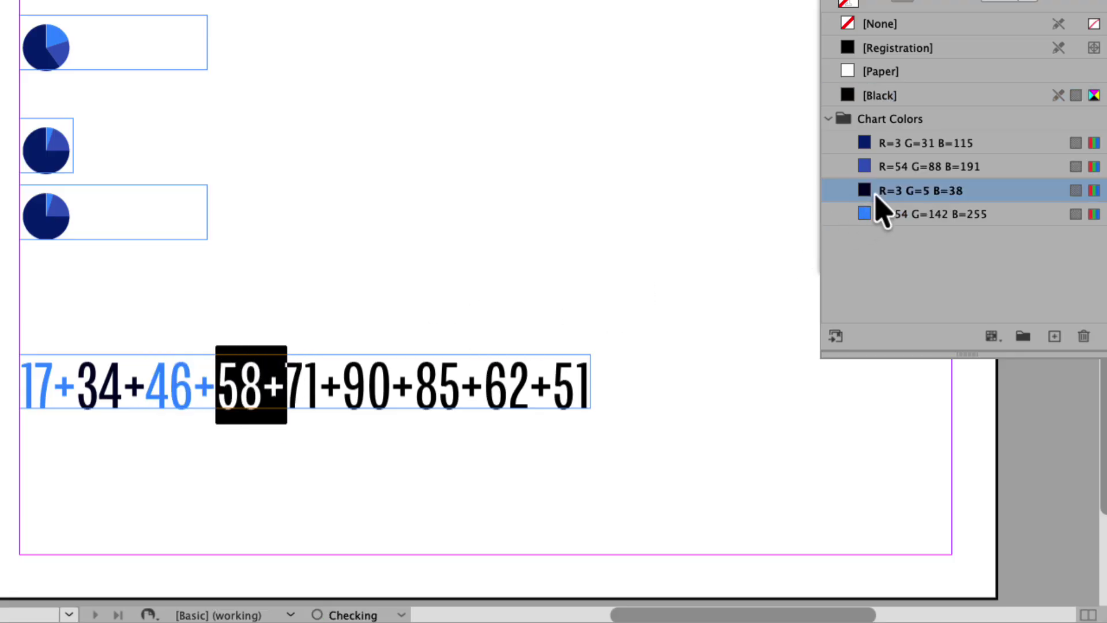
pyautogui.moveTo(344, 385); pyautogui.dragTo(287, 385)
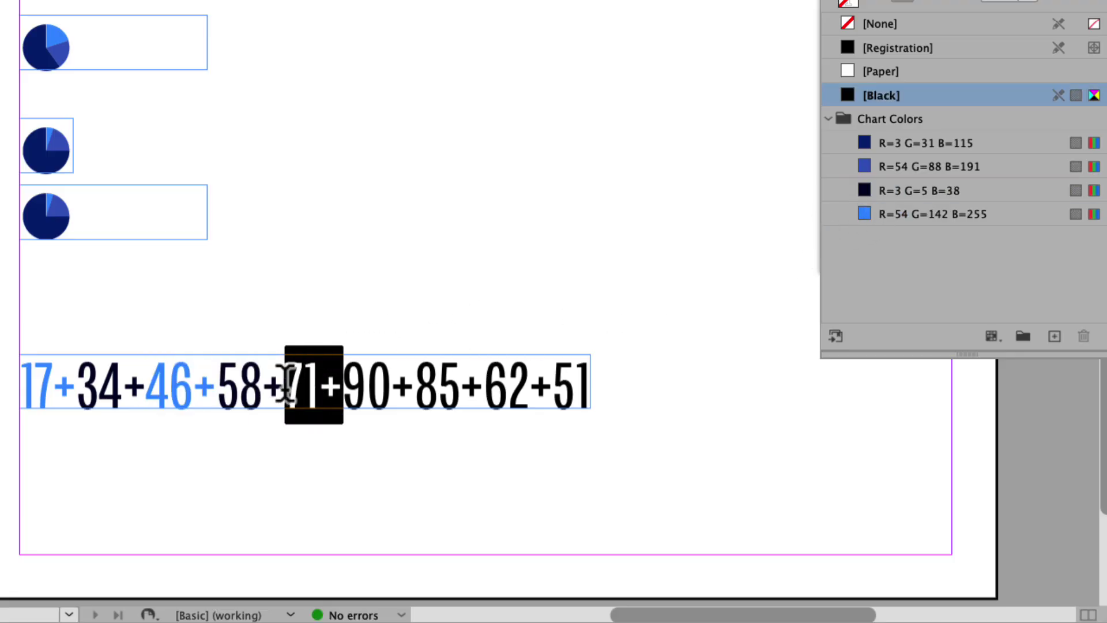
pyautogui.click(866, 215)
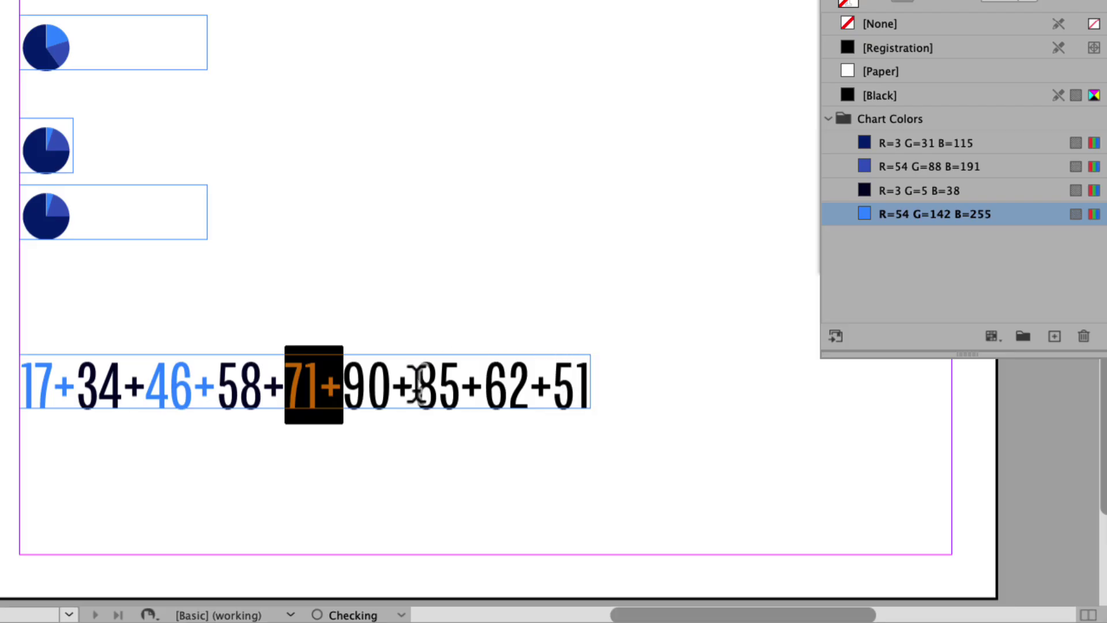
pyautogui.moveTo(418, 385); pyautogui.dragTo(343, 385)
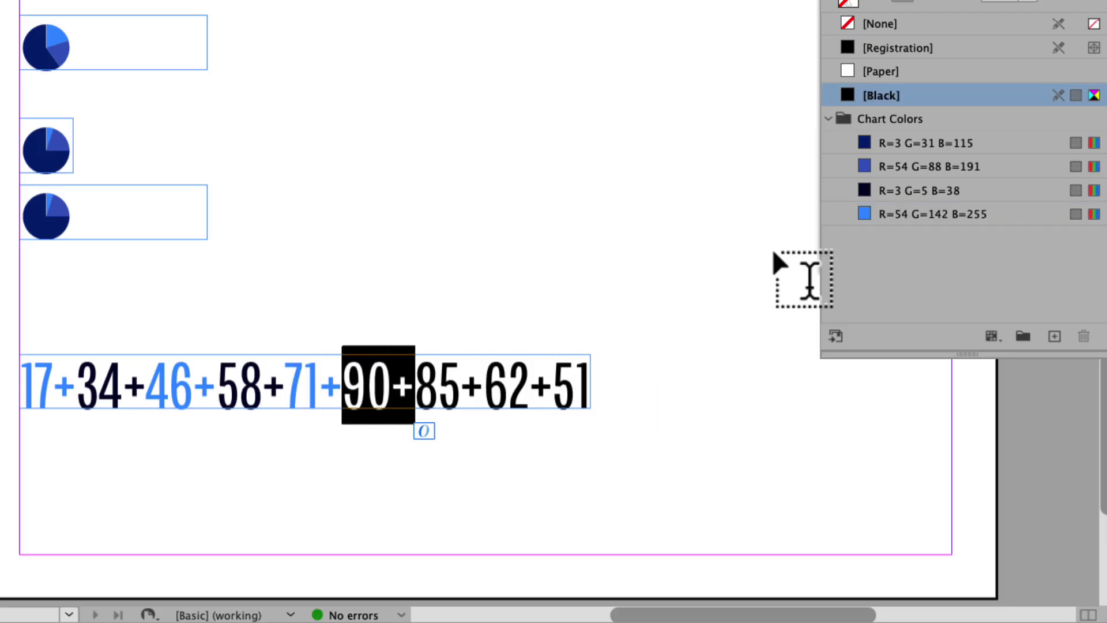
pyautogui.click(877, 193)
# Step: Color "85+" and "62+" with the R=54 G=142 B=255 swatch and the final "51" with R=3 G=5 B=38
pyautogui.moveTo(485, 385); pyautogui.dragTo(418, 385)
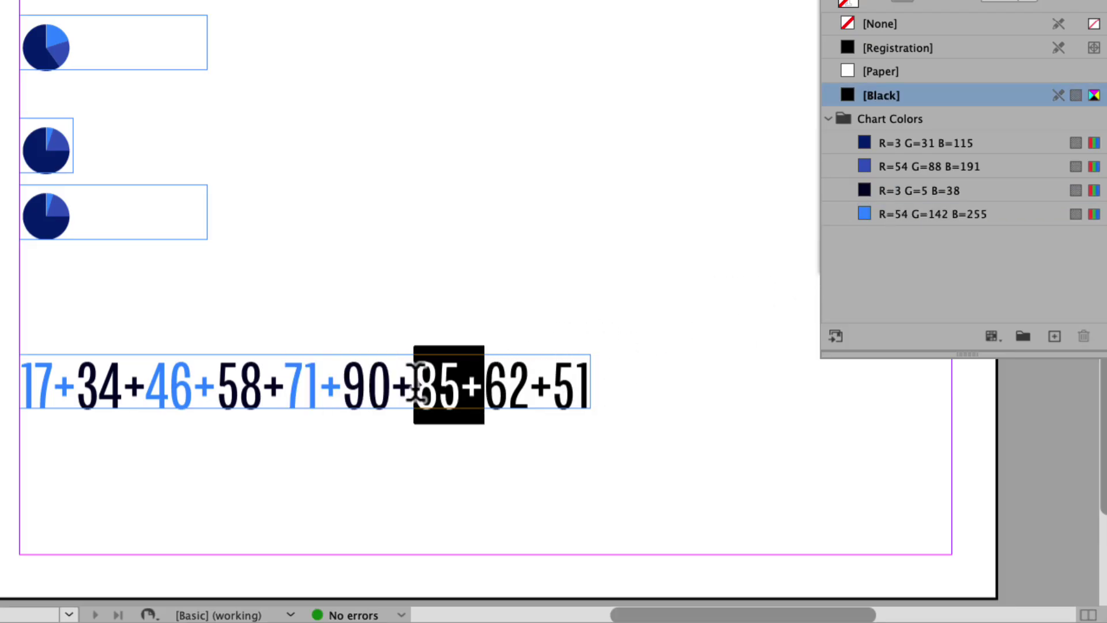
pyautogui.click(867, 215)
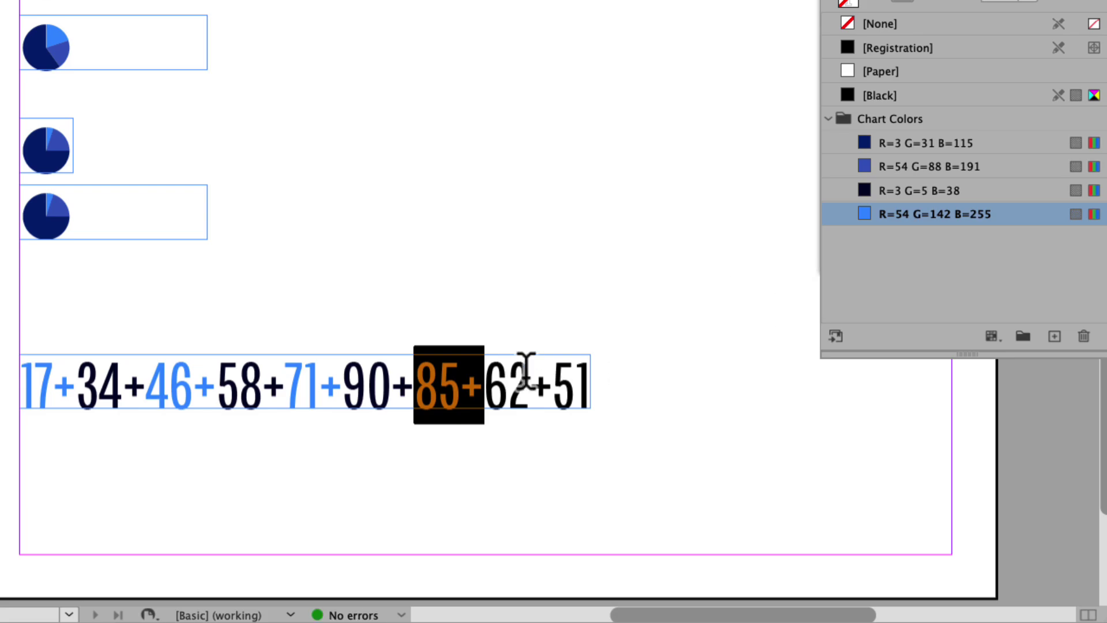
pyautogui.moveTo(552, 385); pyautogui.dragTo(484, 385)
pyautogui.click(890, 213)
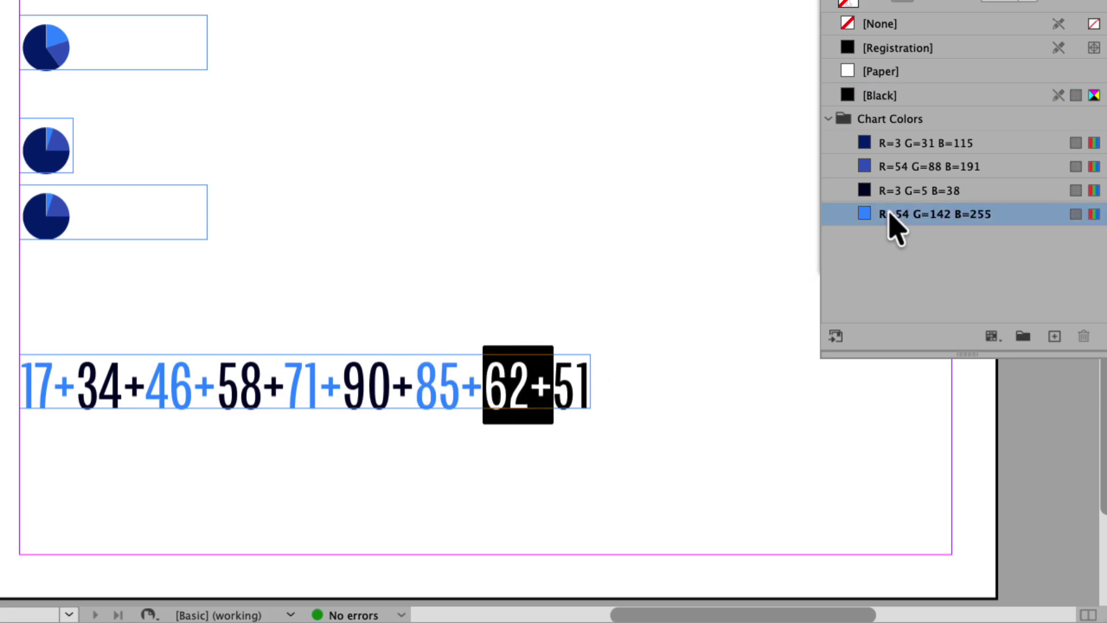
pyautogui.moveTo(553, 384); pyautogui.dragTo(590, 382)
pyautogui.click(864, 192)
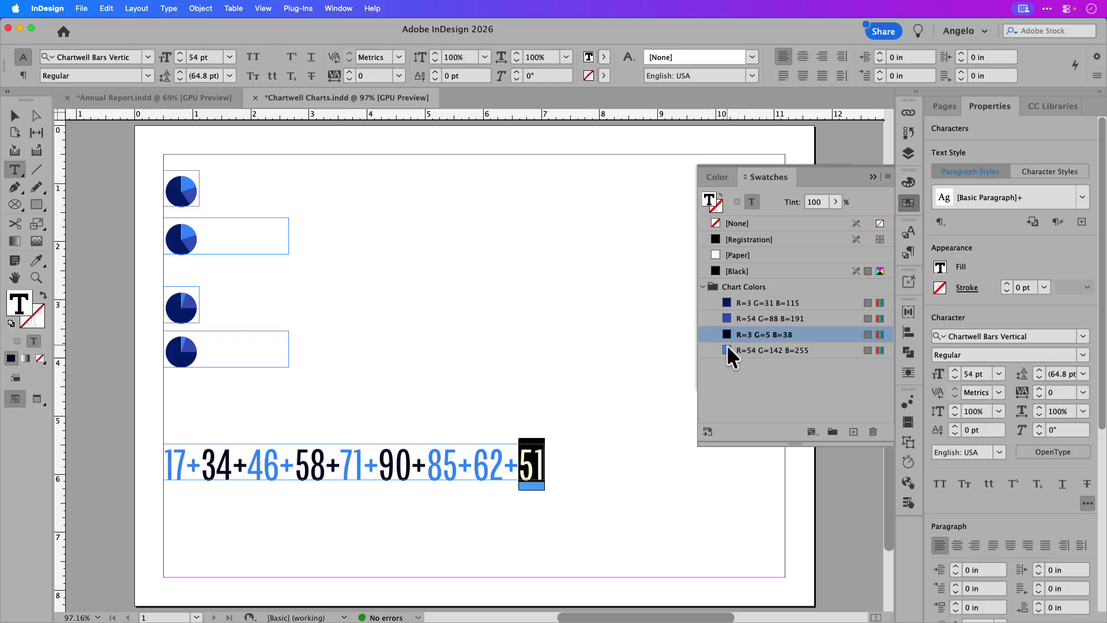
# Step: Turn on Discretionary Ligatures for the colored 17+34+46+58+71+90+85+62+51 text frame and deselect it
pyautogui.click(15, 117)
pyautogui.click(465, 481)
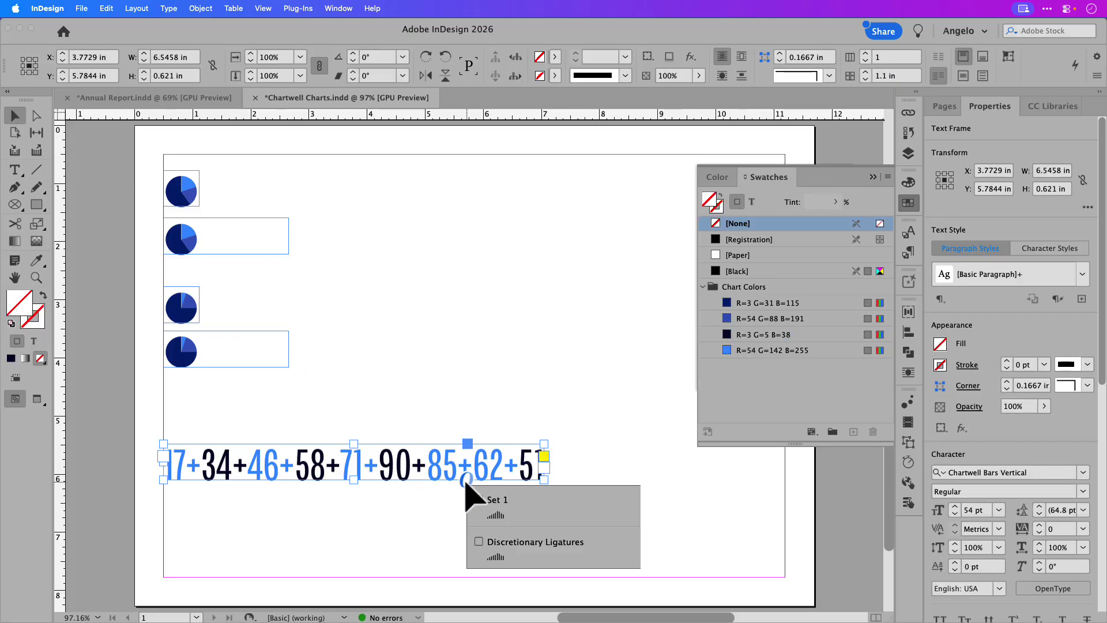
pyautogui.click(524, 548)
pyautogui.click(599, 465)
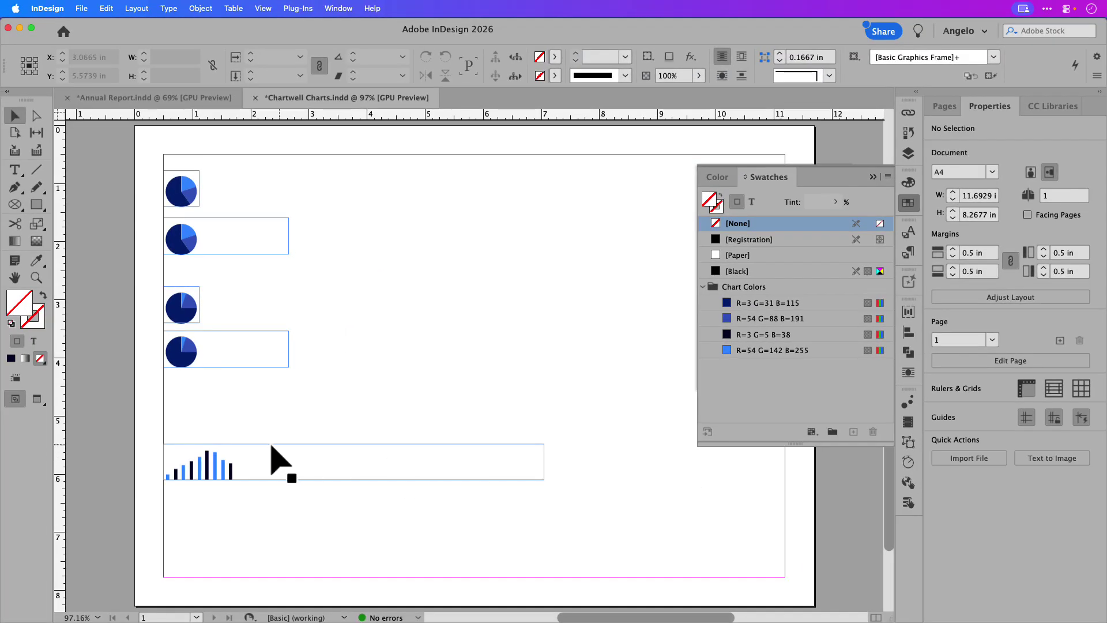
# Step: Duplicate the bar chart frame directly above the original, fit the copy's frame to its chart and deselect it
pyautogui.click(336, 412)
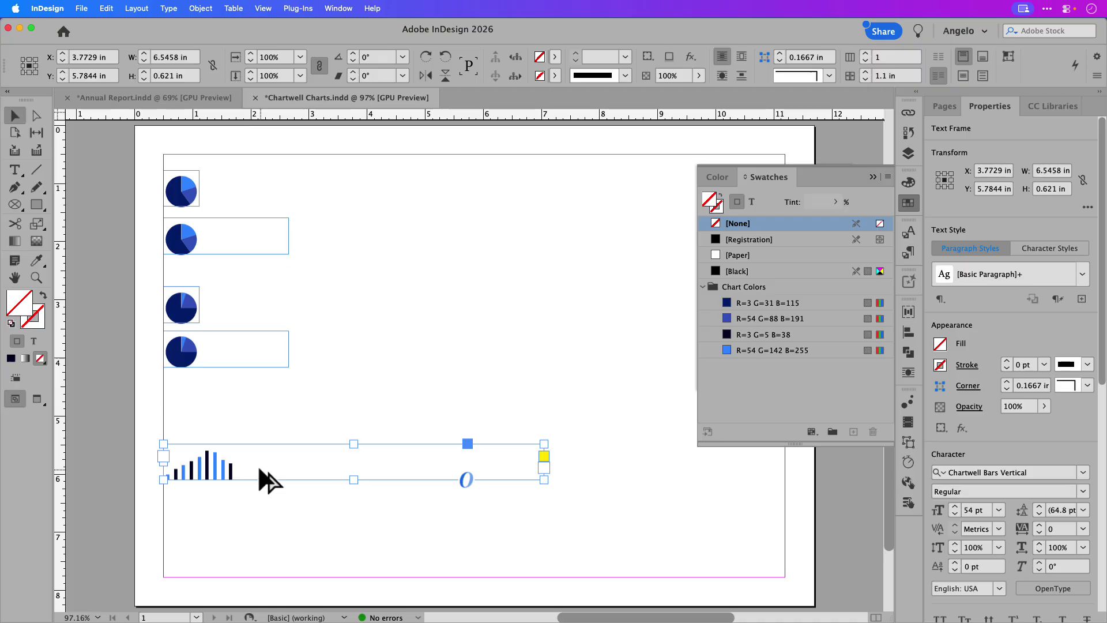
pyautogui.moveTo(258, 466); pyautogui.dragTo(256, 423)
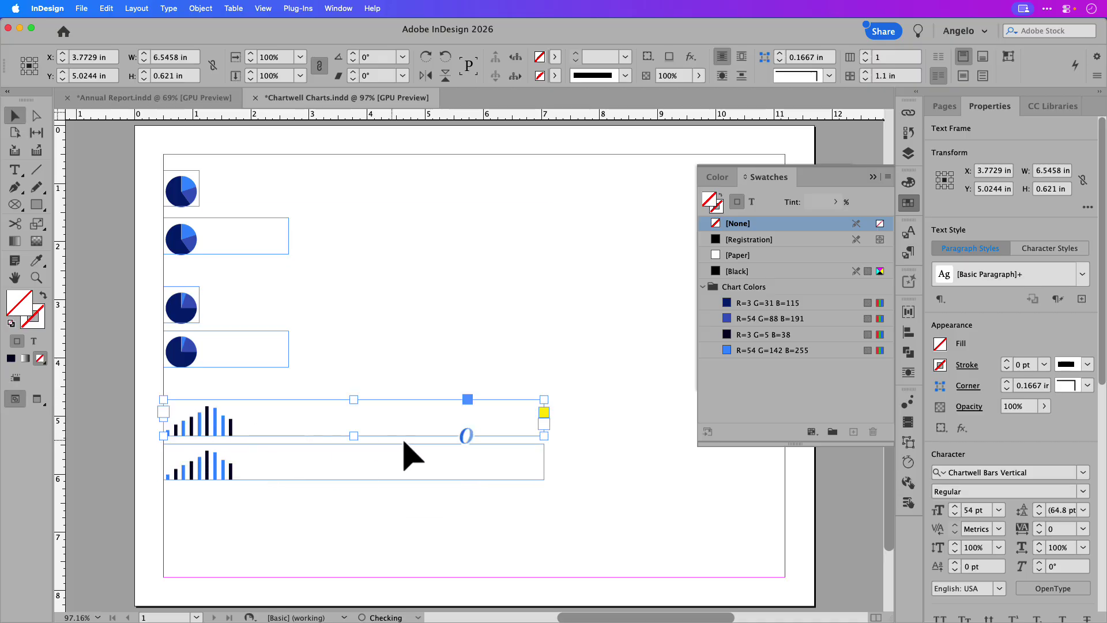
pyautogui.doubleClick(541, 436)
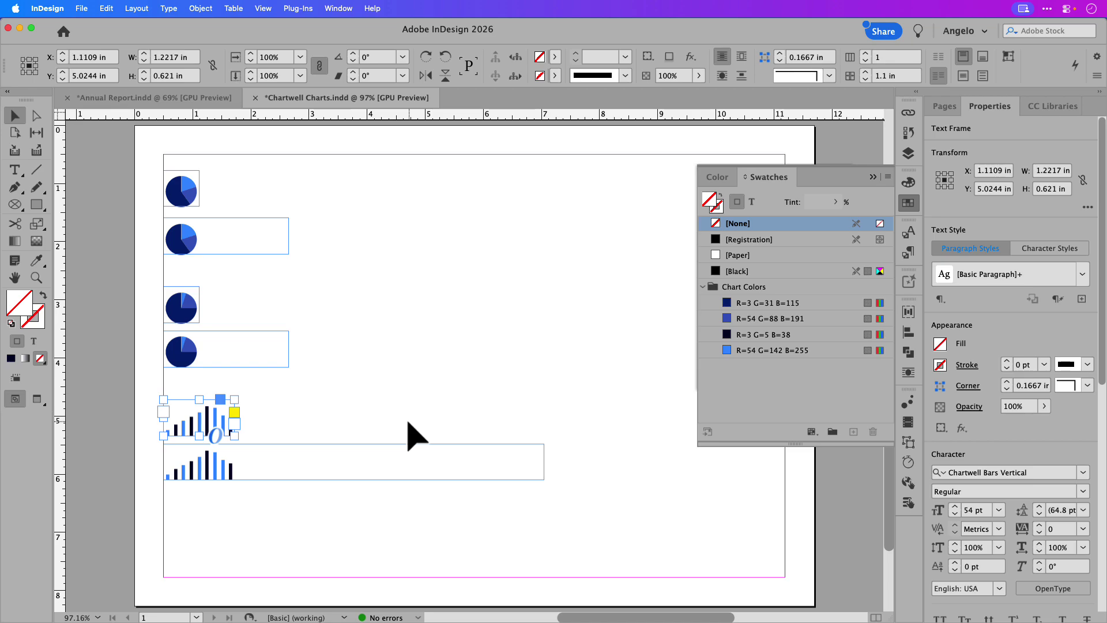
pyautogui.click(408, 422)
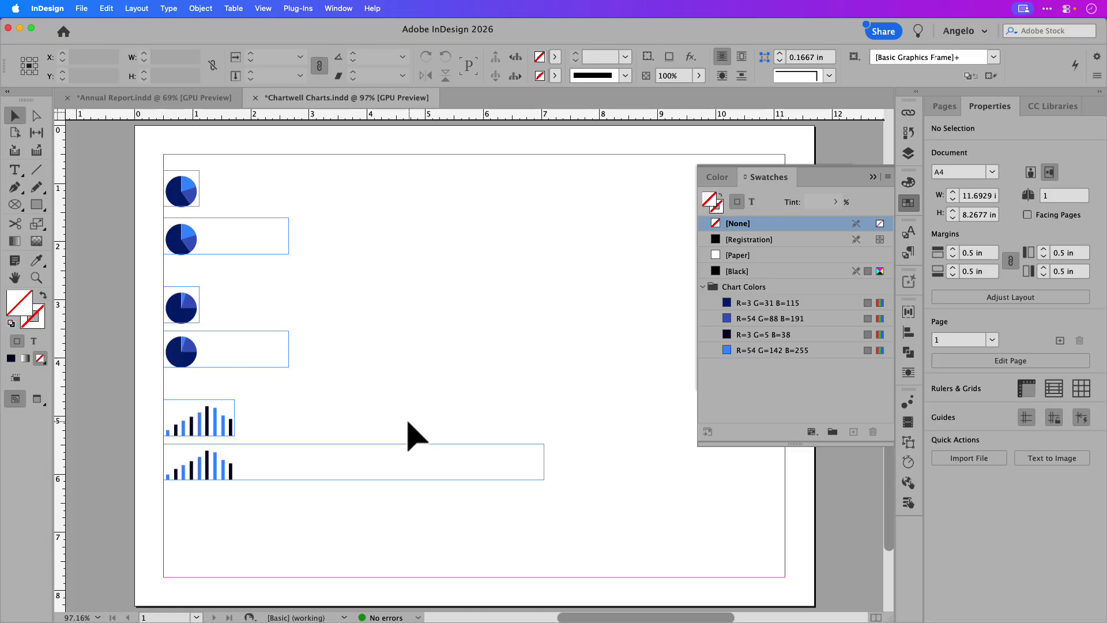
# Step: Convert the fitted copy of the first pie chart, at the top of the page, to outlines
pyautogui.scroll(1, 153, 190)
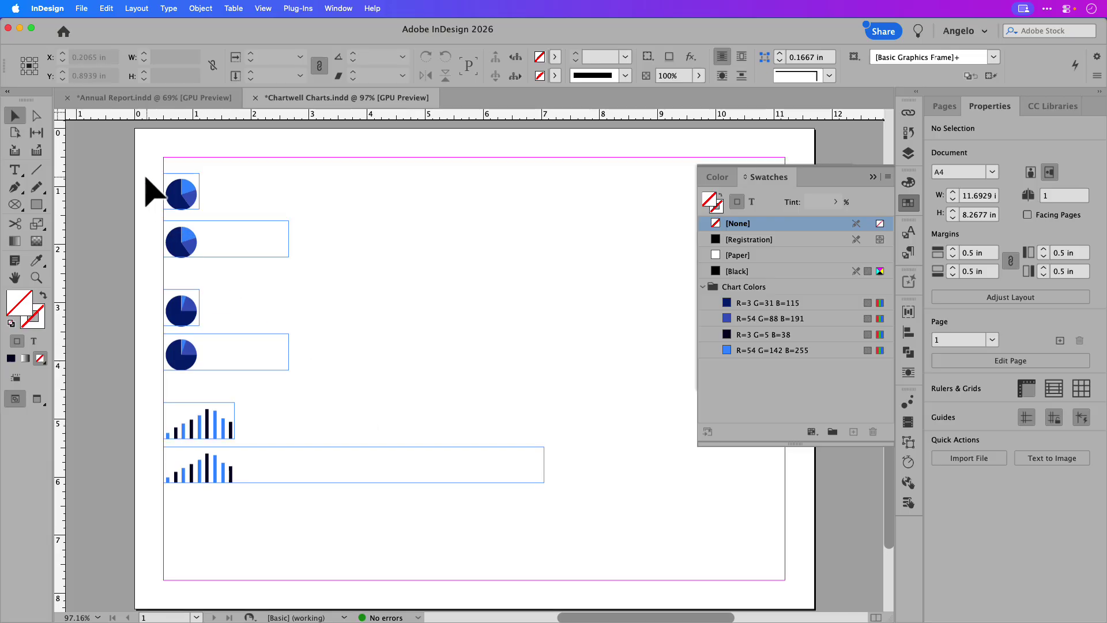
pyautogui.scroll(5, 146, 178)
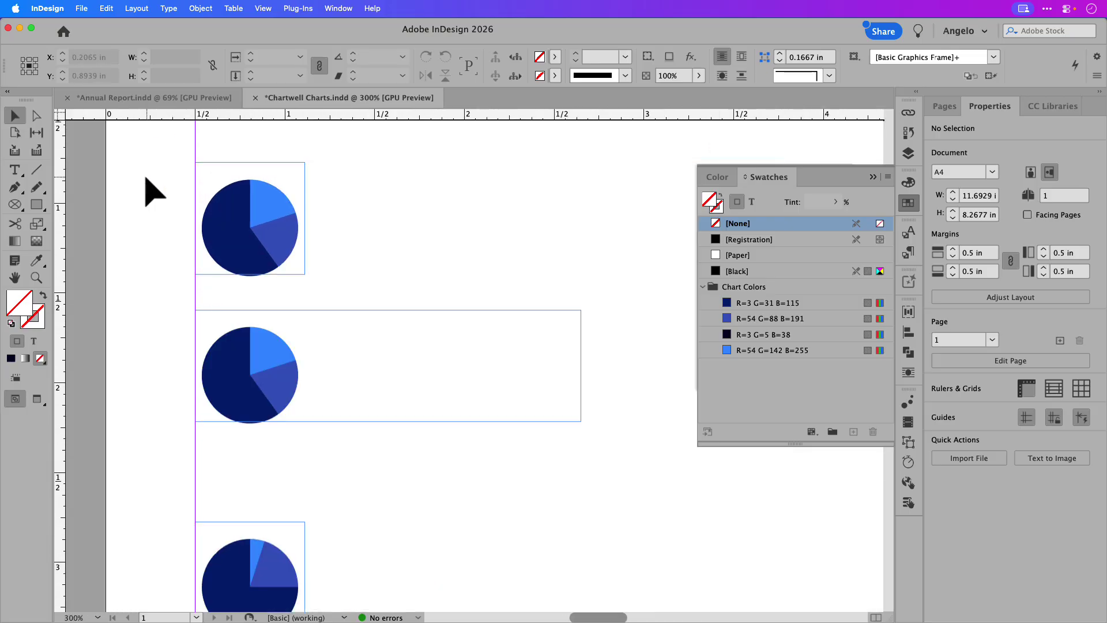
pyautogui.click(255, 241)
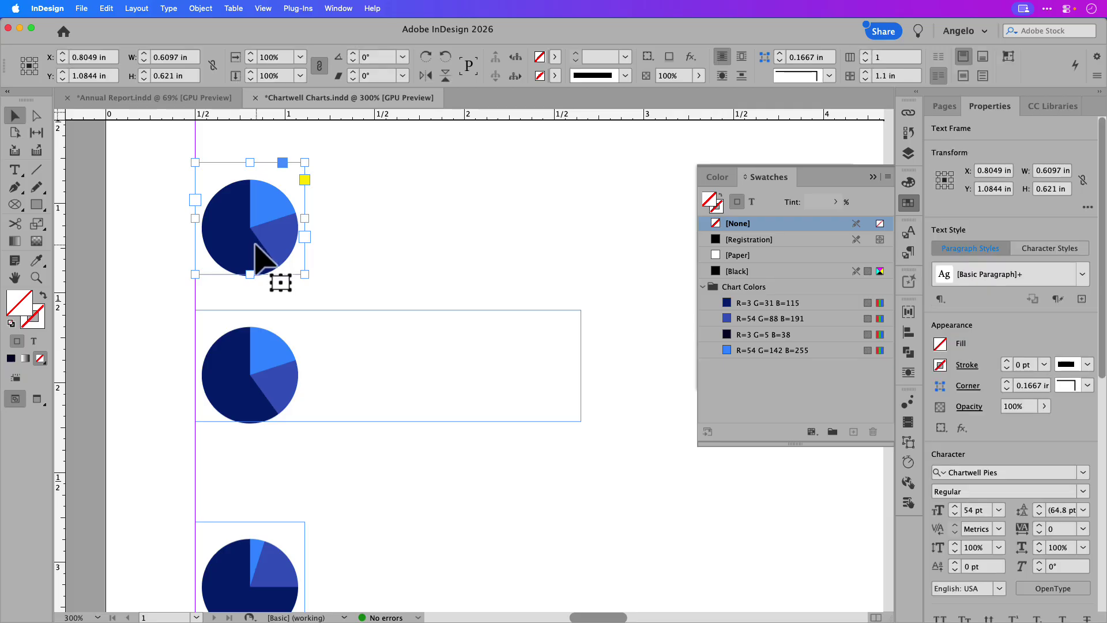
pyautogui.click(206, 10)
pyautogui.moveTo(173, 13)
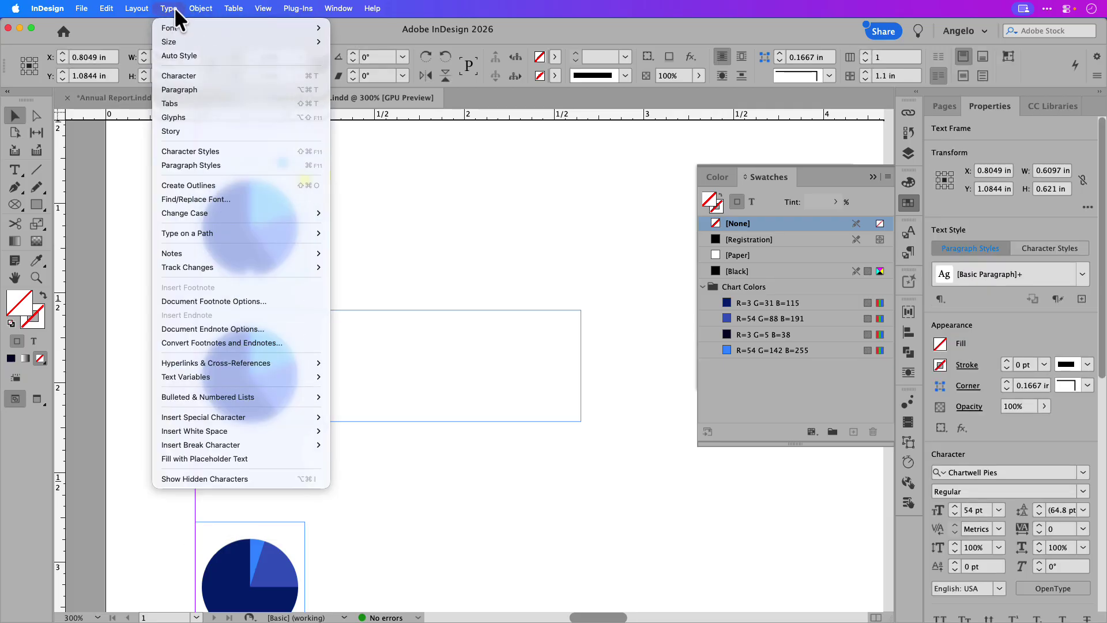
pyautogui.click(217, 186)
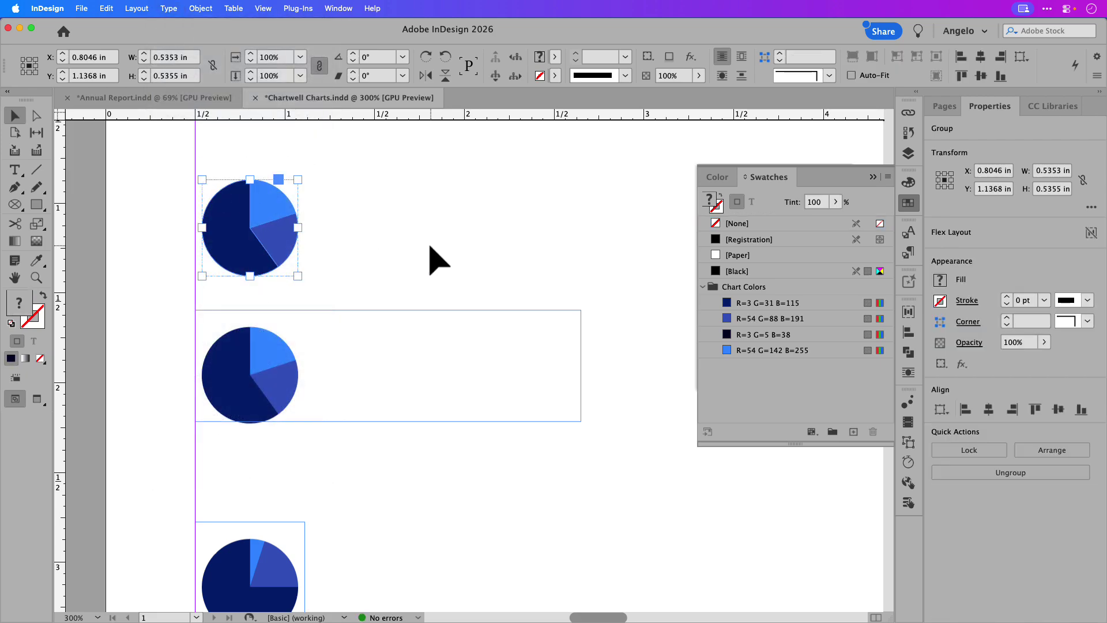
# Step: Convert the fitted copy of the 5+20+75 pie chart to outlines
pyautogui.hotkey('shift', 'c')
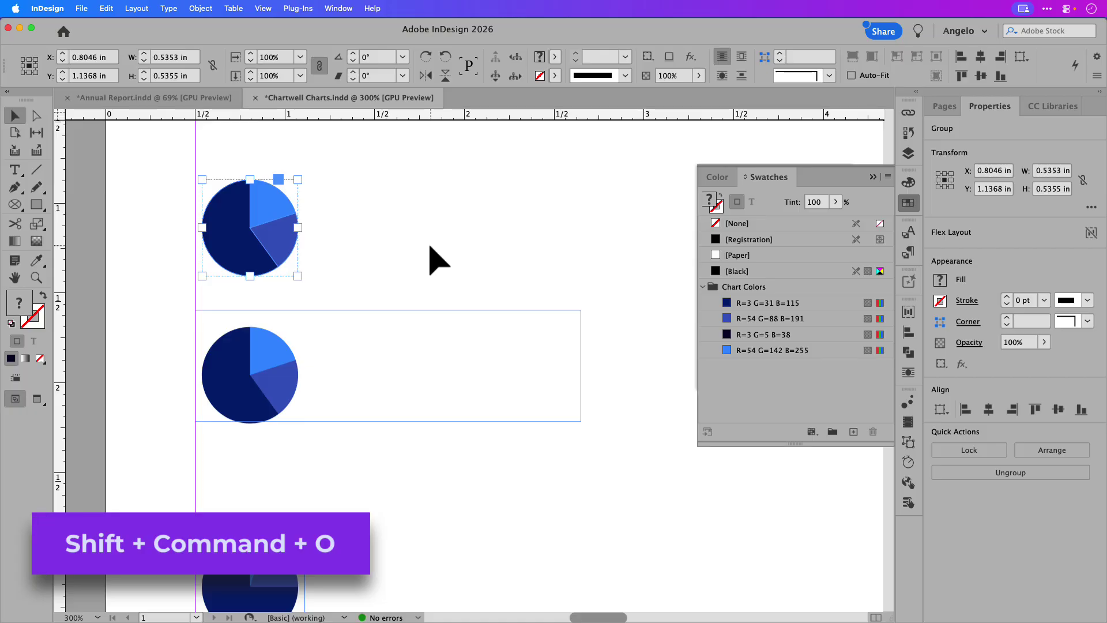
pyautogui.scroll(-10, 437, 261)
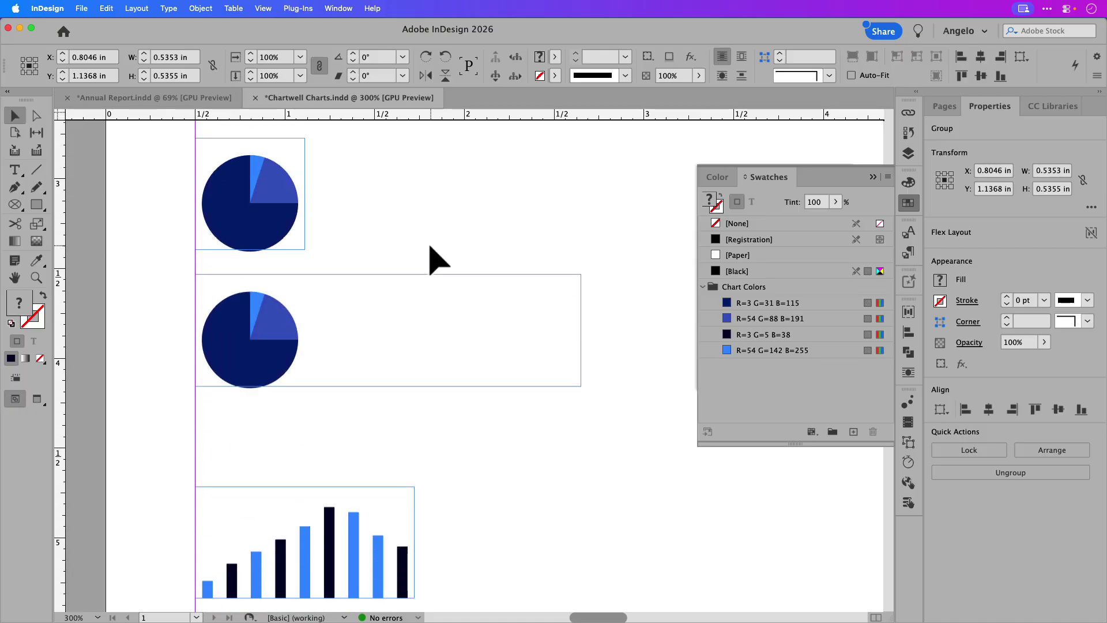
pyautogui.click(274, 224)
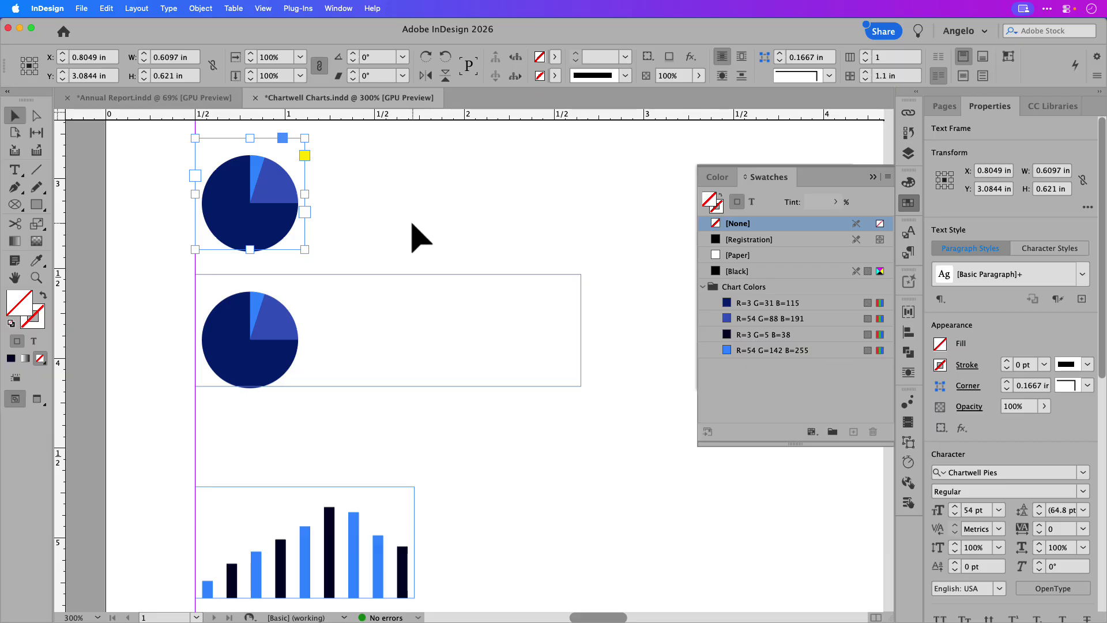
pyautogui.press('Escape')
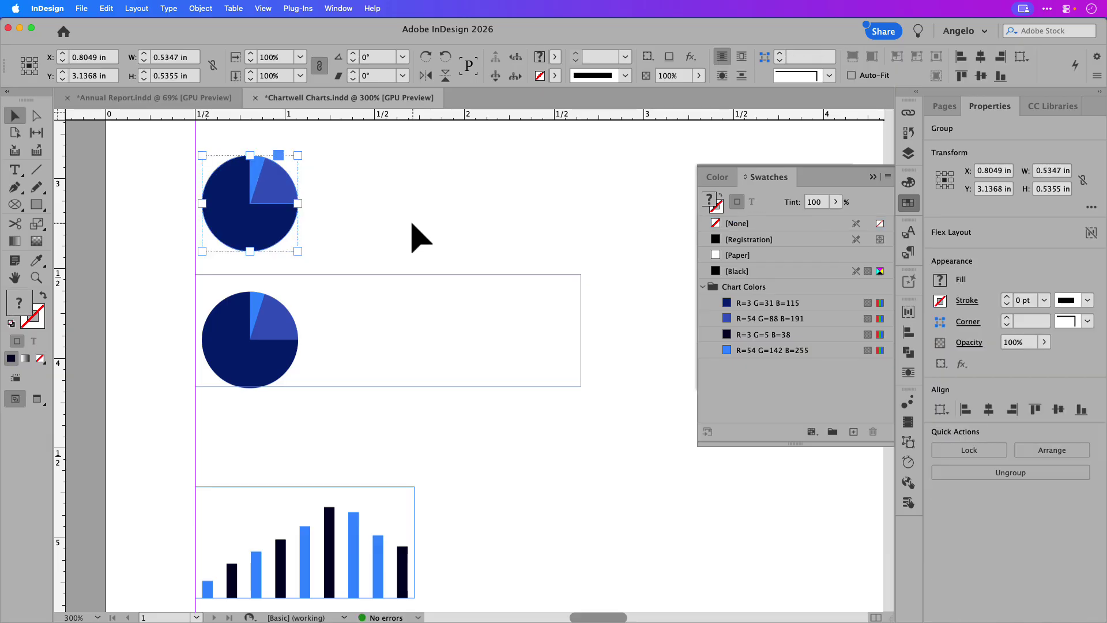
pyautogui.scroll(-5, 420, 237)
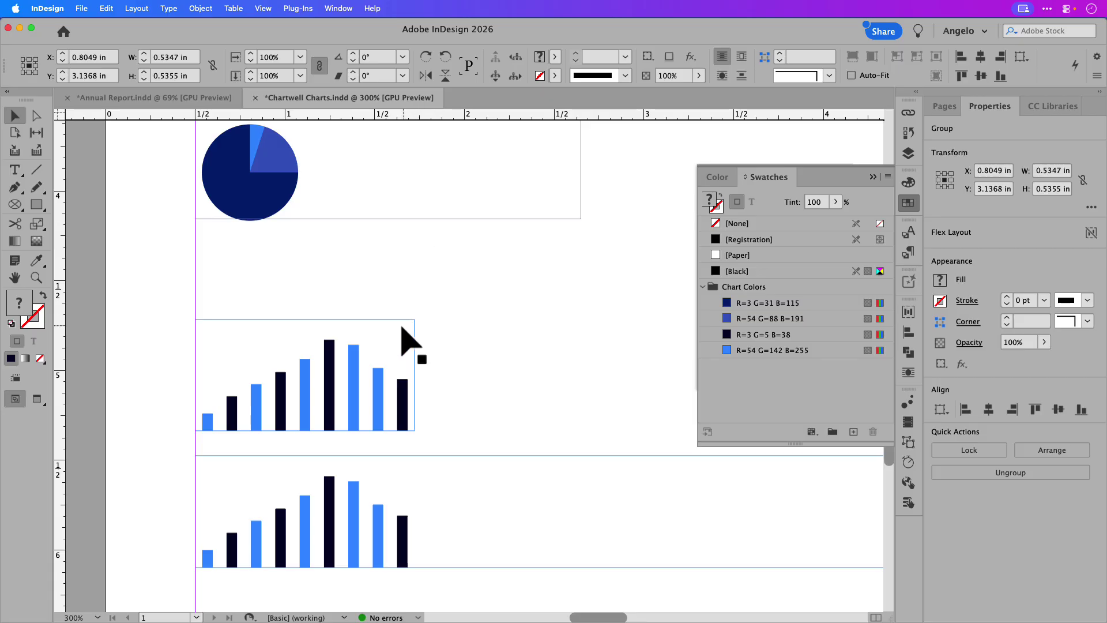
# Step: Convert the fitted copy of the vertical bar chart, above the original bar chart frame, to outlines
pyautogui.scroll(-2, 406, 340)
pyautogui.click(378, 339)
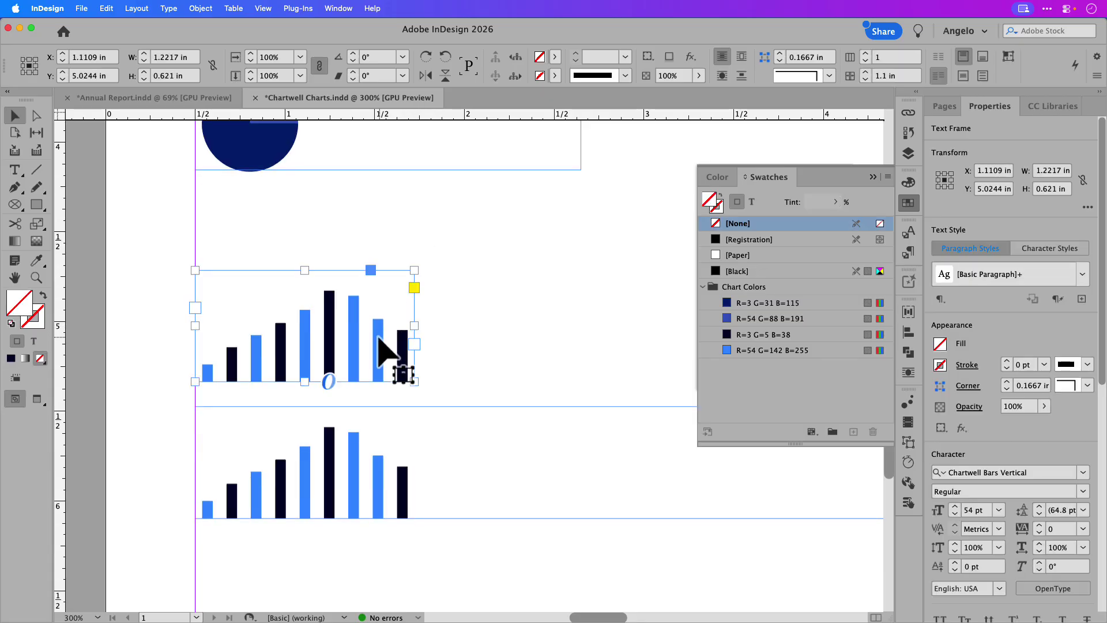
pyautogui.press('Escape')
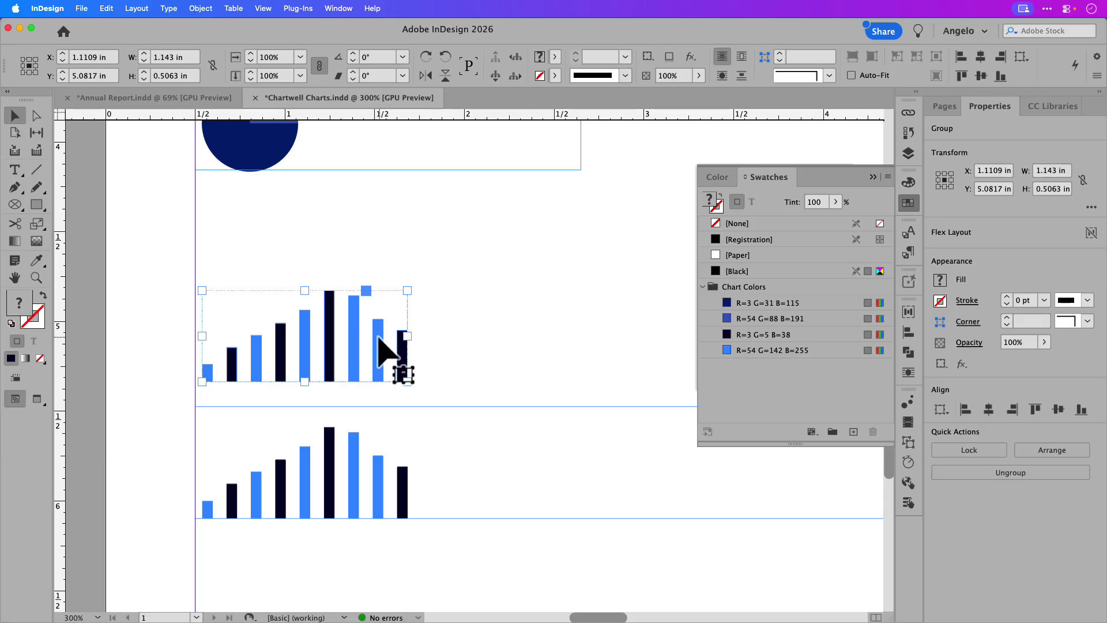
# Step: Try pulling the light blue and medium blue slices out of the outlined top pie with Direct Selection, and undo both moves
pyautogui.scroll(15, 378, 343)
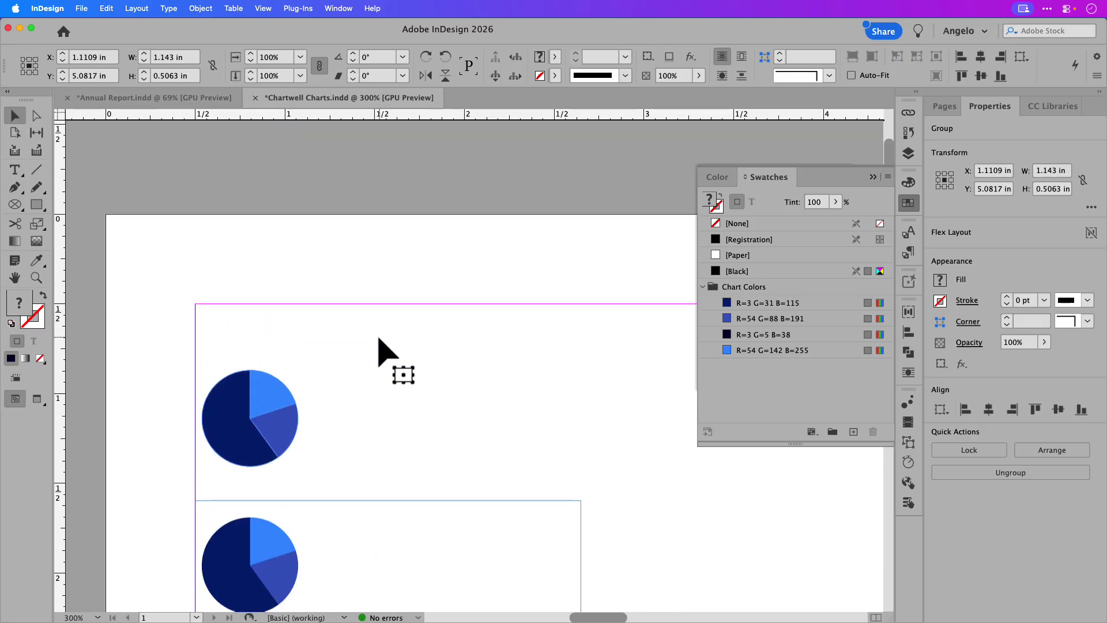
pyautogui.click(36, 116)
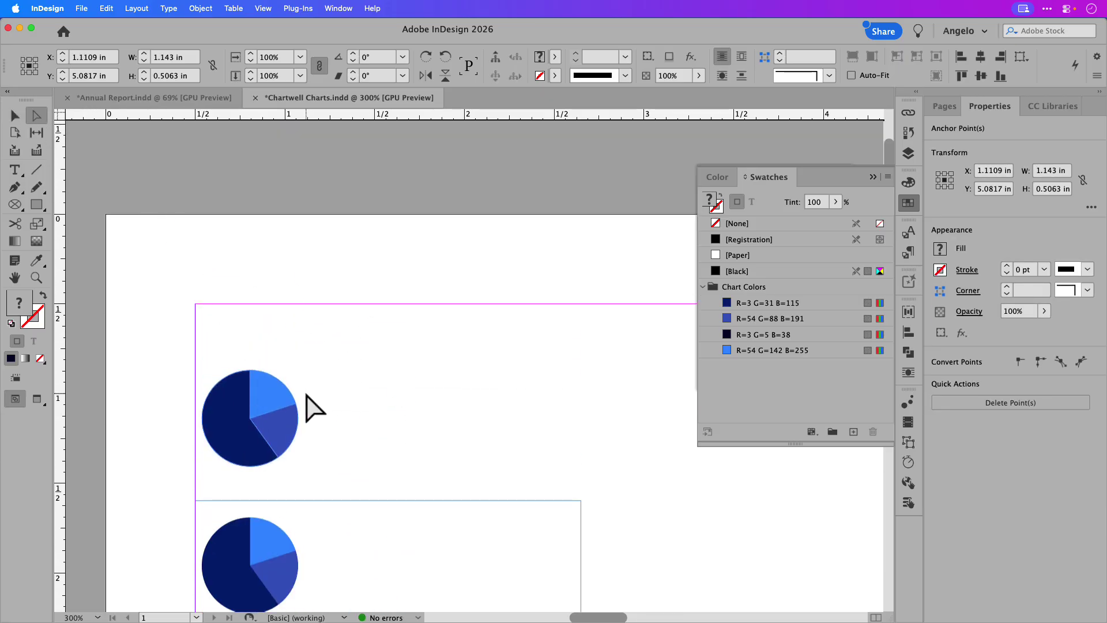
pyautogui.click(276, 427)
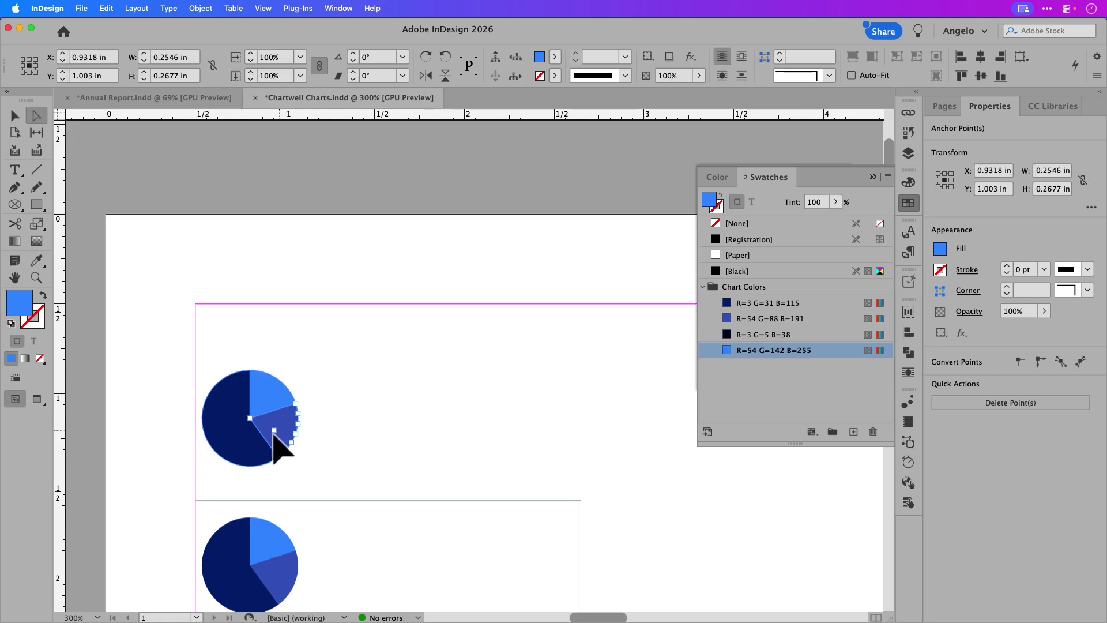
pyautogui.click(242, 439)
pyautogui.click(275, 405)
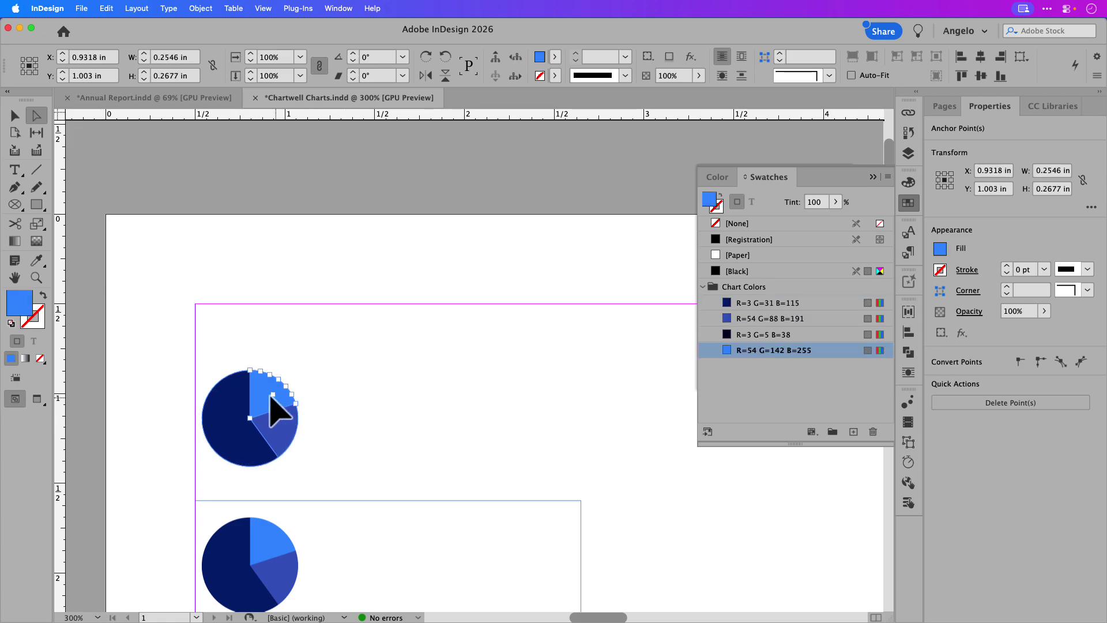
pyautogui.moveTo(257, 400); pyautogui.dragTo(289, 369)
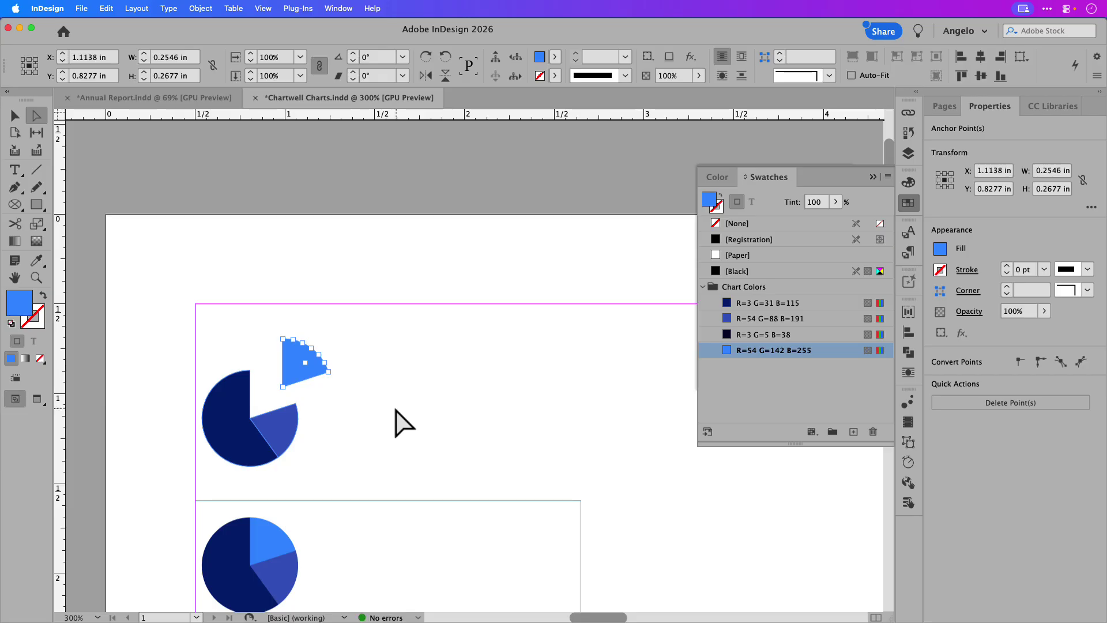
pyautogui.moveTo(284, 439); pyautogui.dragTo(312, 439)
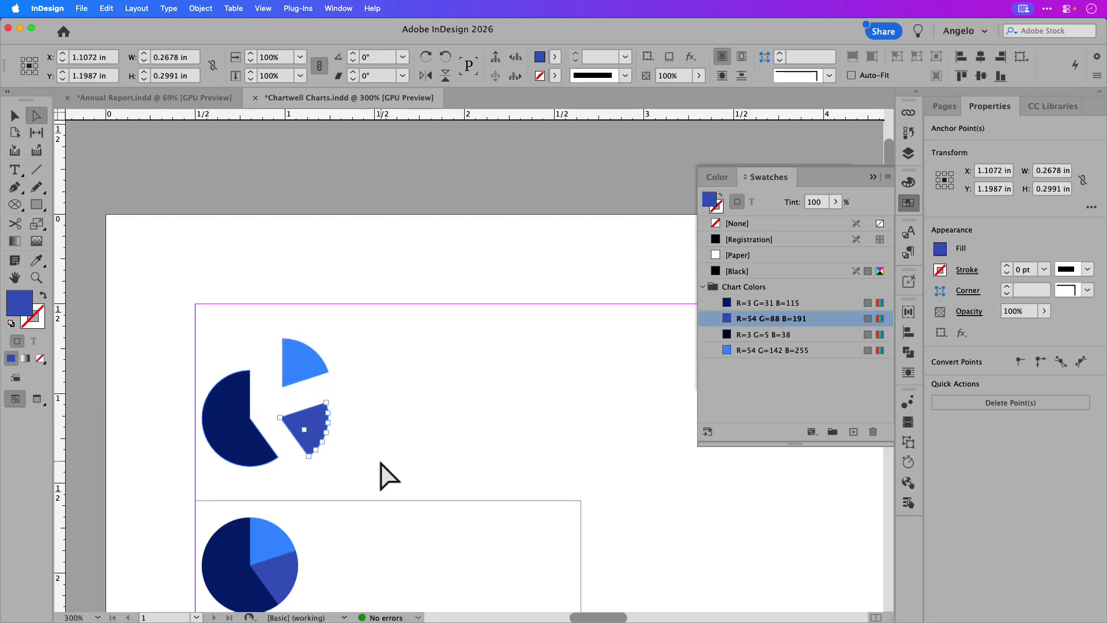
pyautogui.press('super+z')
pyautogui.press('super+z')
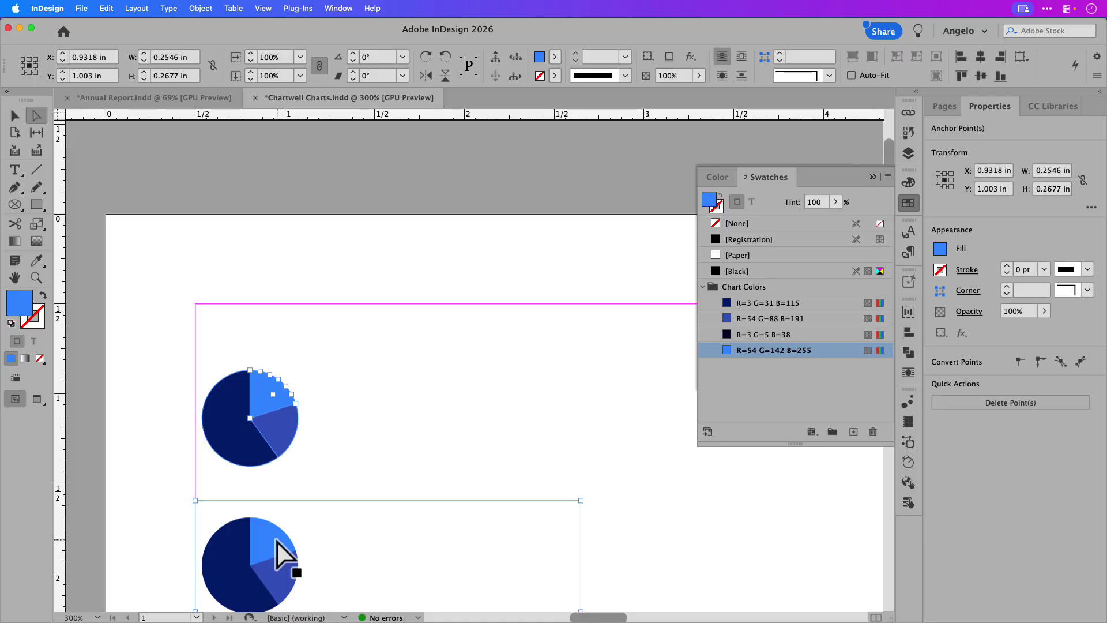
# Step: Examine the live text pie frame beneath the outlined top pie for comparison and deselect everything
pyautogui.scroll(-3, 324, 474)
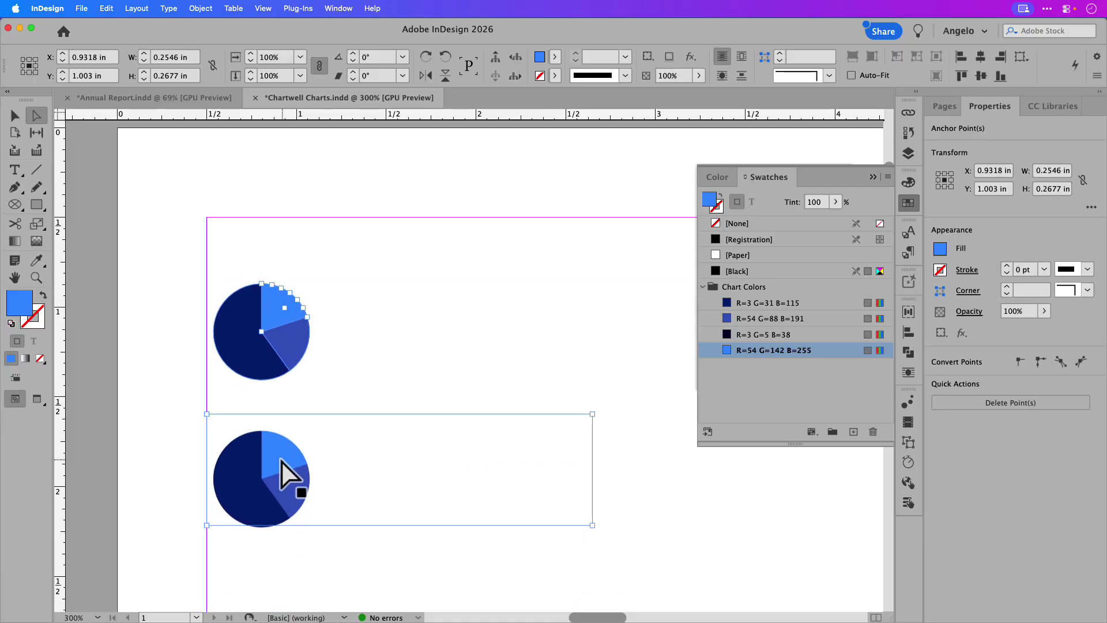
pyautogui.click(286, 477)
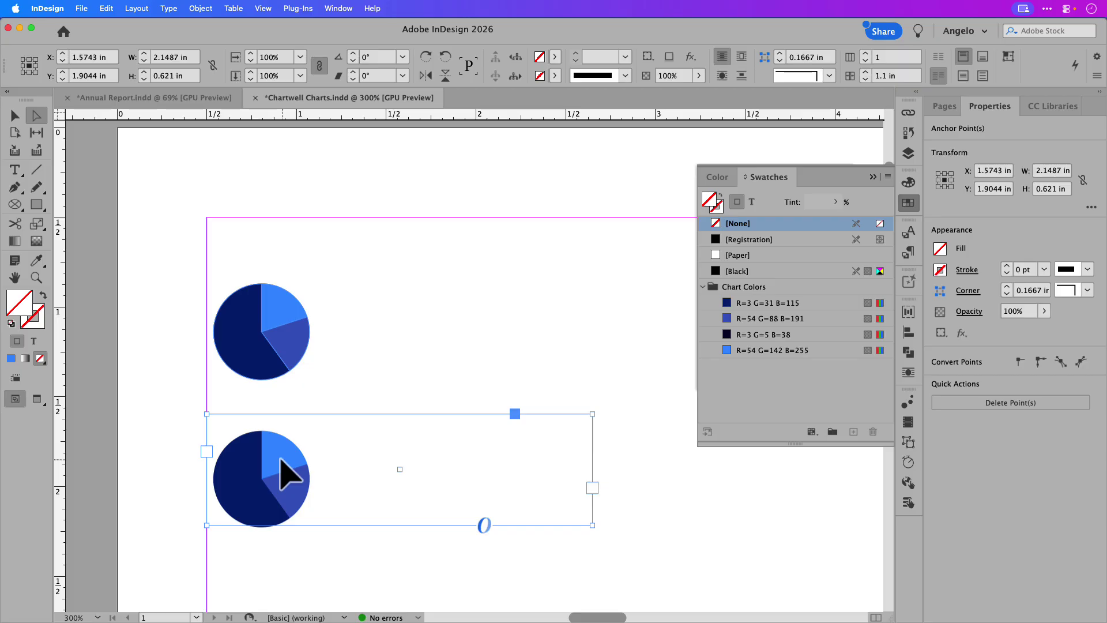
pyautogui.hscroll(-1, 272, 378)
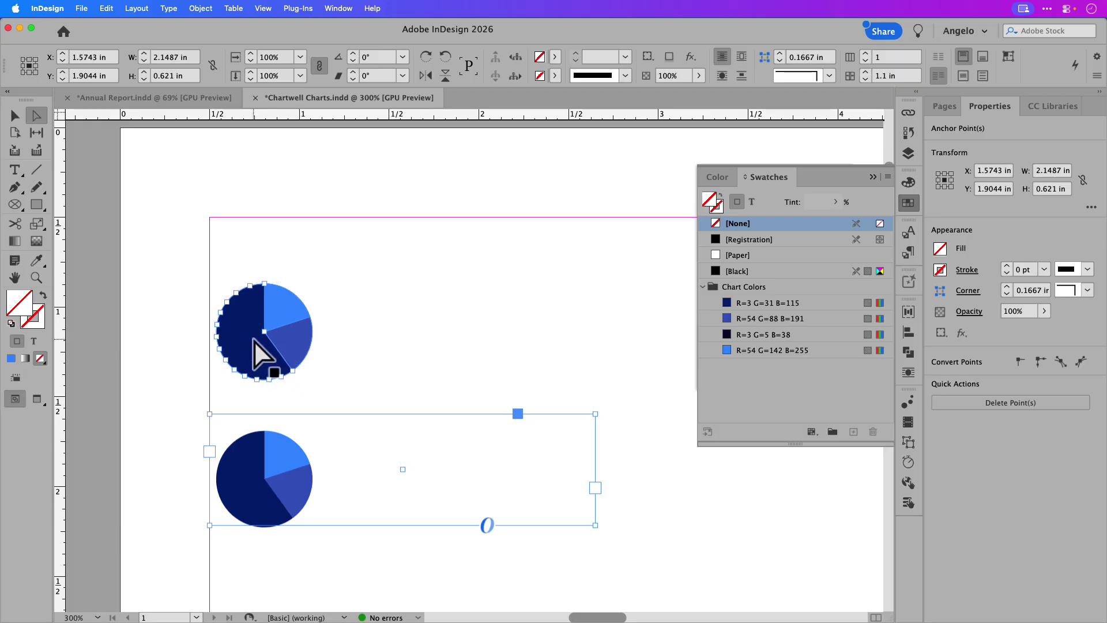
pyautogui.click(12, 118)
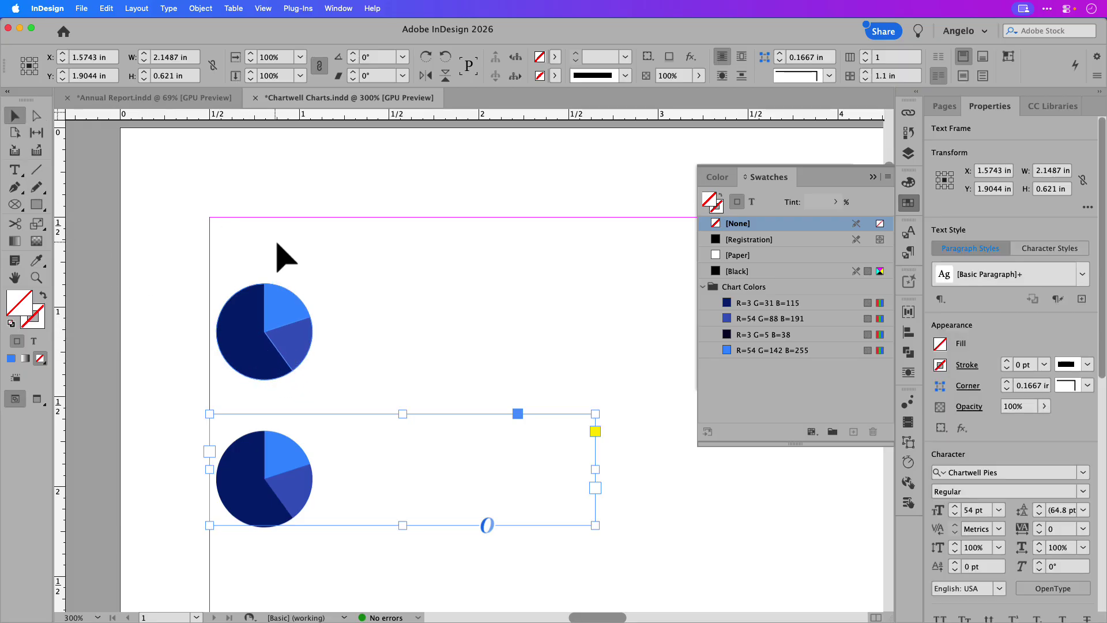
pyautogui.click(339, 286)
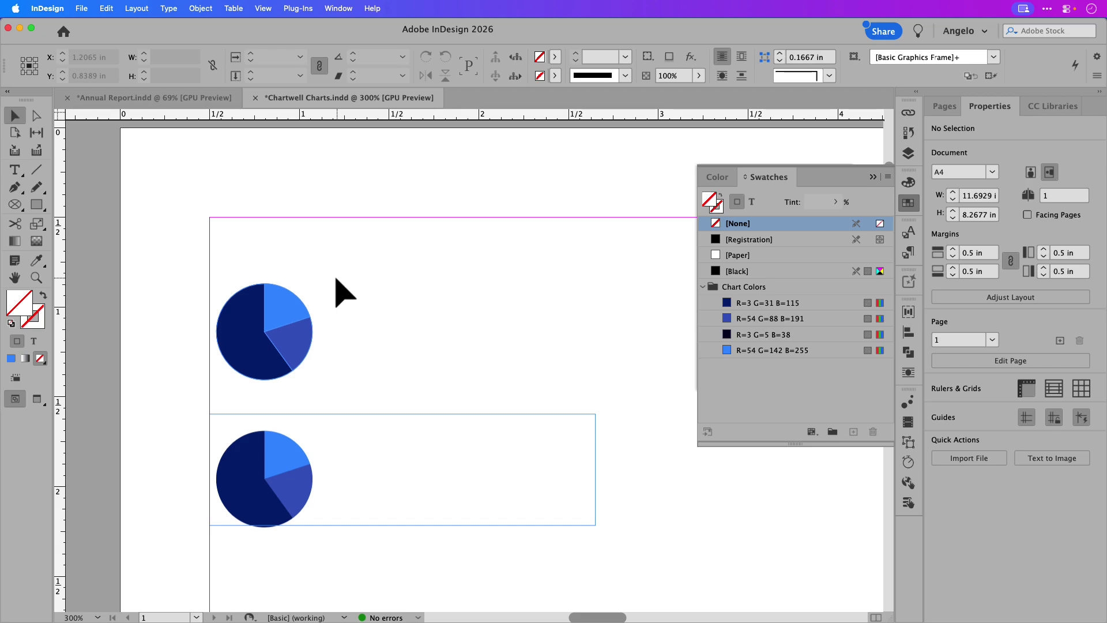
# Step: Move both outlined pie charts together into the empty area in the middle of the page
pyautogui.press('super+0')
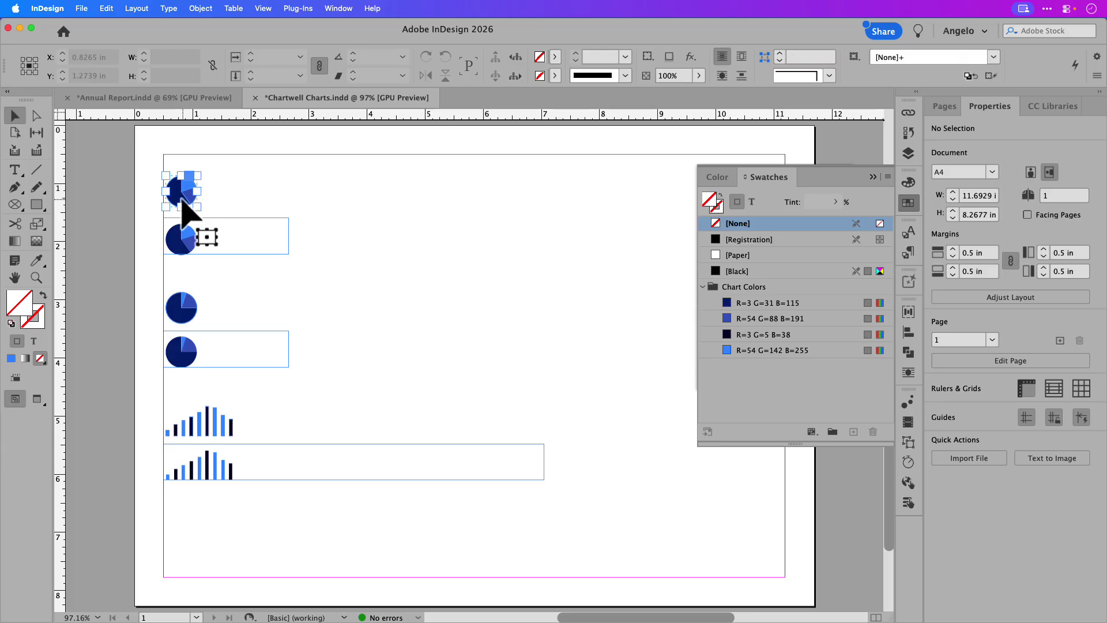
pyautogui.click(182, 199)
pyautogui.keyDown('shift'); pyautogui.click(186, 314); pyautogui.keyUp('shift')
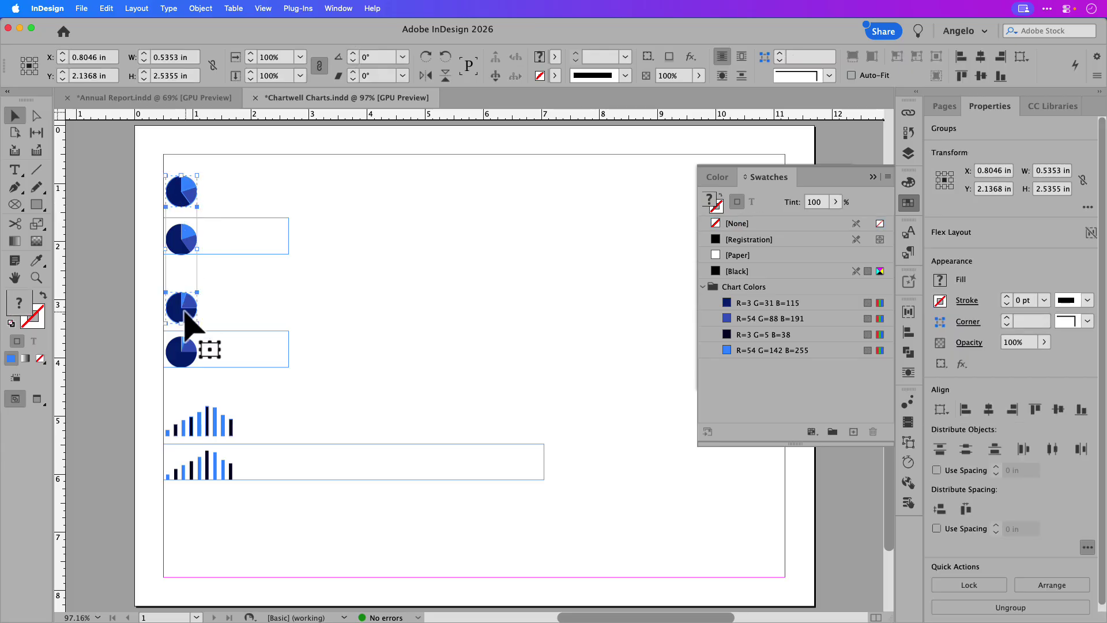
pyautogui.moveTo(186, 314); pyautogui.dragTo(460, 336)
pyautogui.click(513, 316)
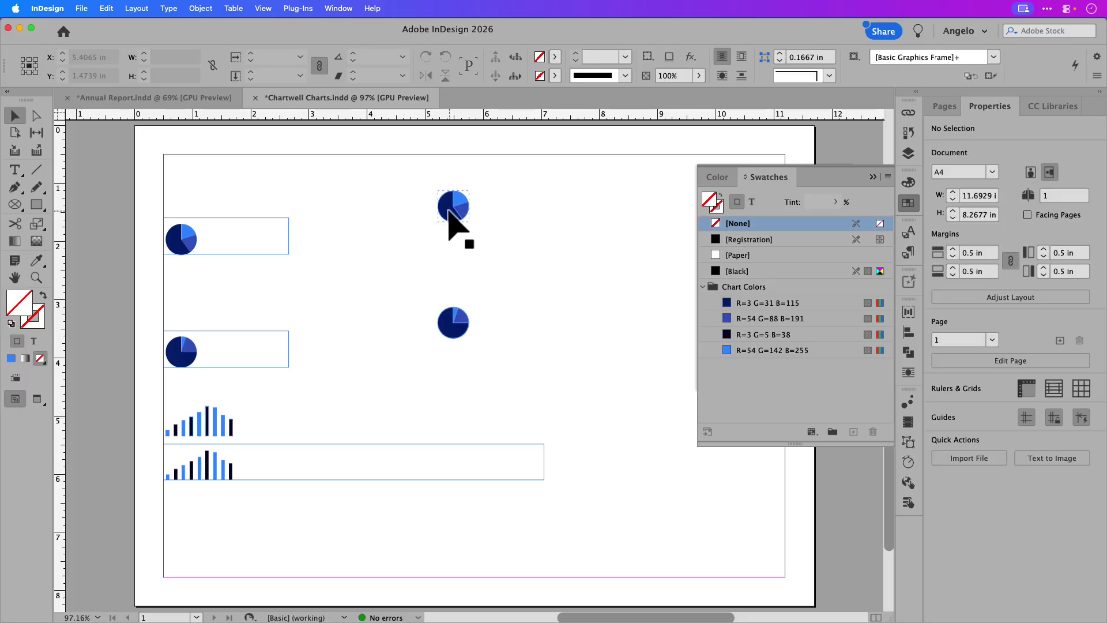
# Step: Arrange the two outlined pie charts side by side, scale them proportionally to about 0.91 in, and select both
pyautogui.moveTo(448, 211); pyautogui.dragTo(372, 307)
pyautogui.moveTo(450, 334); pyautogui.dragTo(483, 263)
pyautogui.keyDown('shift'); pyautogui.click(367, 315); pyautogui.keyUp('shift')
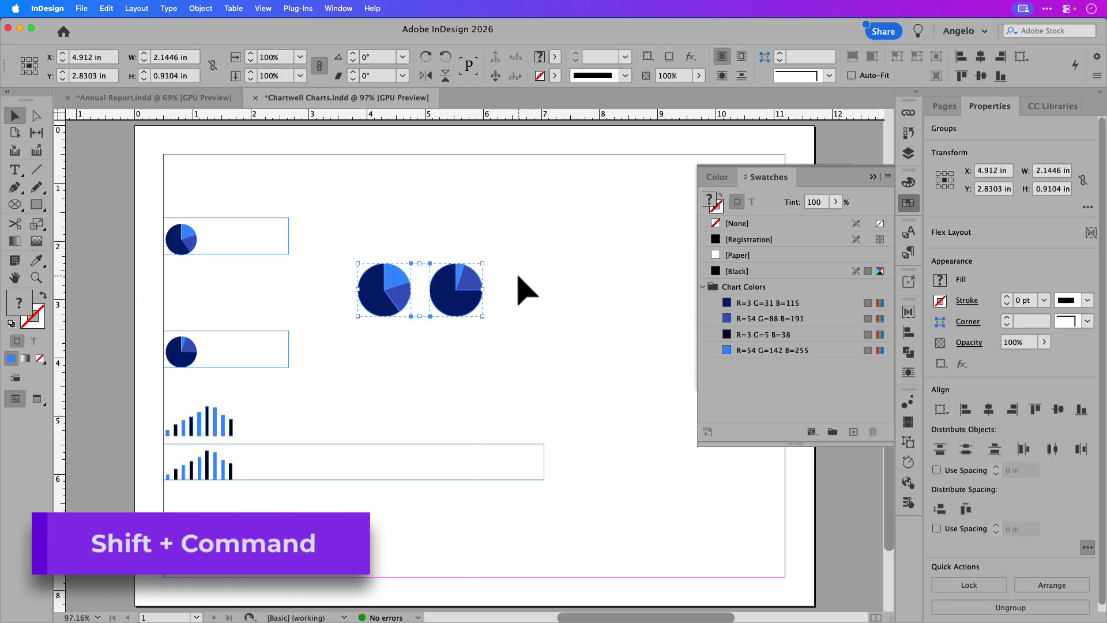
# Step: Copy both pie charts into the Annual Report document, show its frame edges, and place them below the By The Numbers intro text
pyautogui.click(139, 102)
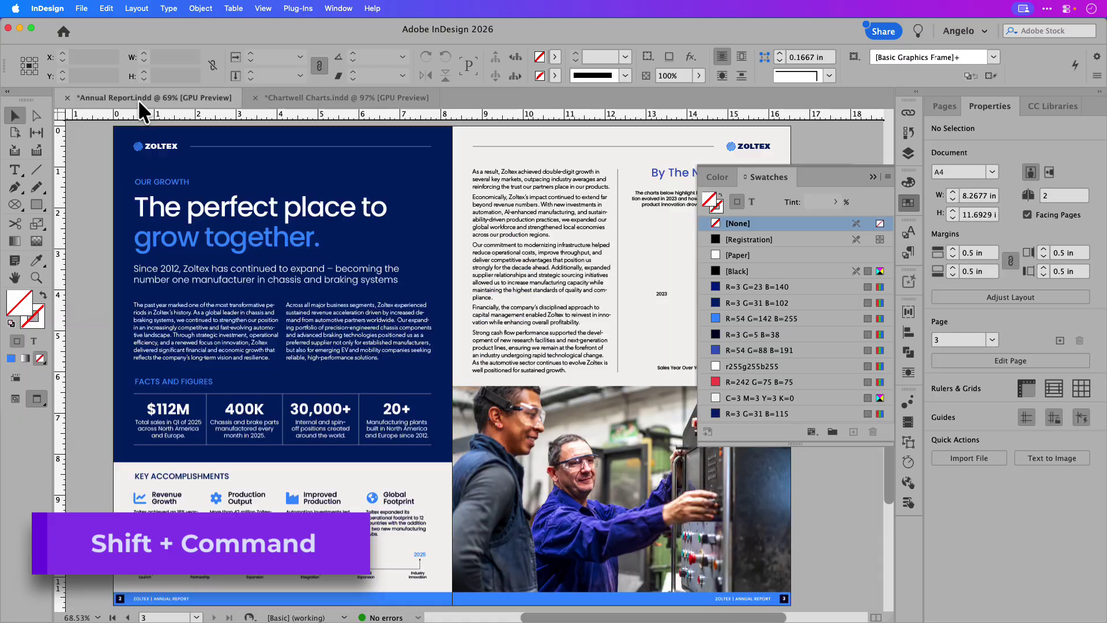
pyautogui.moveTo(647, 276); pyautogui.dragTo(449, 278)
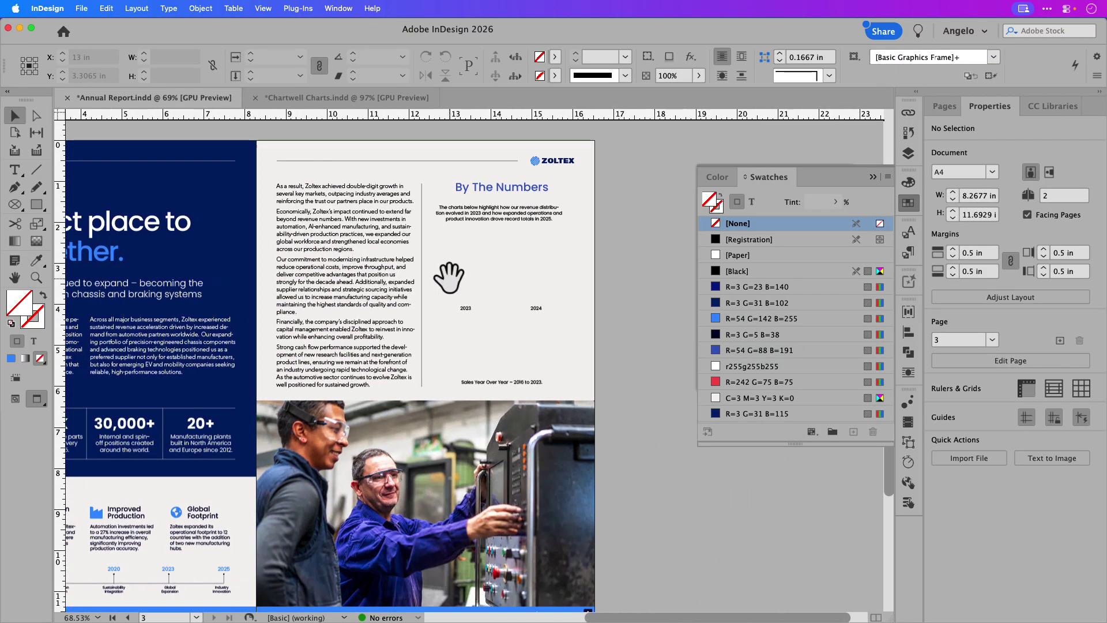
pyautogui.press('w')
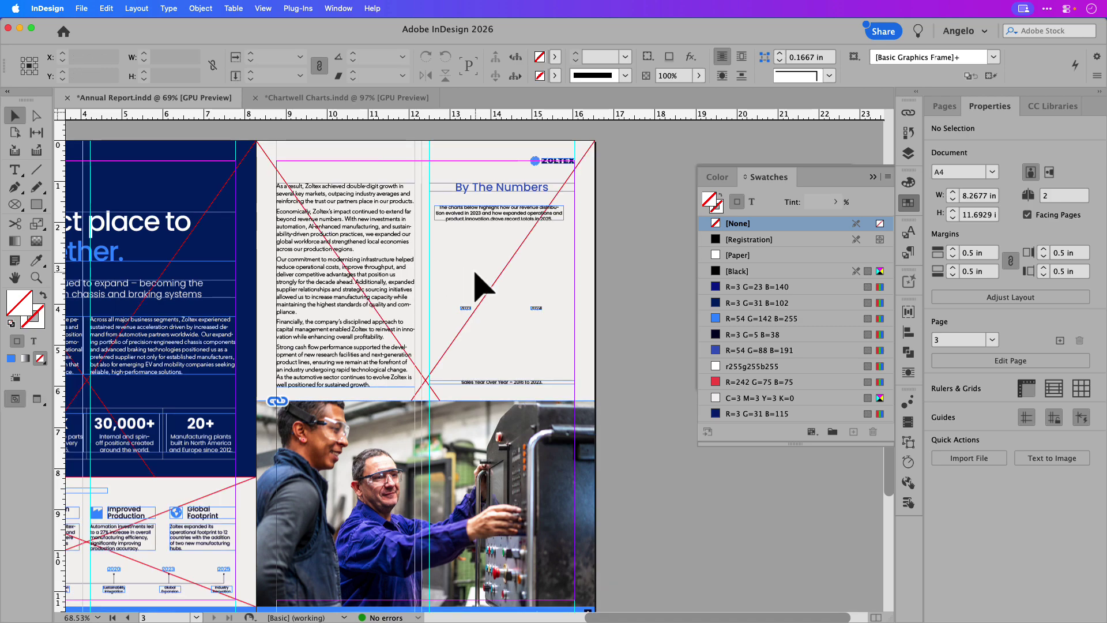
pyautogui.press('super+v')
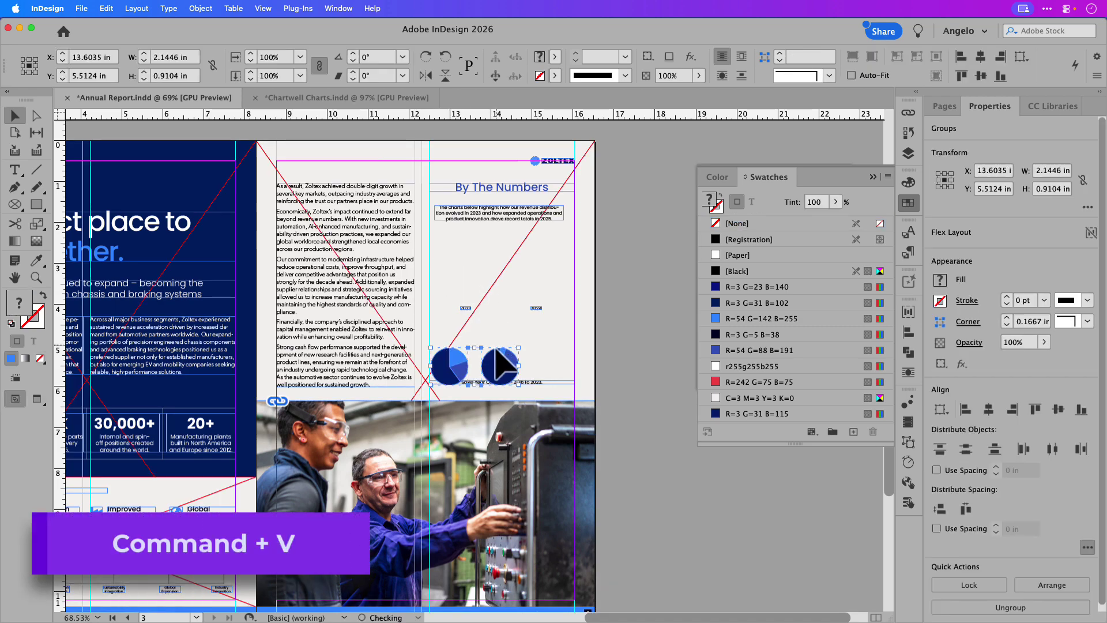
pyautogui.moveTo(497, 350); pyautogui.dragTo(511, 270)
pyautogui.click(515, 278)
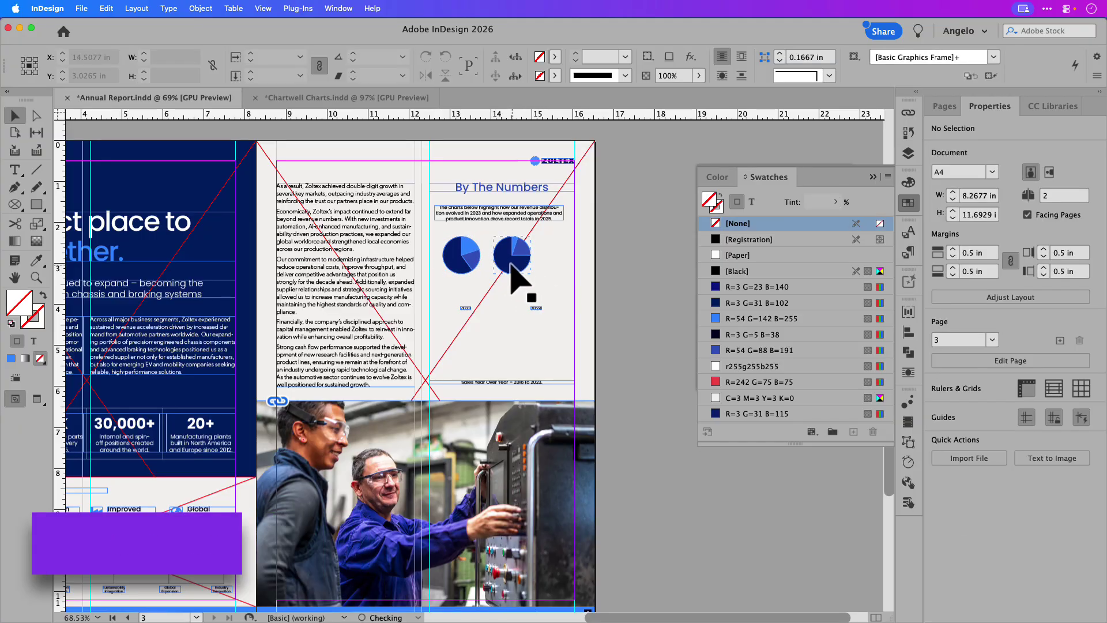
# Step: Enlarge the pasted pair of pie charts proportionally to about 3.38 in wide and 1.48 in high overall
pyautogui.click(470, 270)
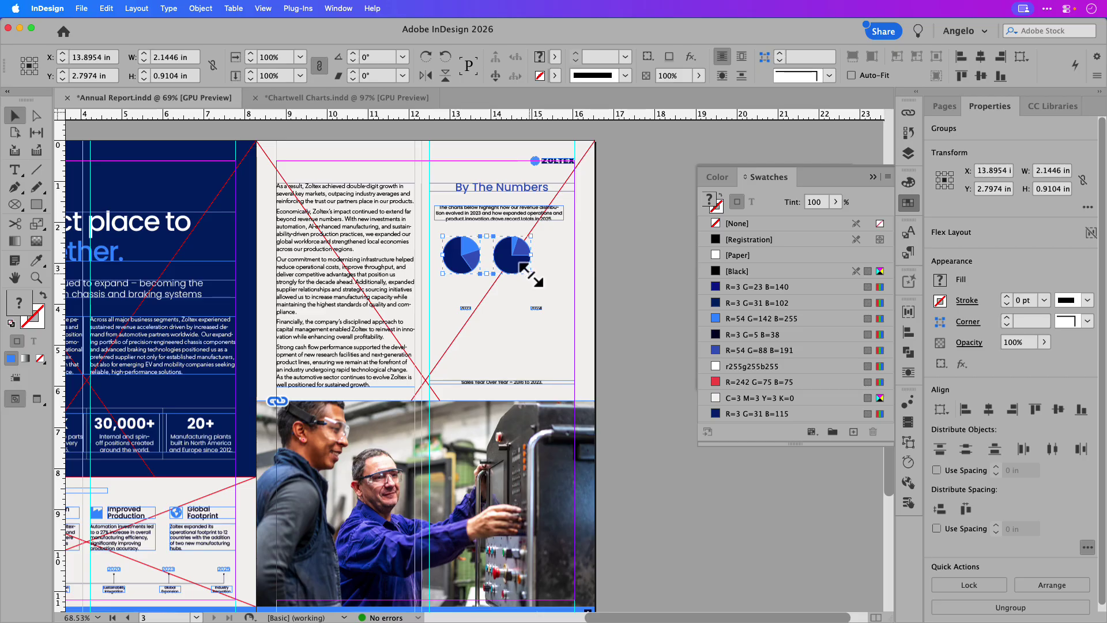
pyautogui.moveTo(531, 273); pyautogui.dragTo(556, 291)
pyautogui.click(558, 291)
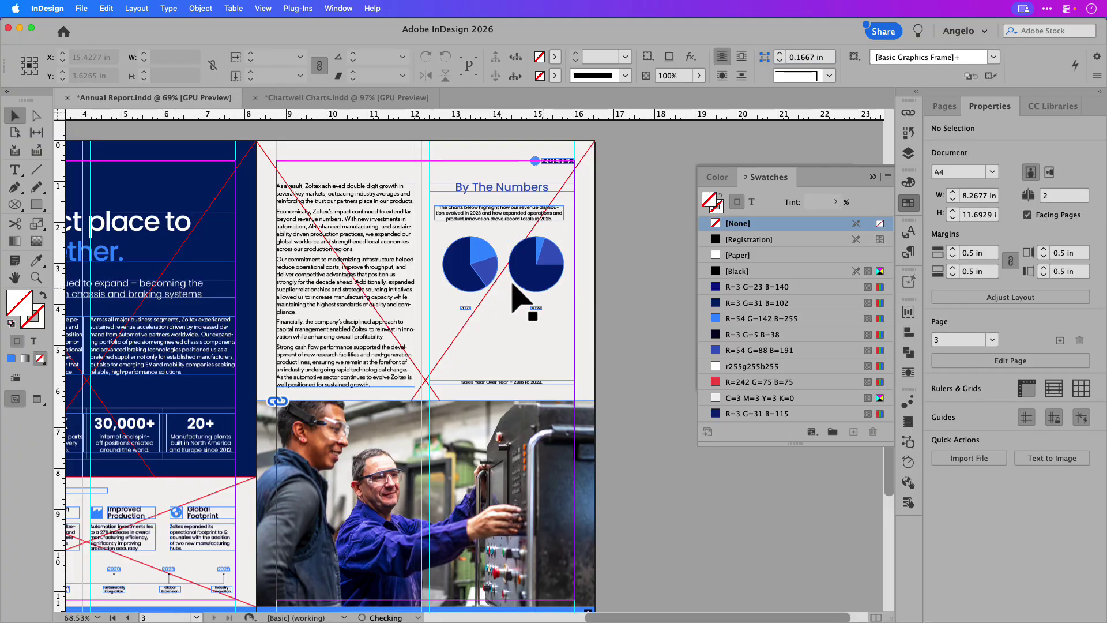
pyautogui.click(484, 291)
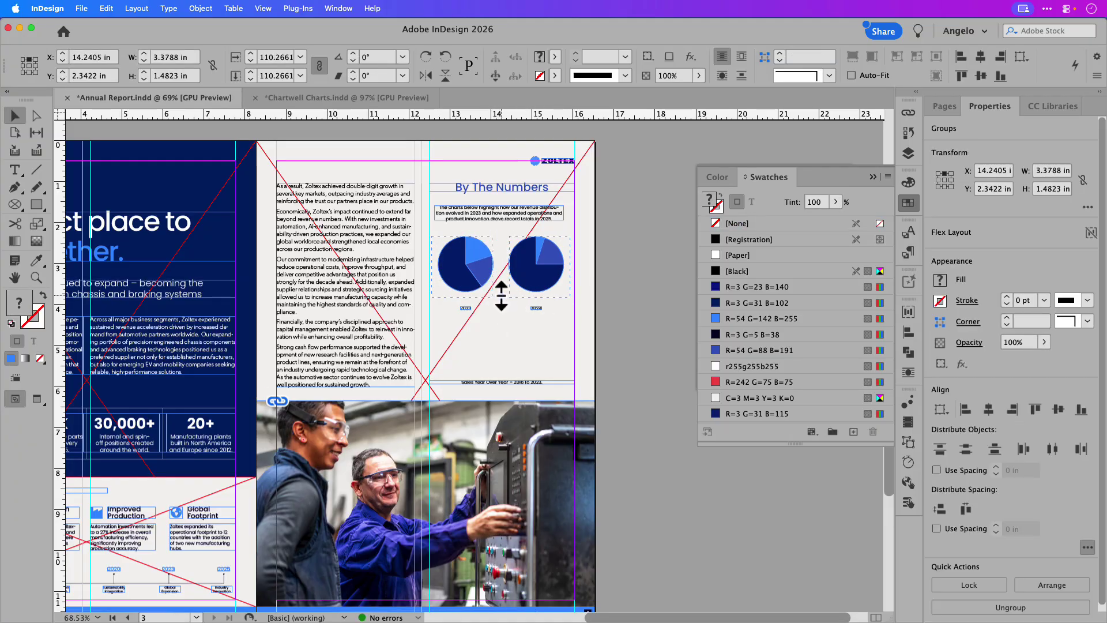
pyautogui.moveTo(500, 291); pyautogui.dragTo(500, 297)
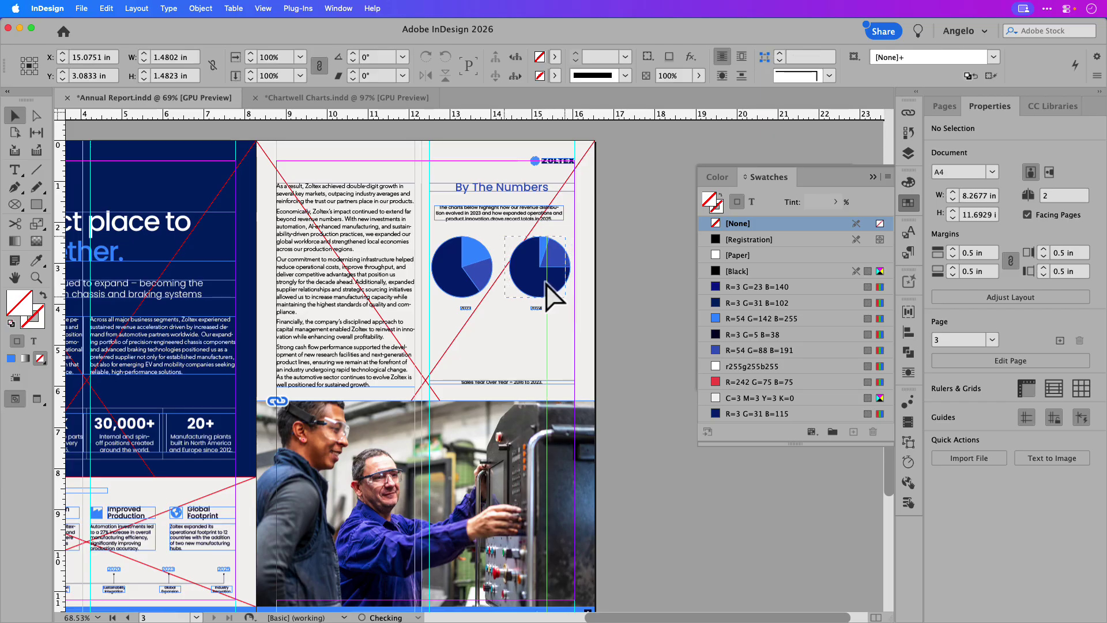
# Step: Center the first pie chart above the 2023 label and the second above the 2024 label
pyautogui.moveTo(542, 294); pyautogui.dragTo(542, 287)
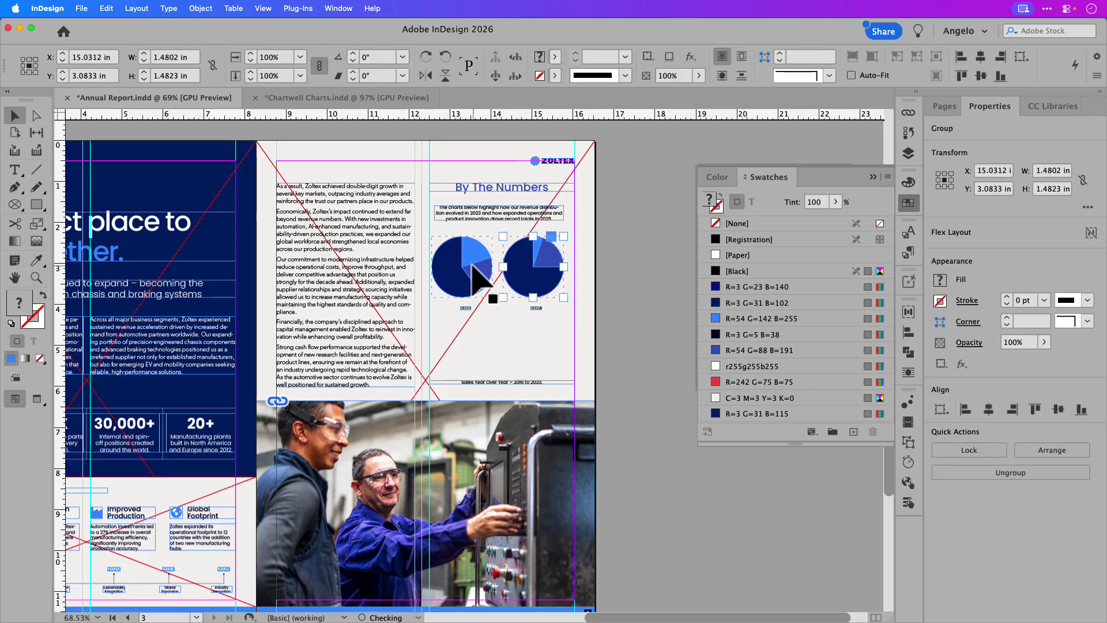
pyautogui.scroll(4, 472, 271)
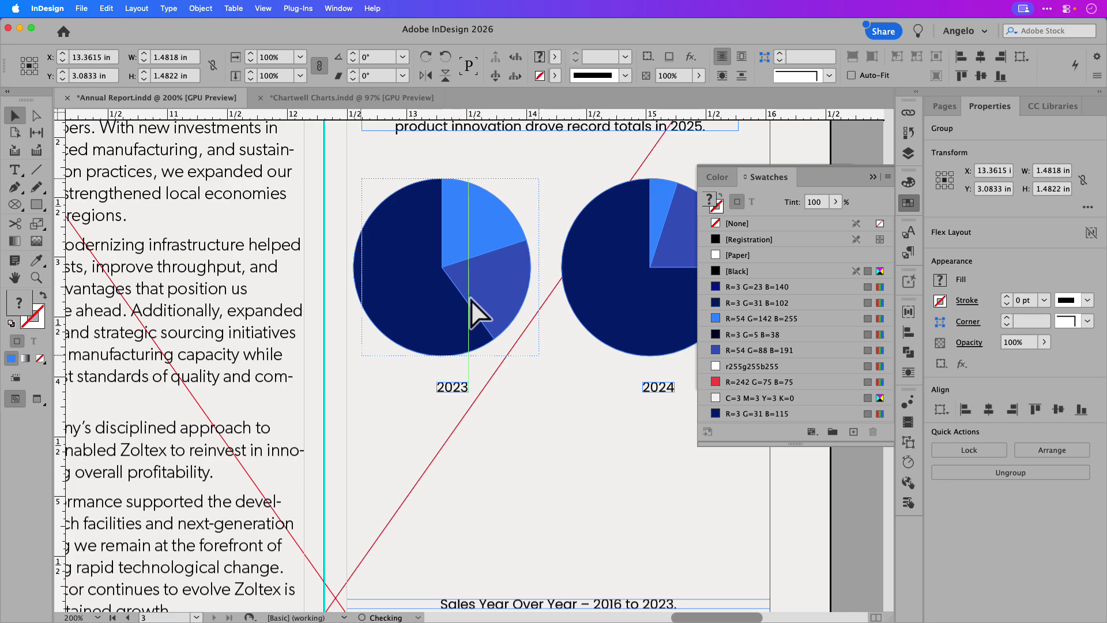
pyautogui.click(471, 297)
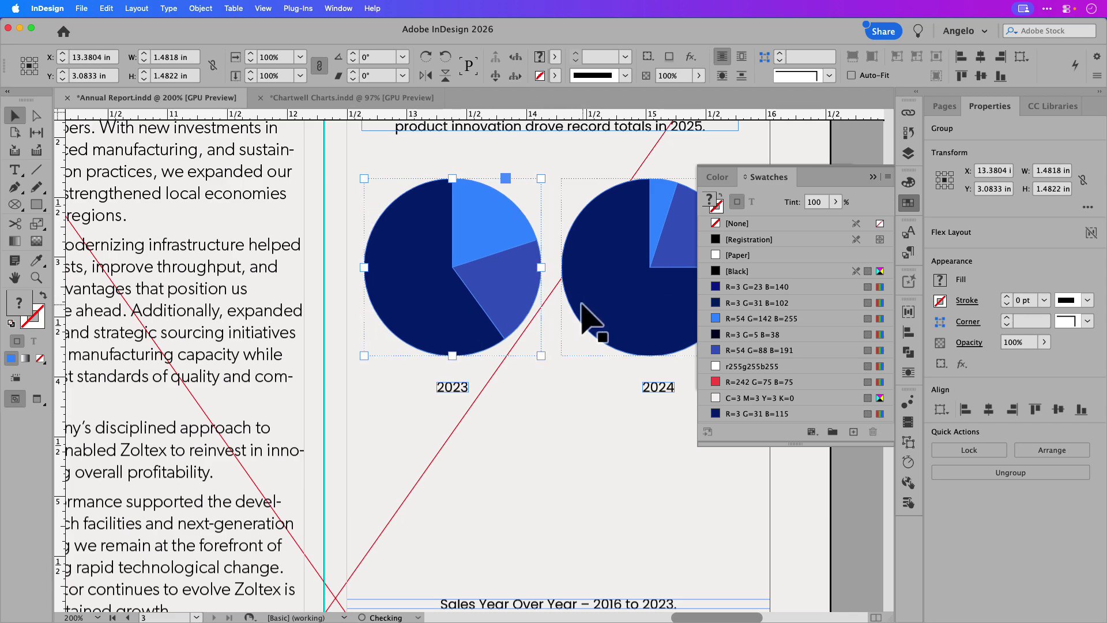
pyautogui.moveTo(586, 316); pyautogui.dragTo(525, 315)
pyautogui.click(516, 326)
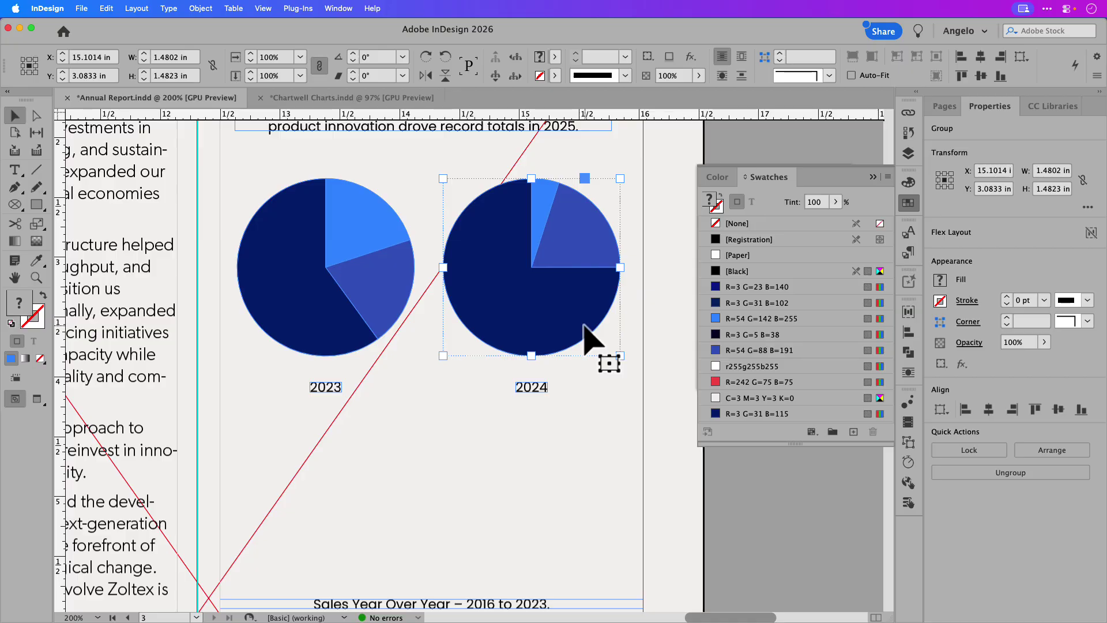
# Step: Copy the outlined bar chart from the Chartwell Charts document into the Annual Report, in the space below the 2023 and 2024 labels
pyautogui.click(345, 102)
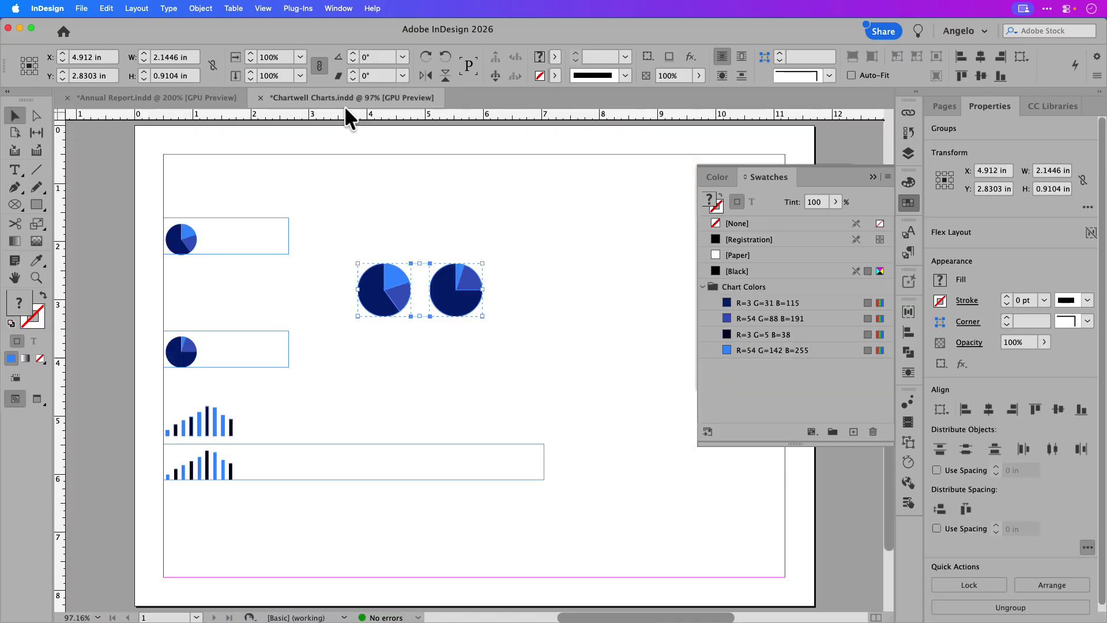
pyautogui.click(230, 432)
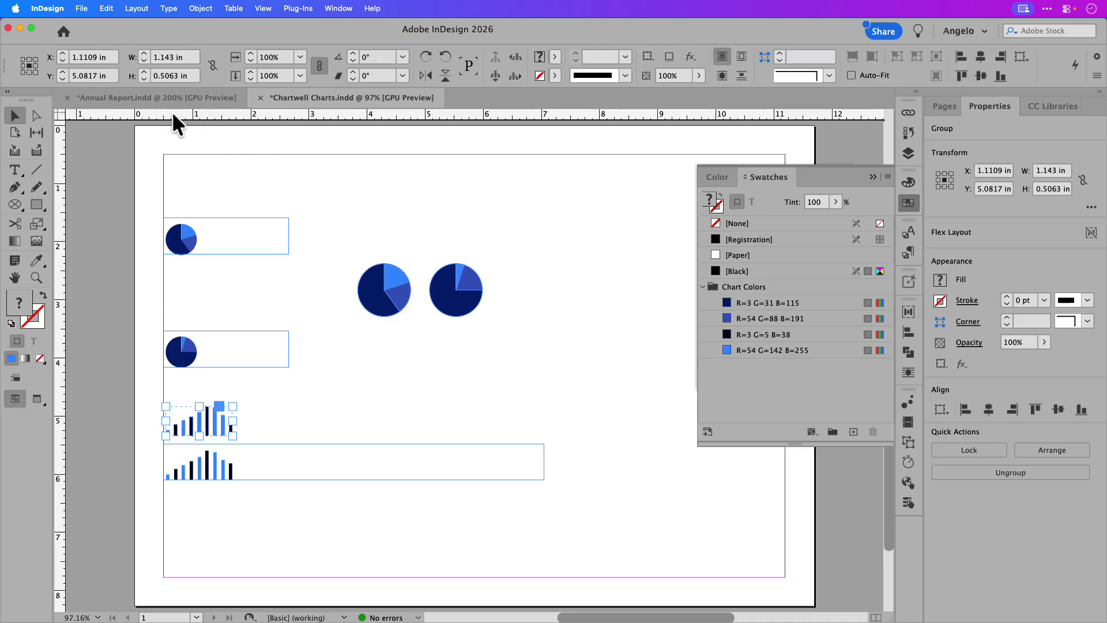
pyautogui.click(154, 100)
pyautogui.click(355, 481)
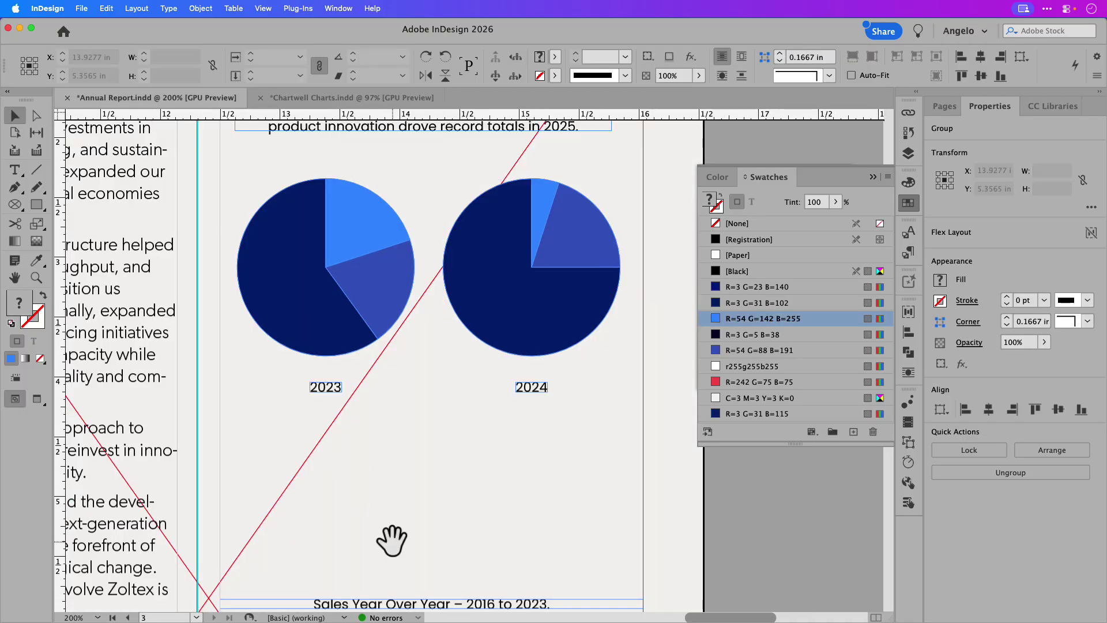
pyautogui.scroll(-4, 400, 463)
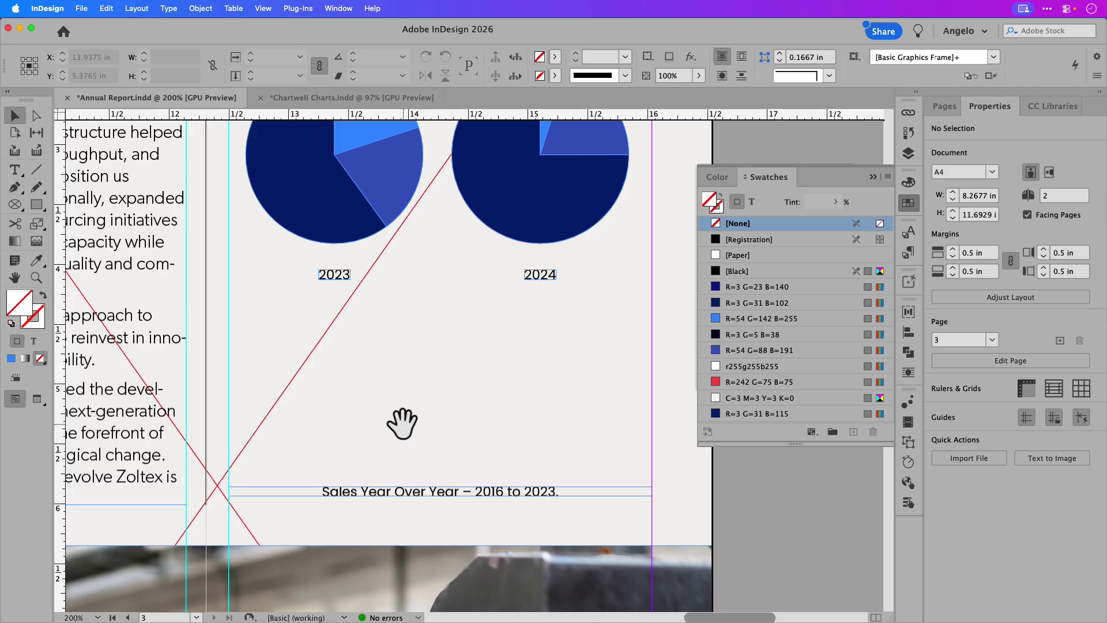
pyautogui.press('super+v')
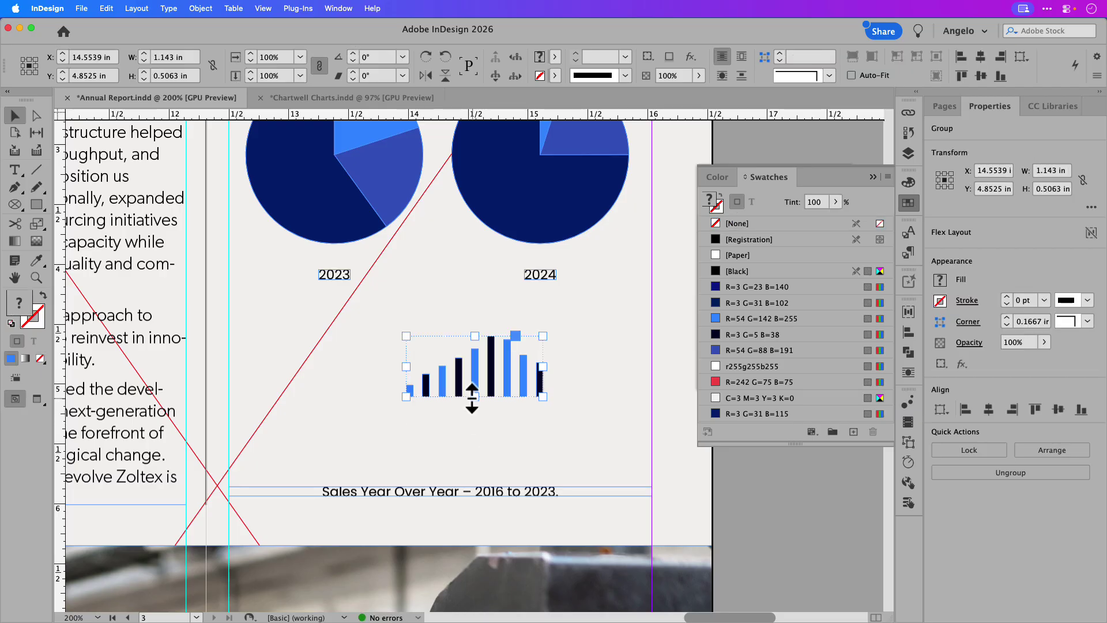
# Step: Enlarge the pasted bar chart proportionally to about 3.37 in wide and 1.49 in high, and position it above the Sales Year Over Year caption
pyautogui.moveTo(474, 396); pyautogui.dragTo(487, 469)
pyautogui.moveTo(556, 464); pyautogui.dragTo(505, 451)
pyautogui.moveTo(424, 299); pyautogui.dragTo(425, 292)
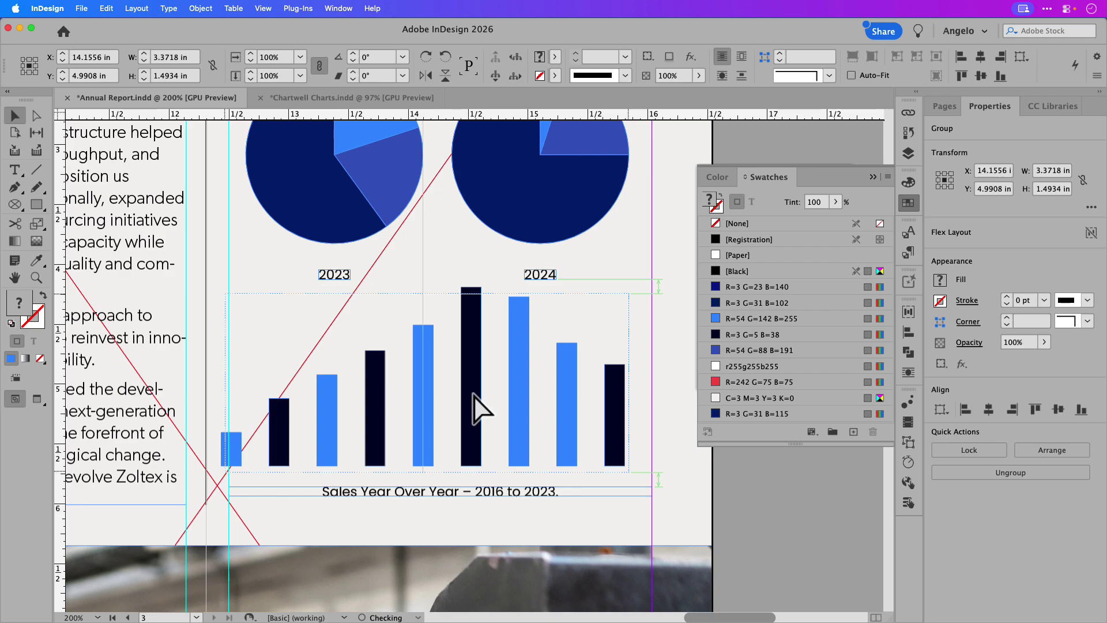
pyautogui.click(678, 398)
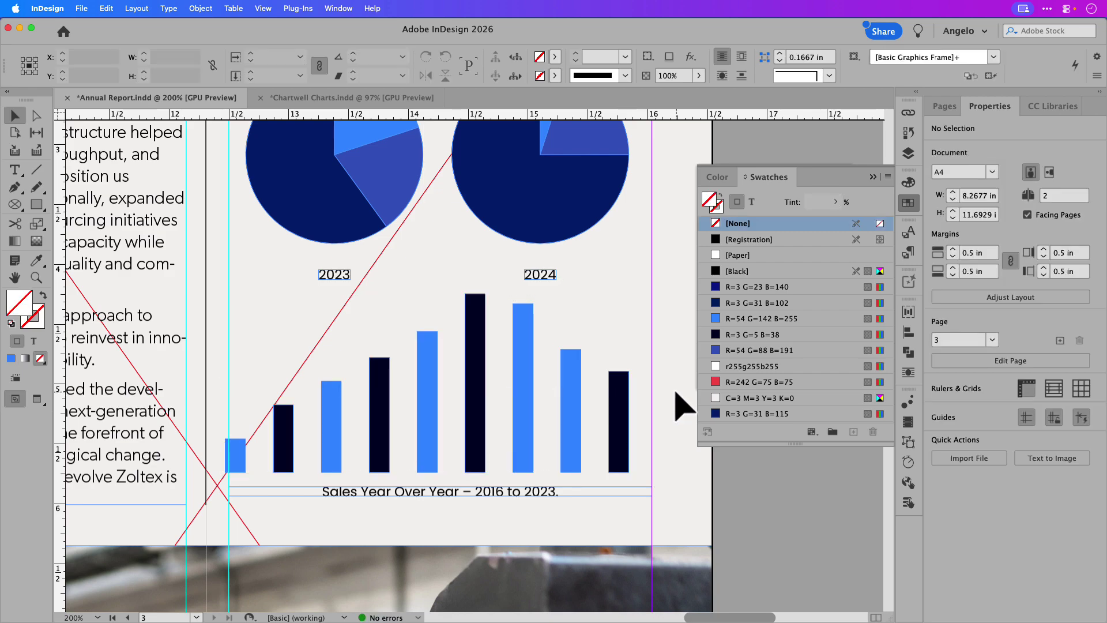
# Step: Review the whole Annual Report spread in preview mode, with frame edges and guides hidden and the Swatches collapsed
pyautogui.press('super+0')
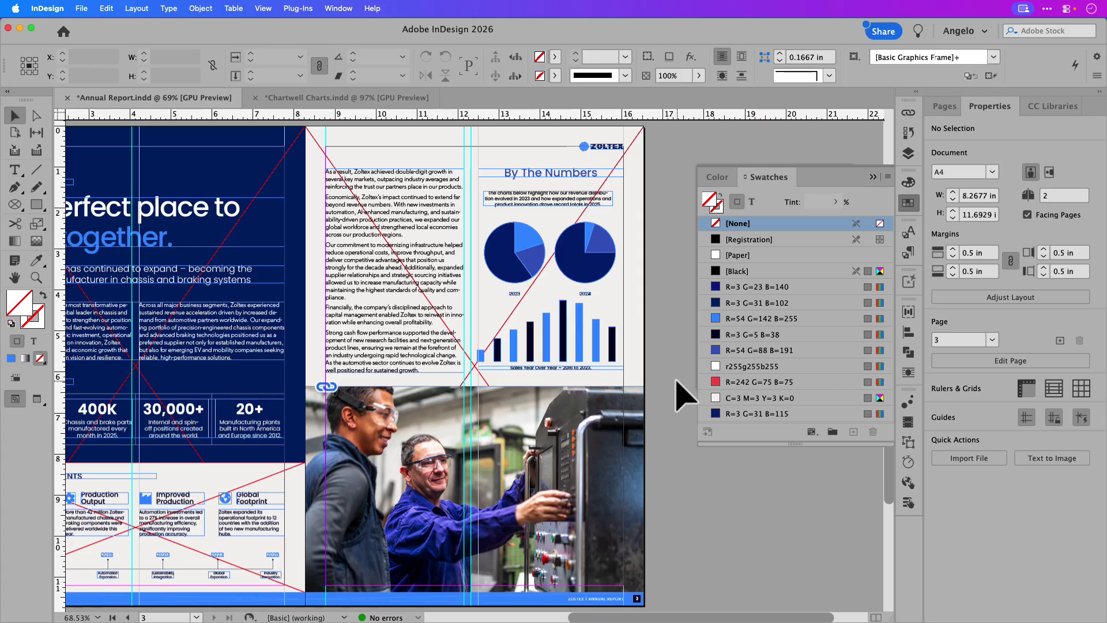
pyautogui.press('w')
pyautogui.moveTo(516, 398); pyautogui.dragTo(555, 396)
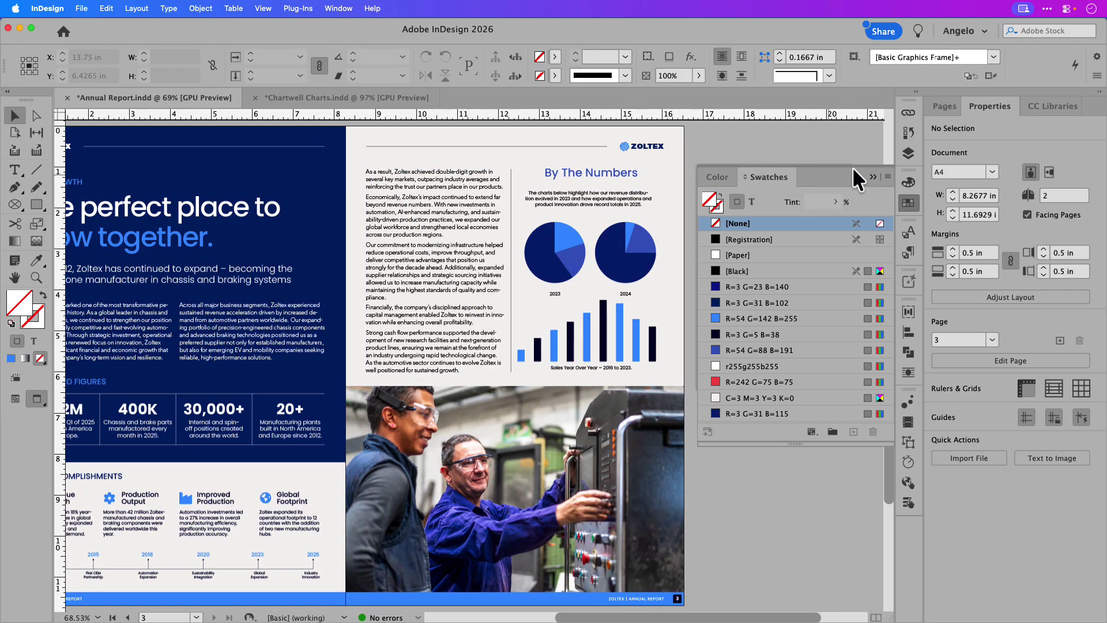
pyautogui.click(874, 176)
pyautogui.moveTo(744, 218); pyautogui.dragTo(833, 210)
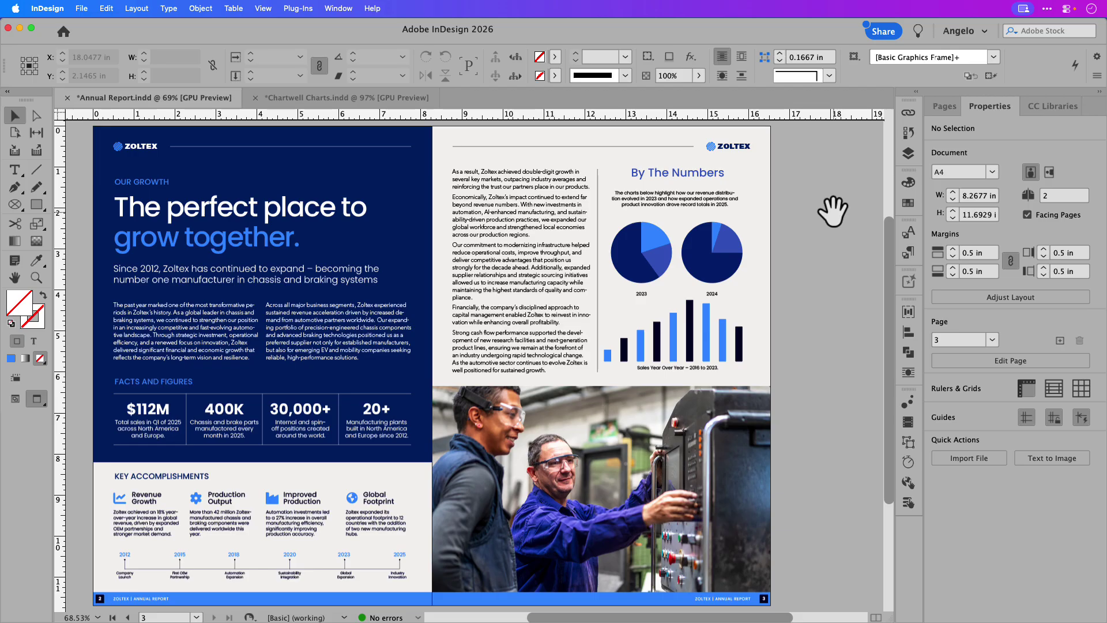